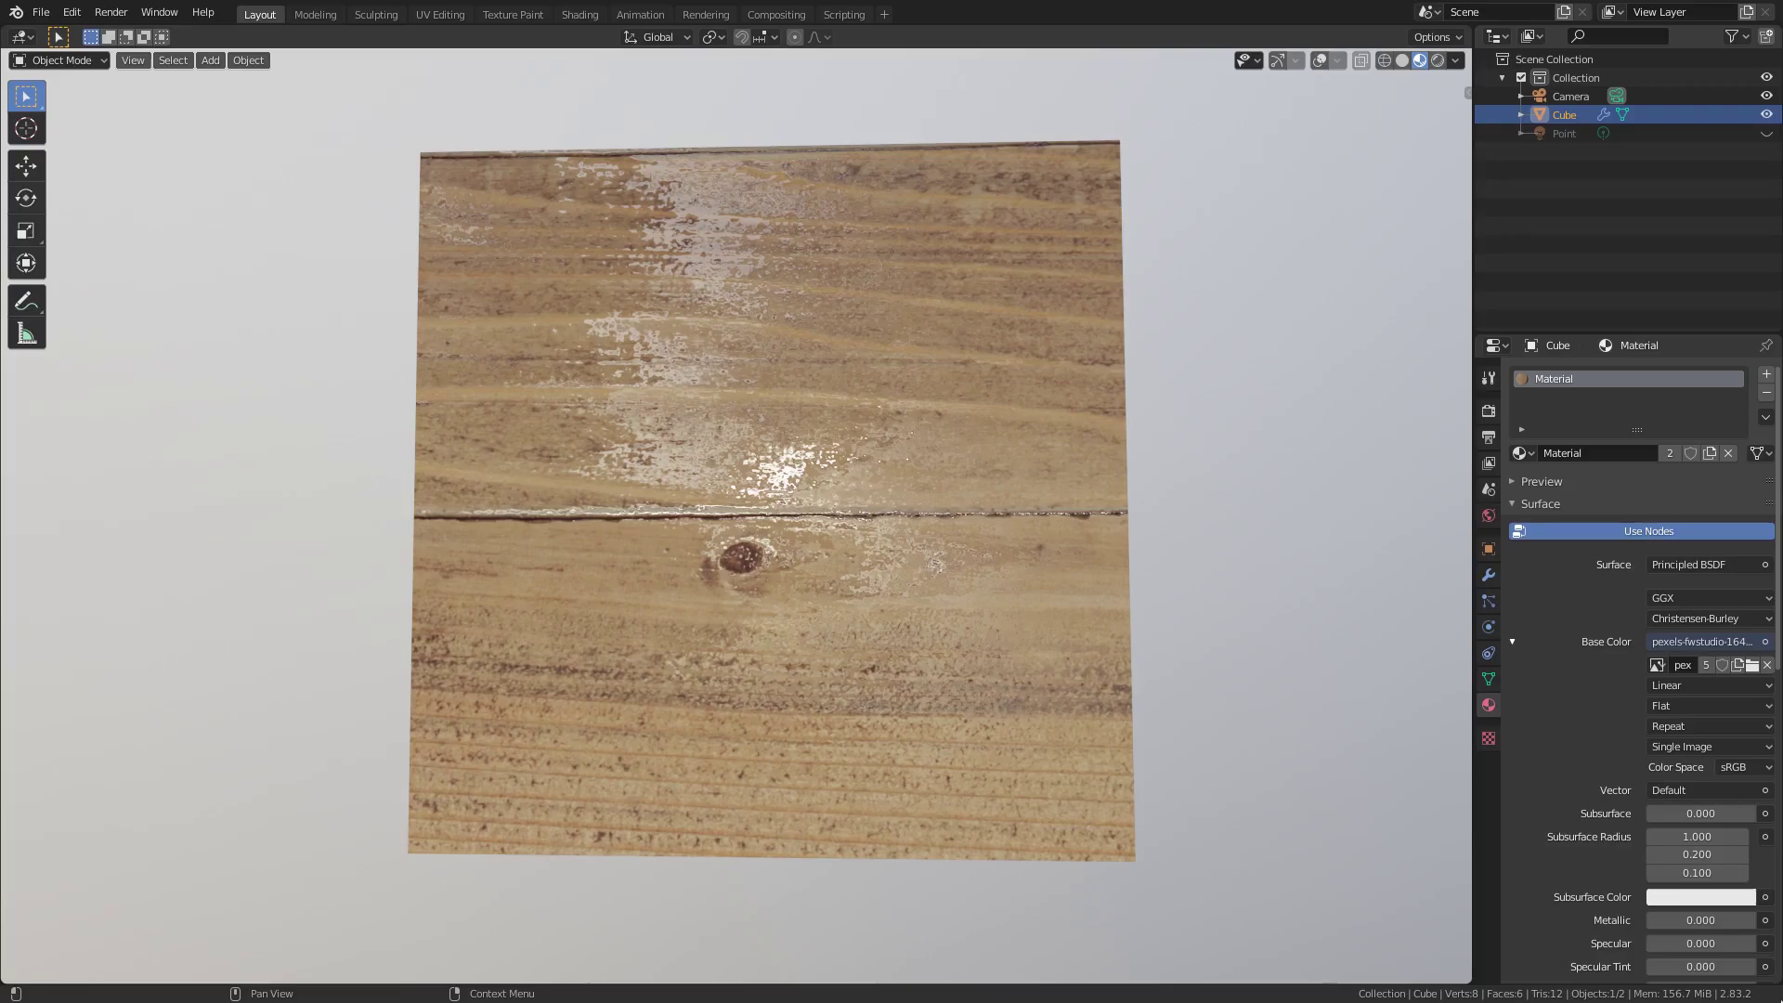
# - Remove the Displace and existing Subdivision modifiers from the wood cube
pyautogui.moveTo(1151, 640); pyautogui.dragTo(1062, 656, button='middle')
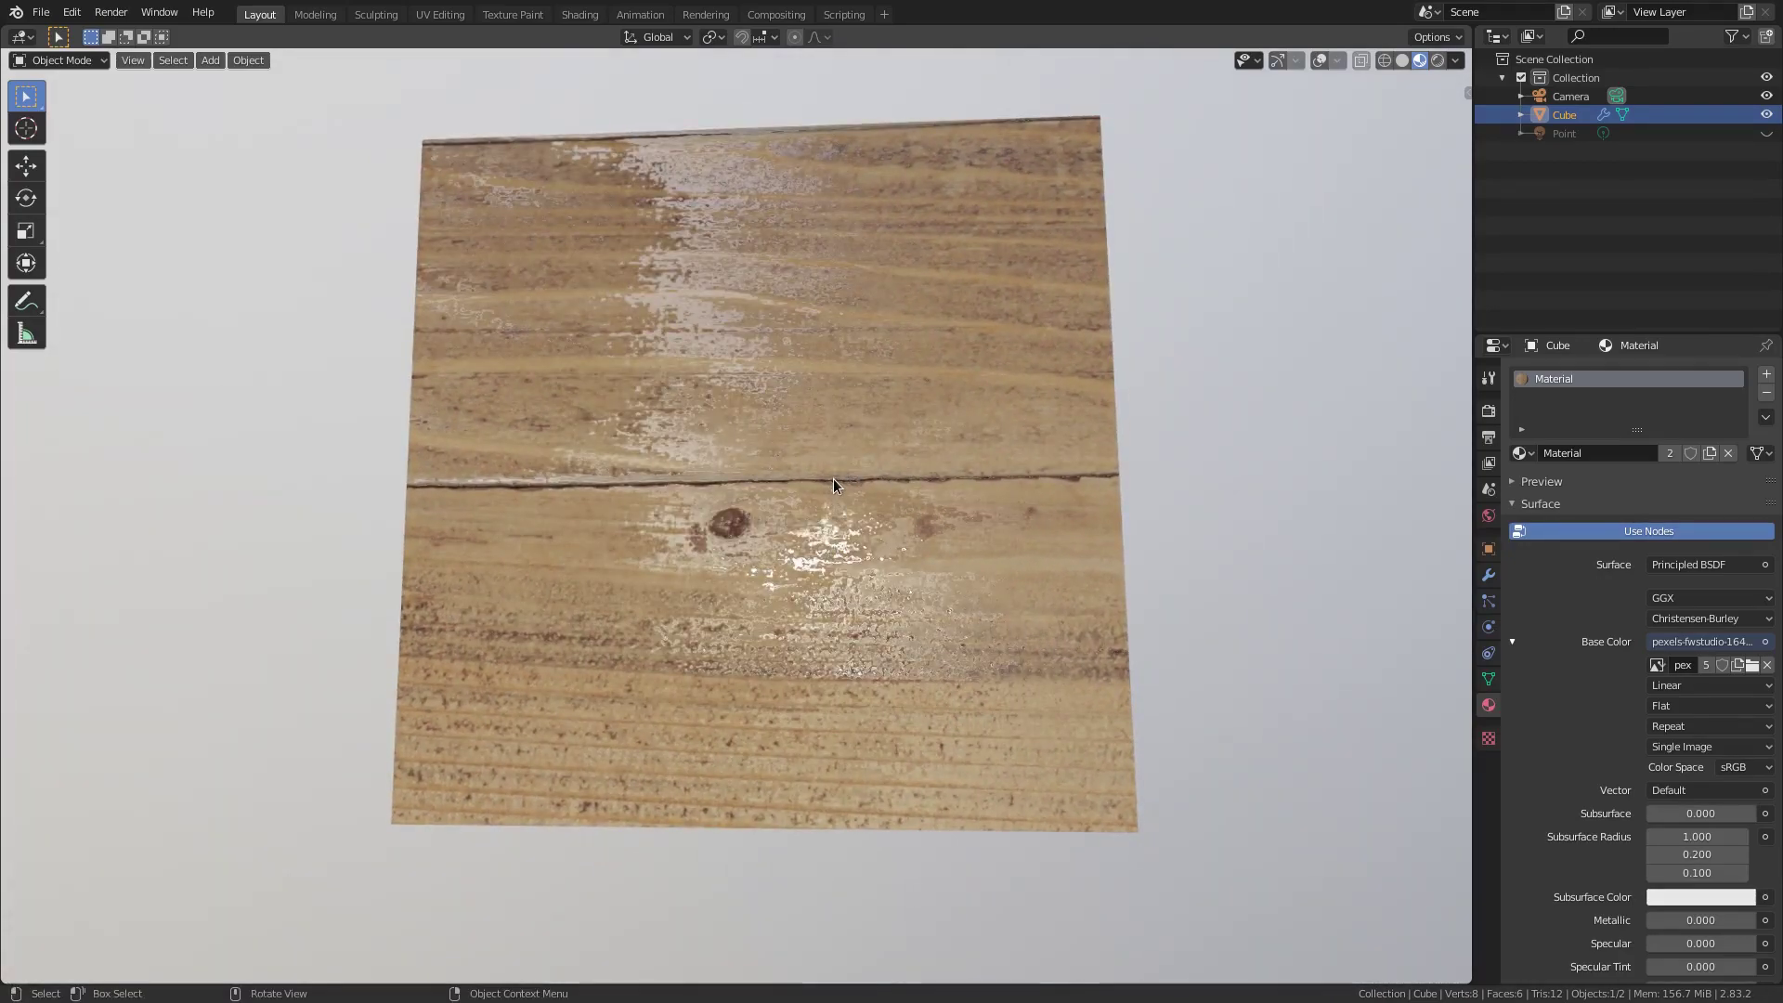
pyautogui.click(1488, 575)
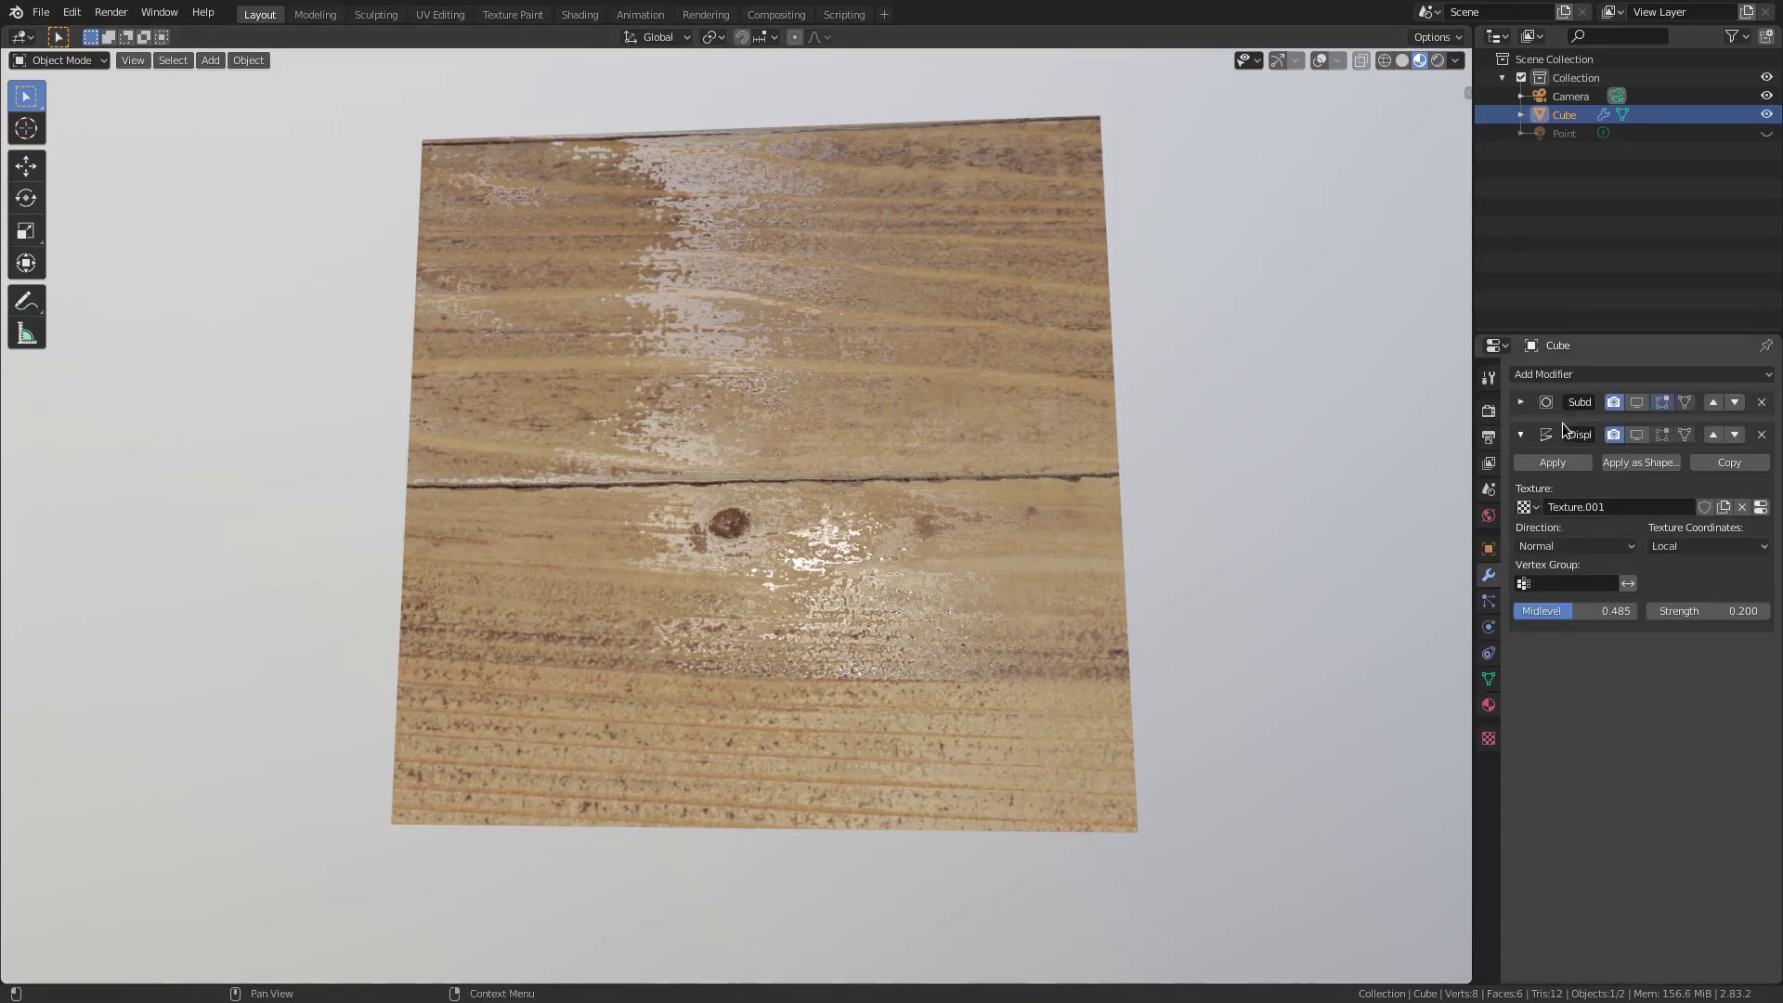
pyautogui.click(1636, 403)
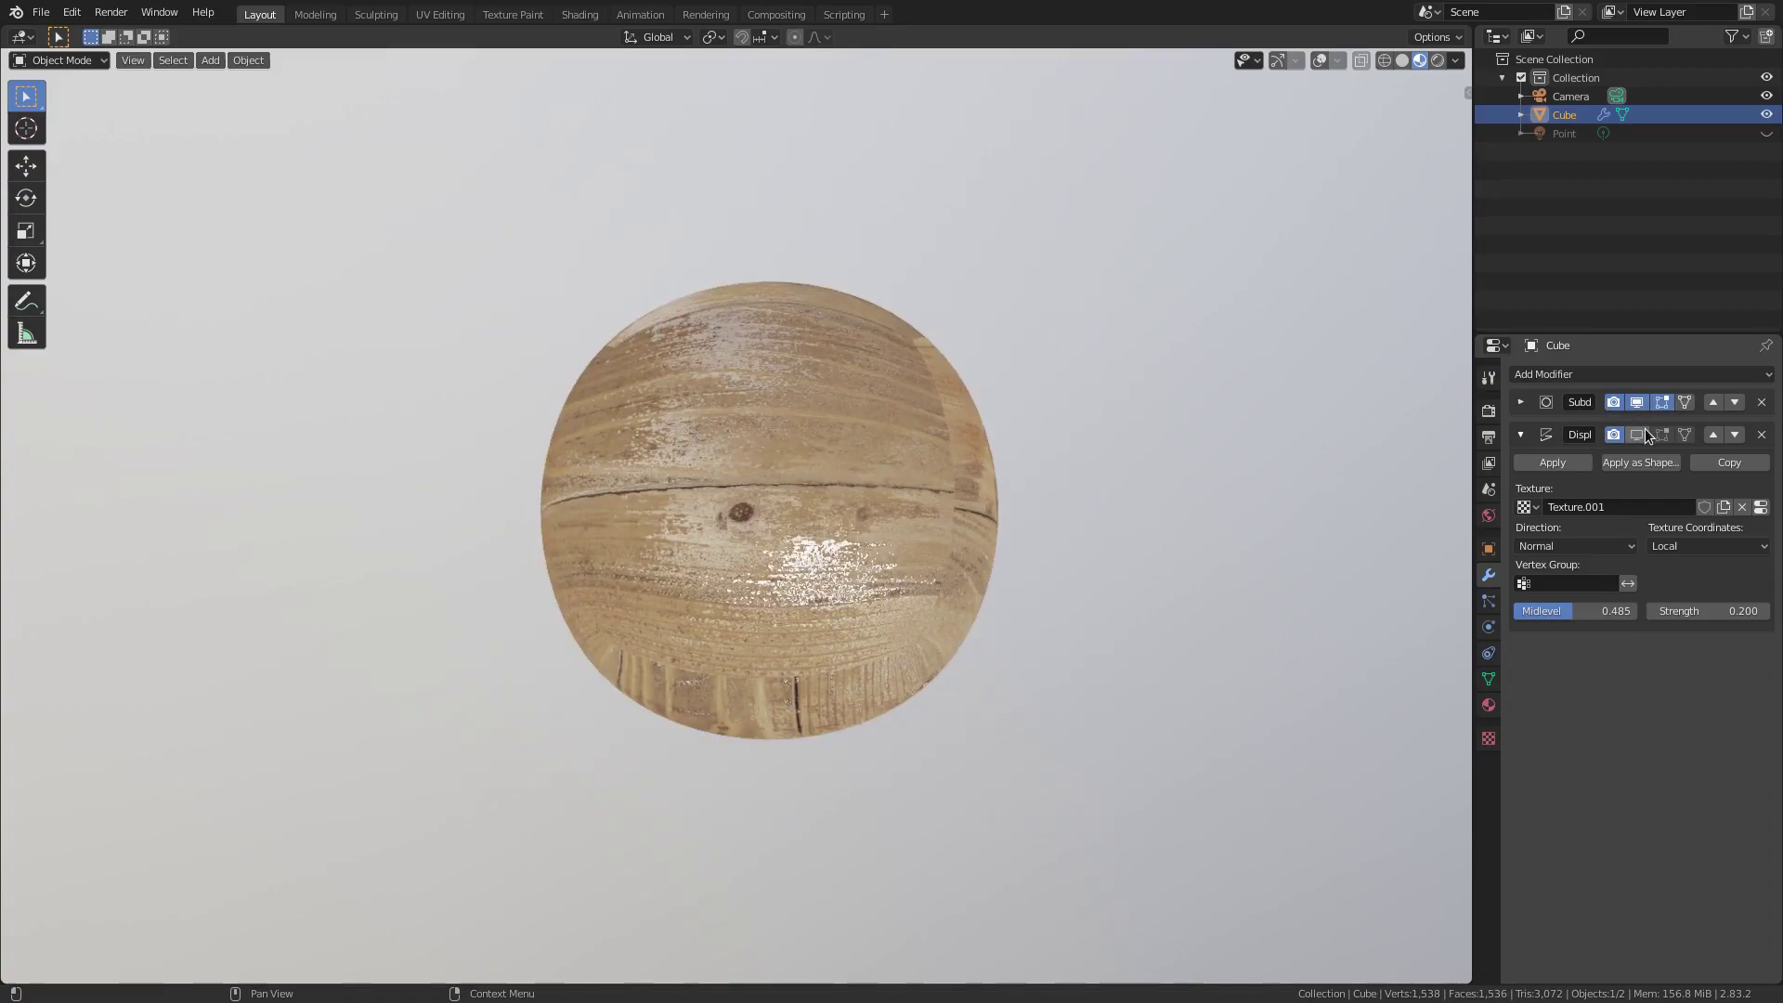
pyautogui.click(1761, 435)
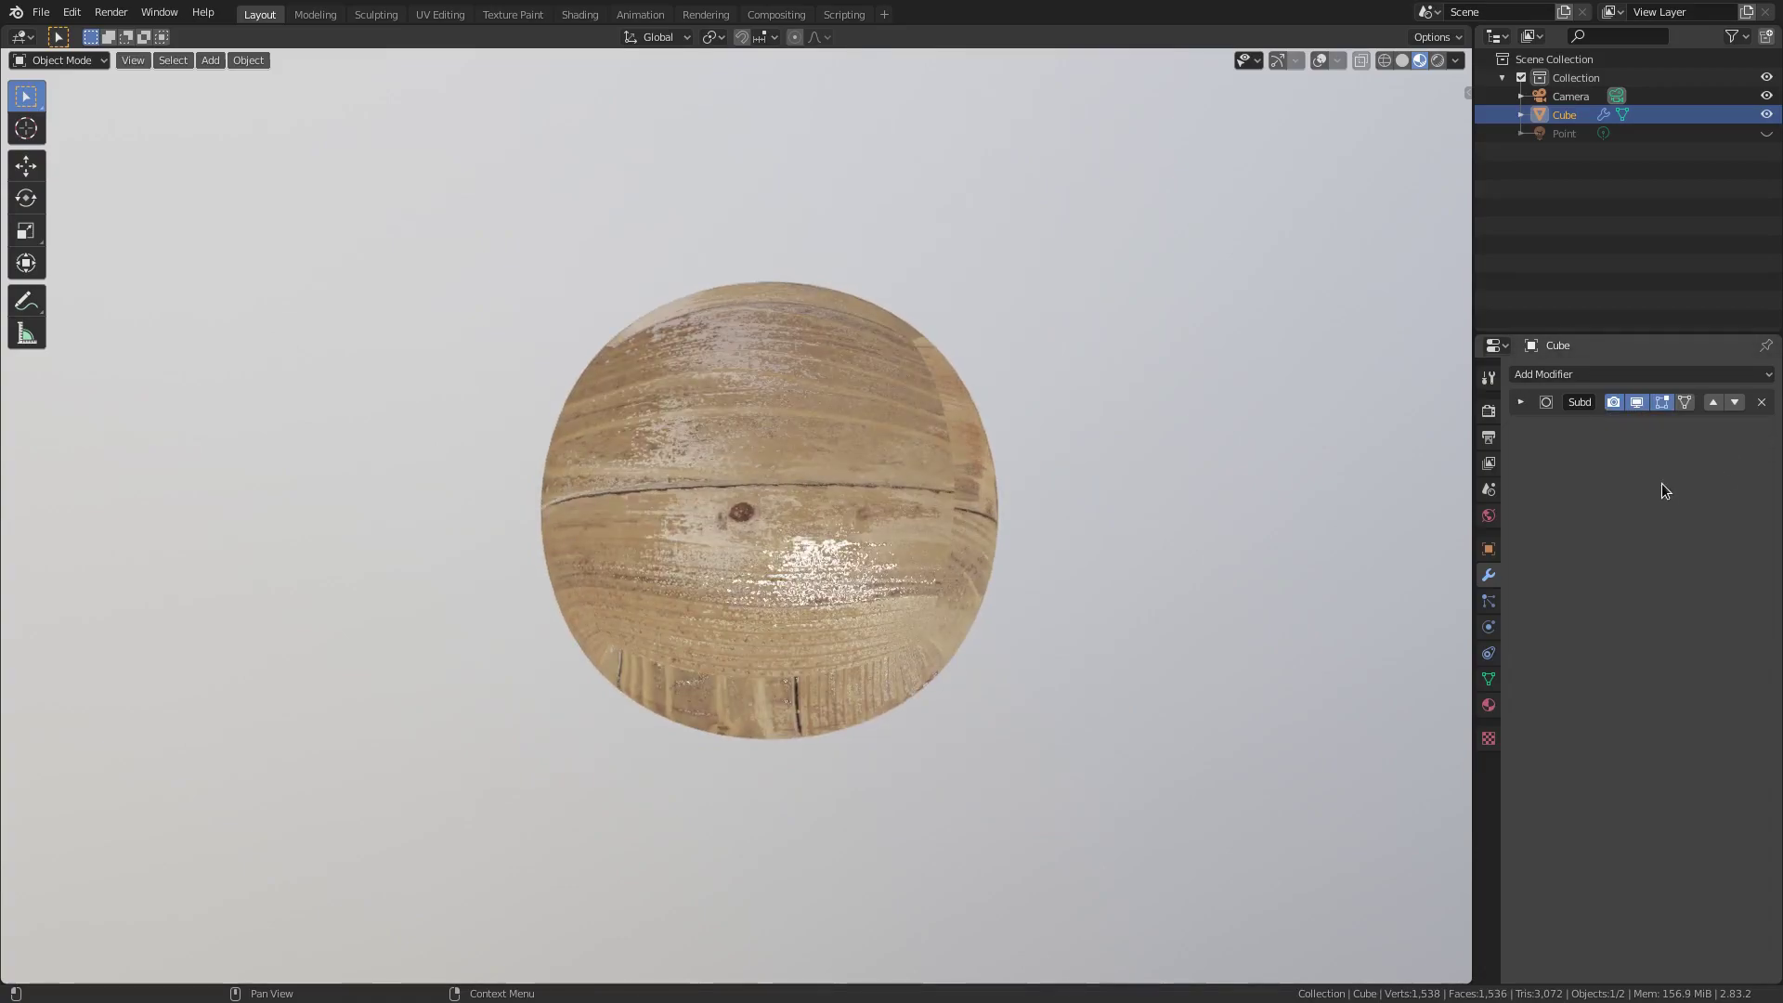
pyautogui.click(1761, 402)
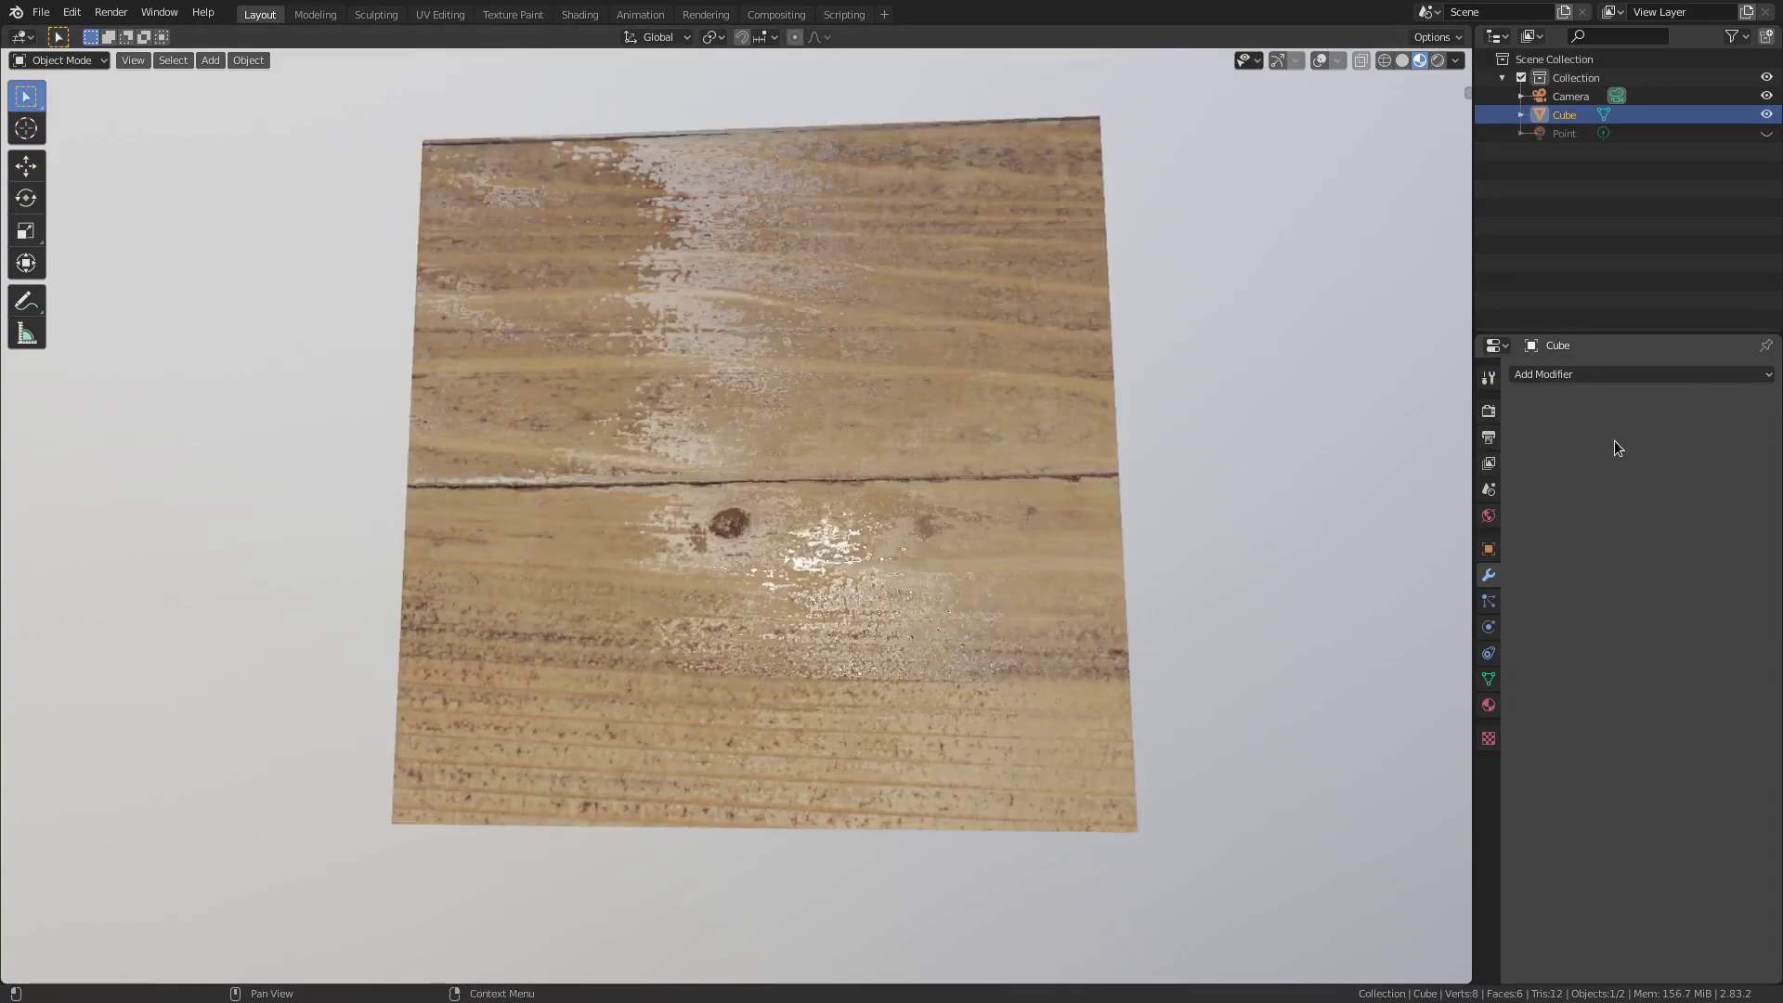
# - Add a Subdivision Surface modifier with Viewport and Render levels set to 4
pyautogui.click(1578, 374)
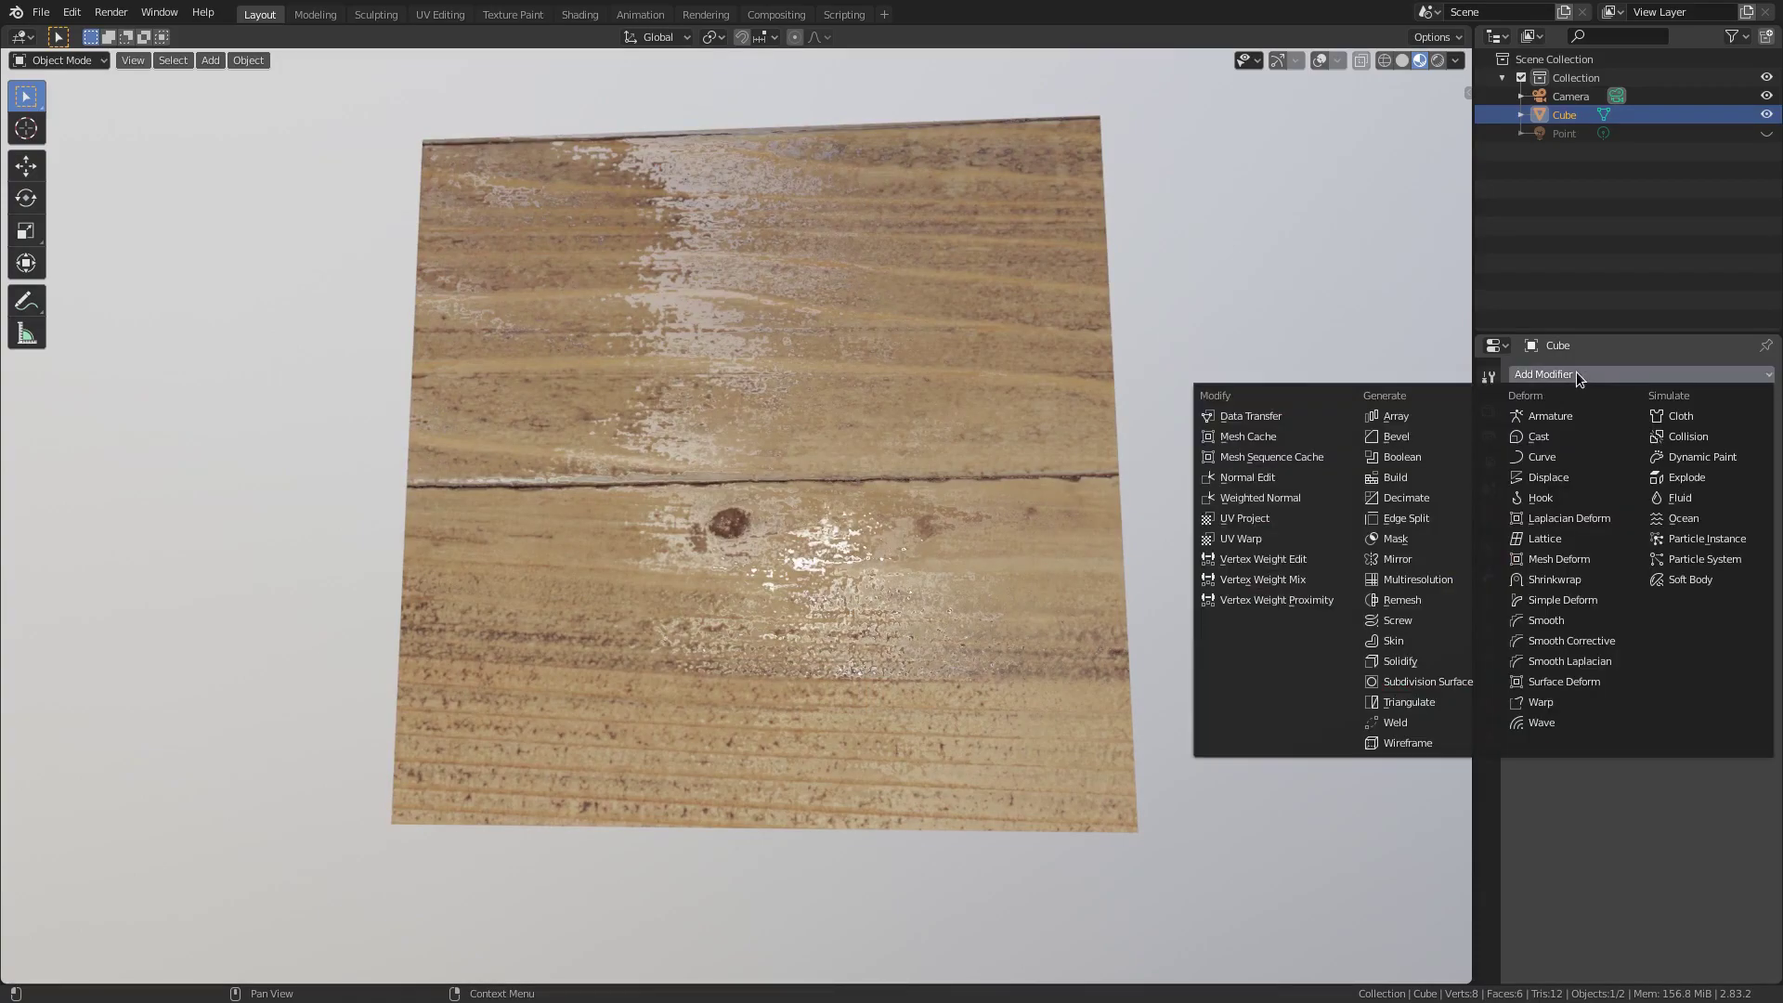
pyautogui.click(1418, 682)
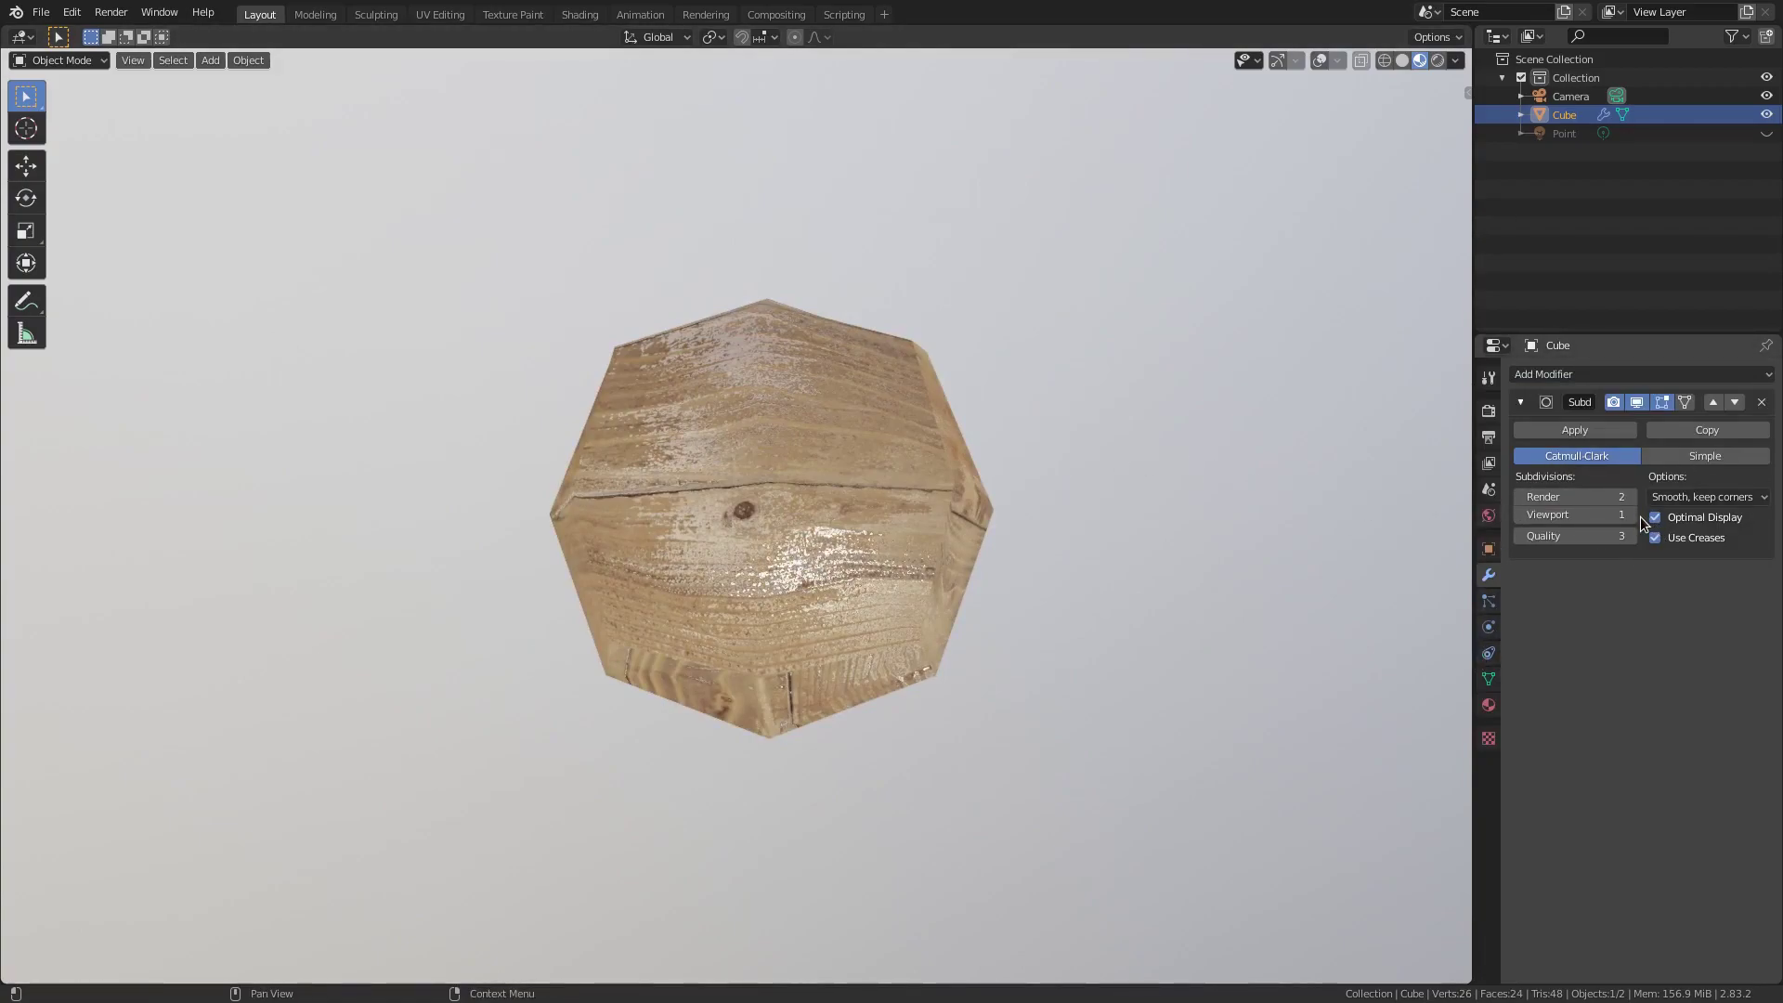
pyautogui.keyDown('ctrl'); pyautogui.scroll(3, 1631, 516); pyautogui.keyUp('ctrl')
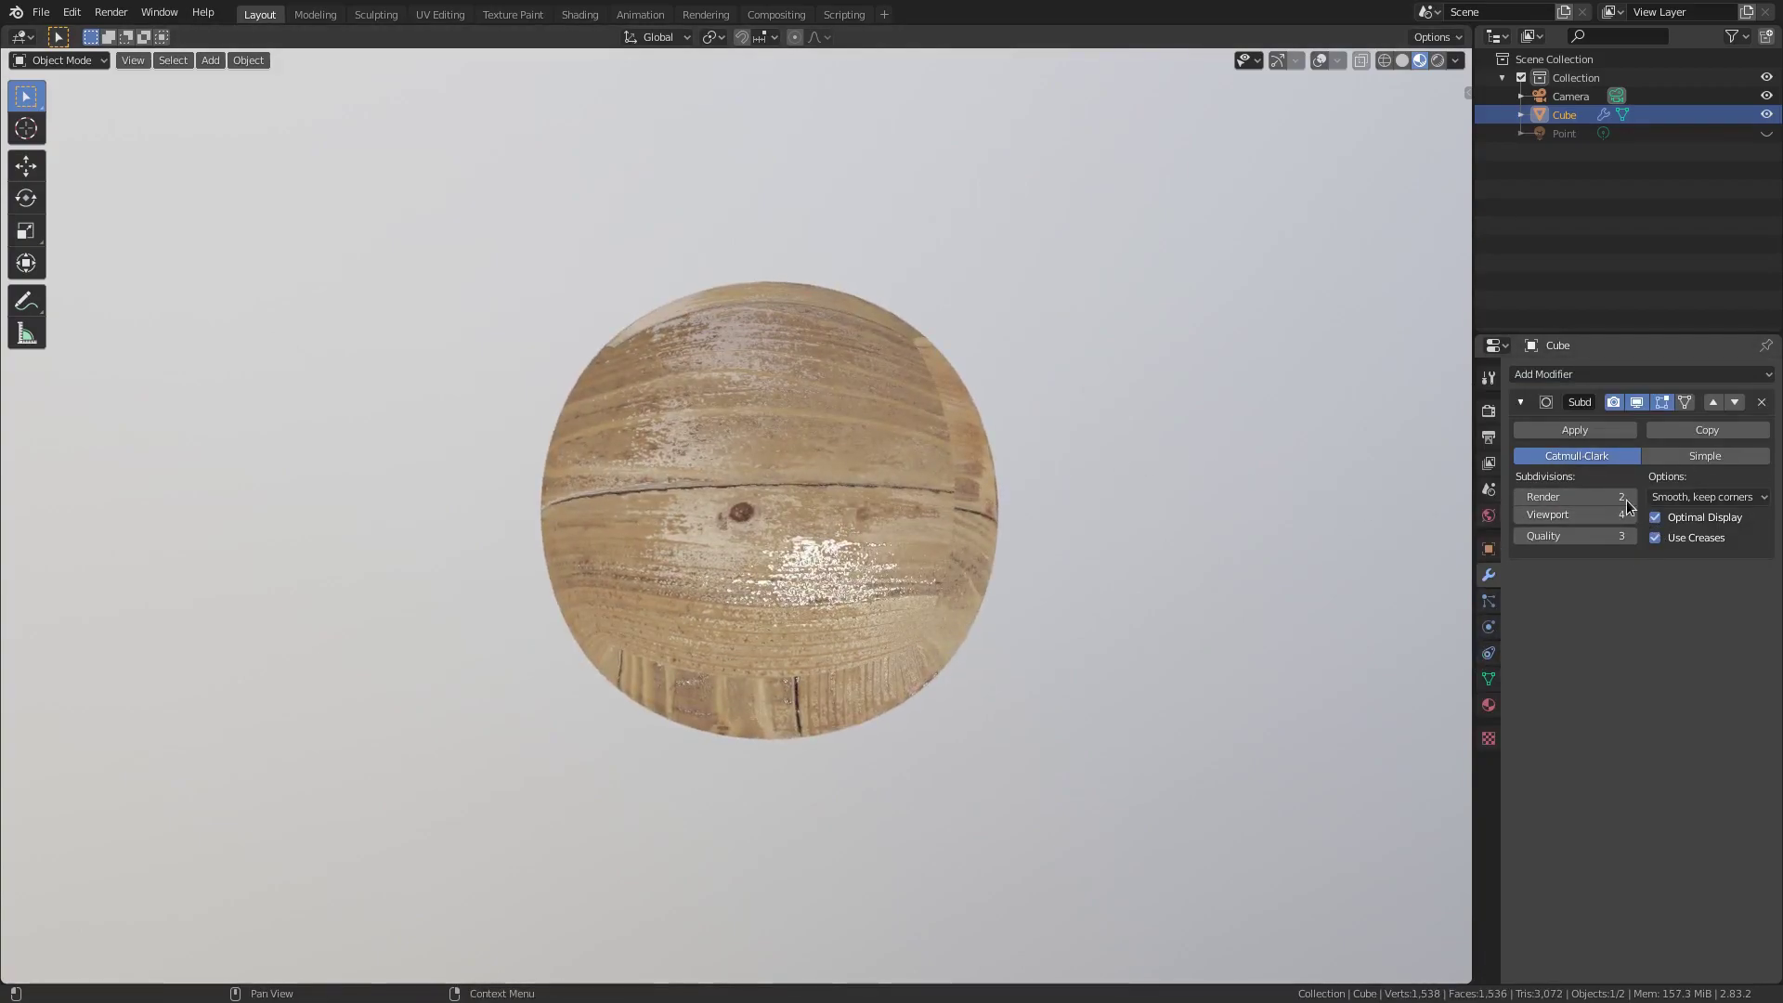
pyautogui.keyDown('ctrl'); pyautogui.scroll(1, 1626, 501); pyautogui.keyUp('ctrl')
pyautogui.scroll(3, 1194, 588)
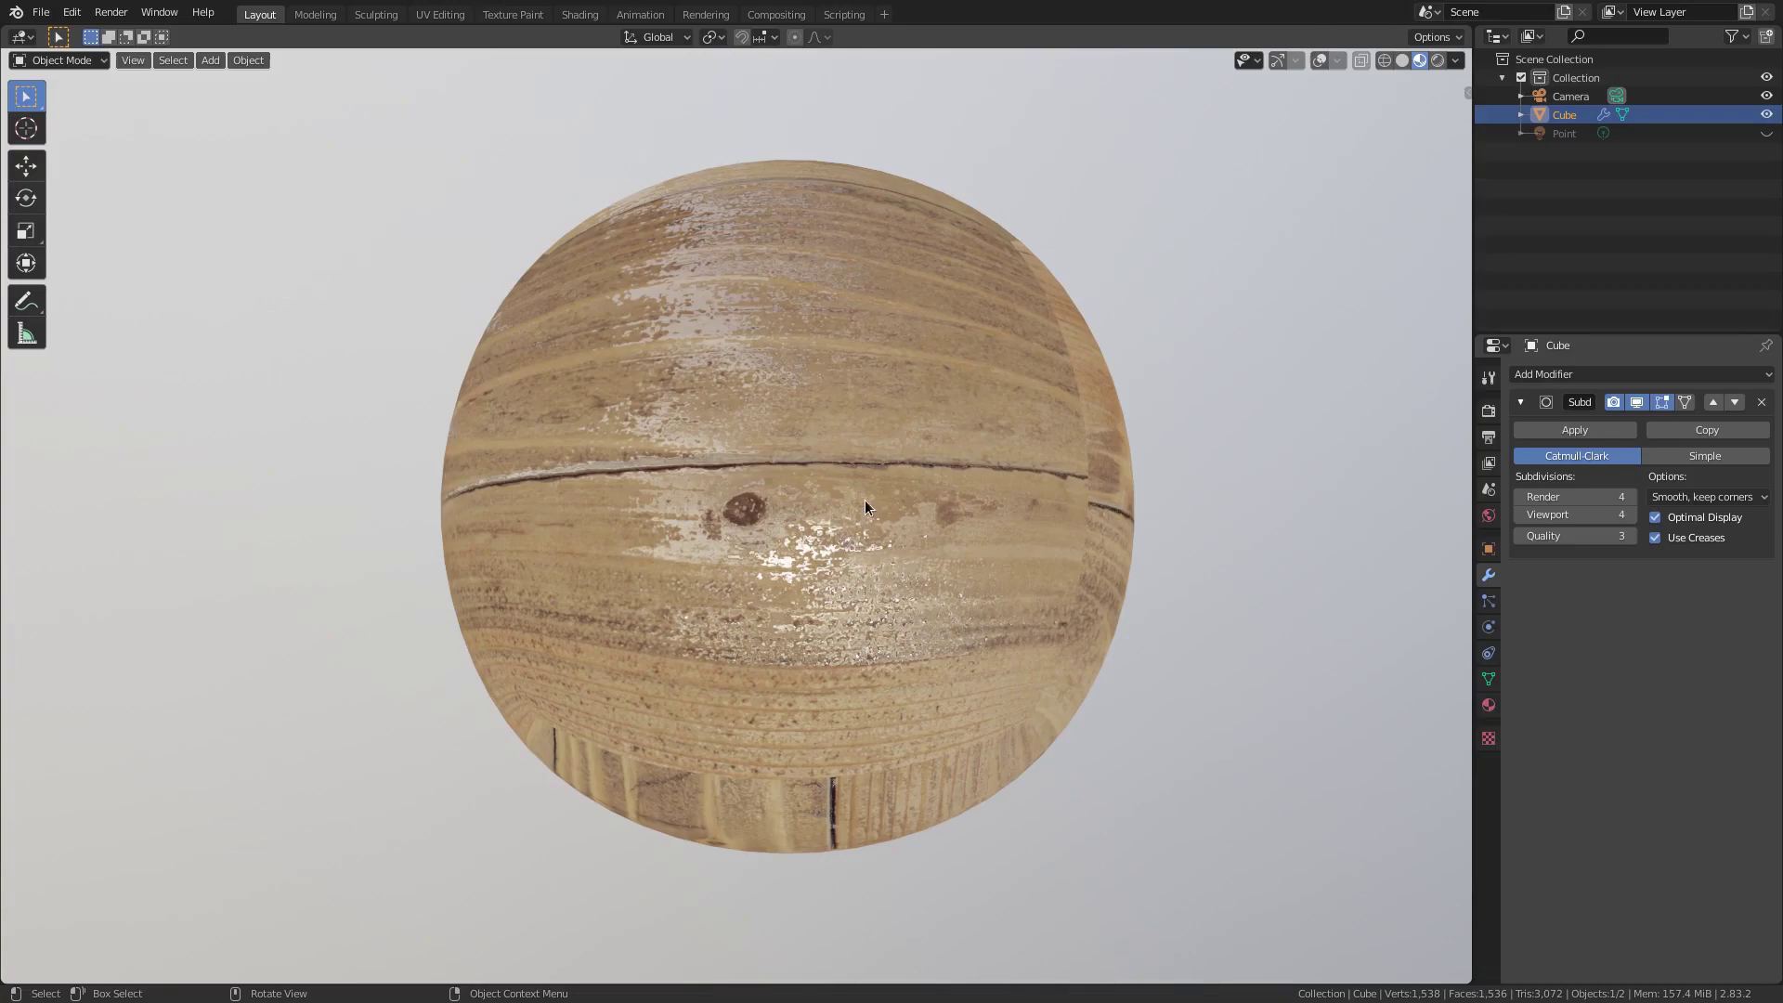
# - Enter Edit Mode on the sphere and toggle the viewport overlays and navigation gizmo
pyautogui.press('Tab')
pyautogui.rightClick(1285, 107)
pyautogui.click(1323, 60)
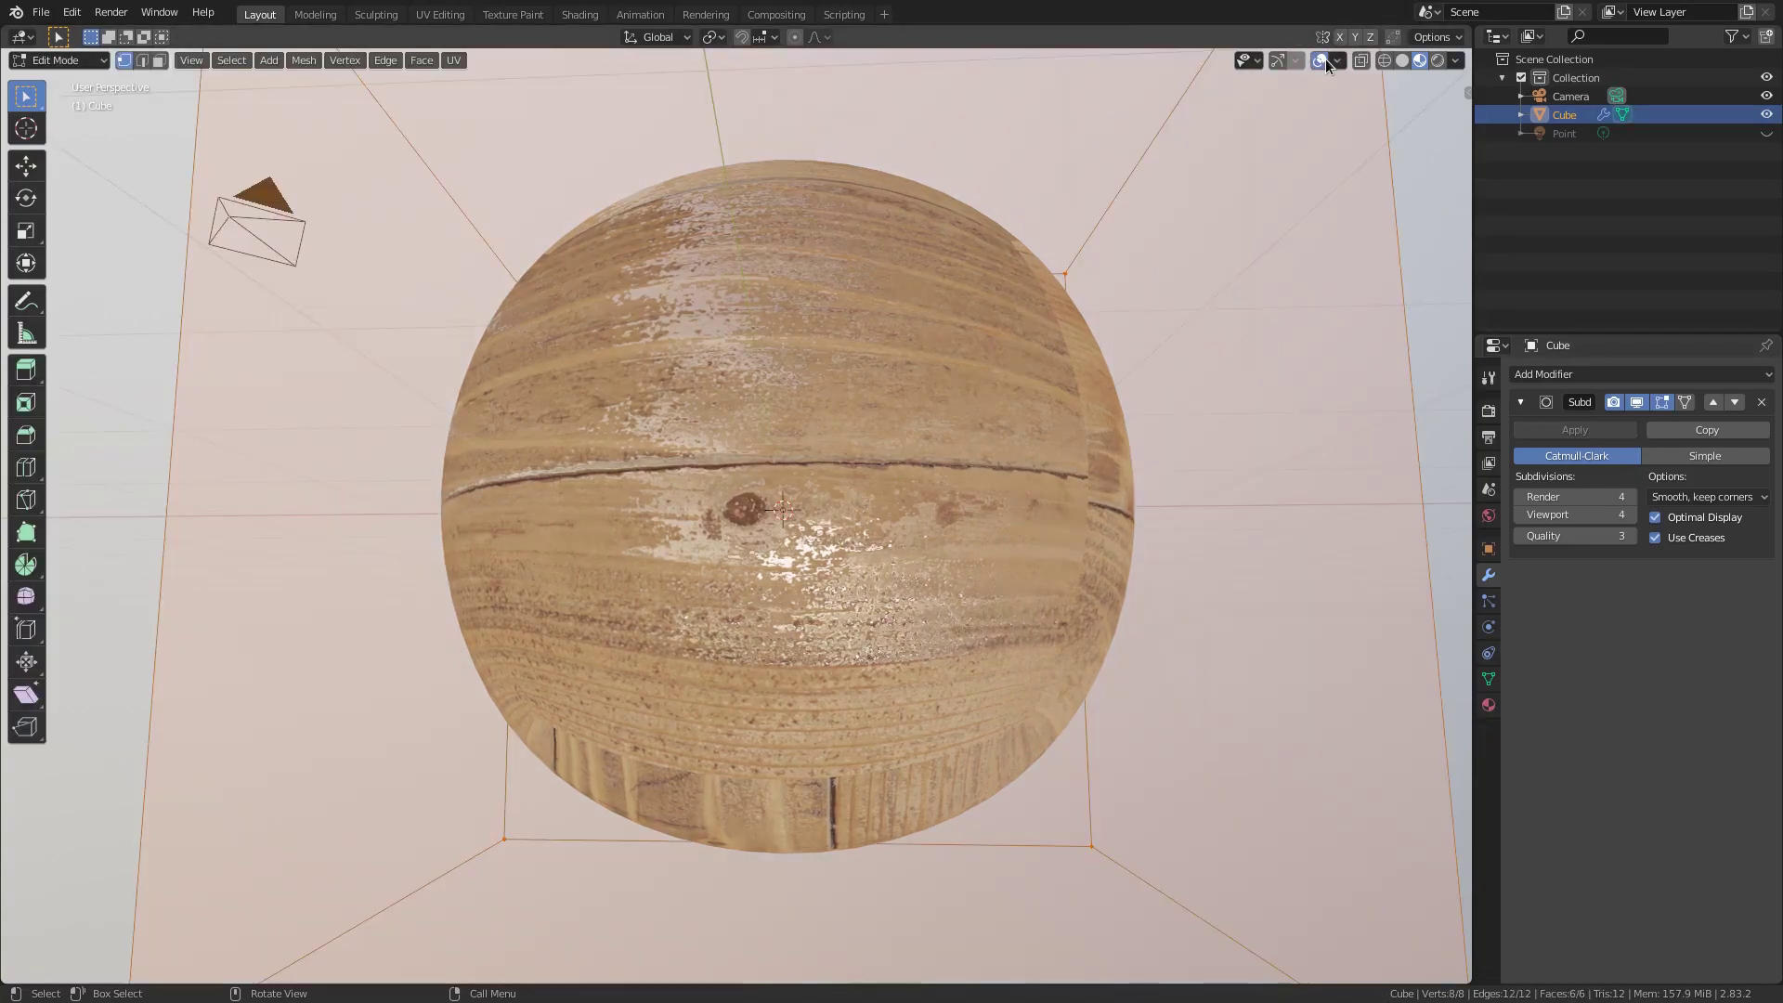
pyautogui.click(1322, 60)
pyautogui.click(1323, 60)
pyautogui.click(1279, 60)
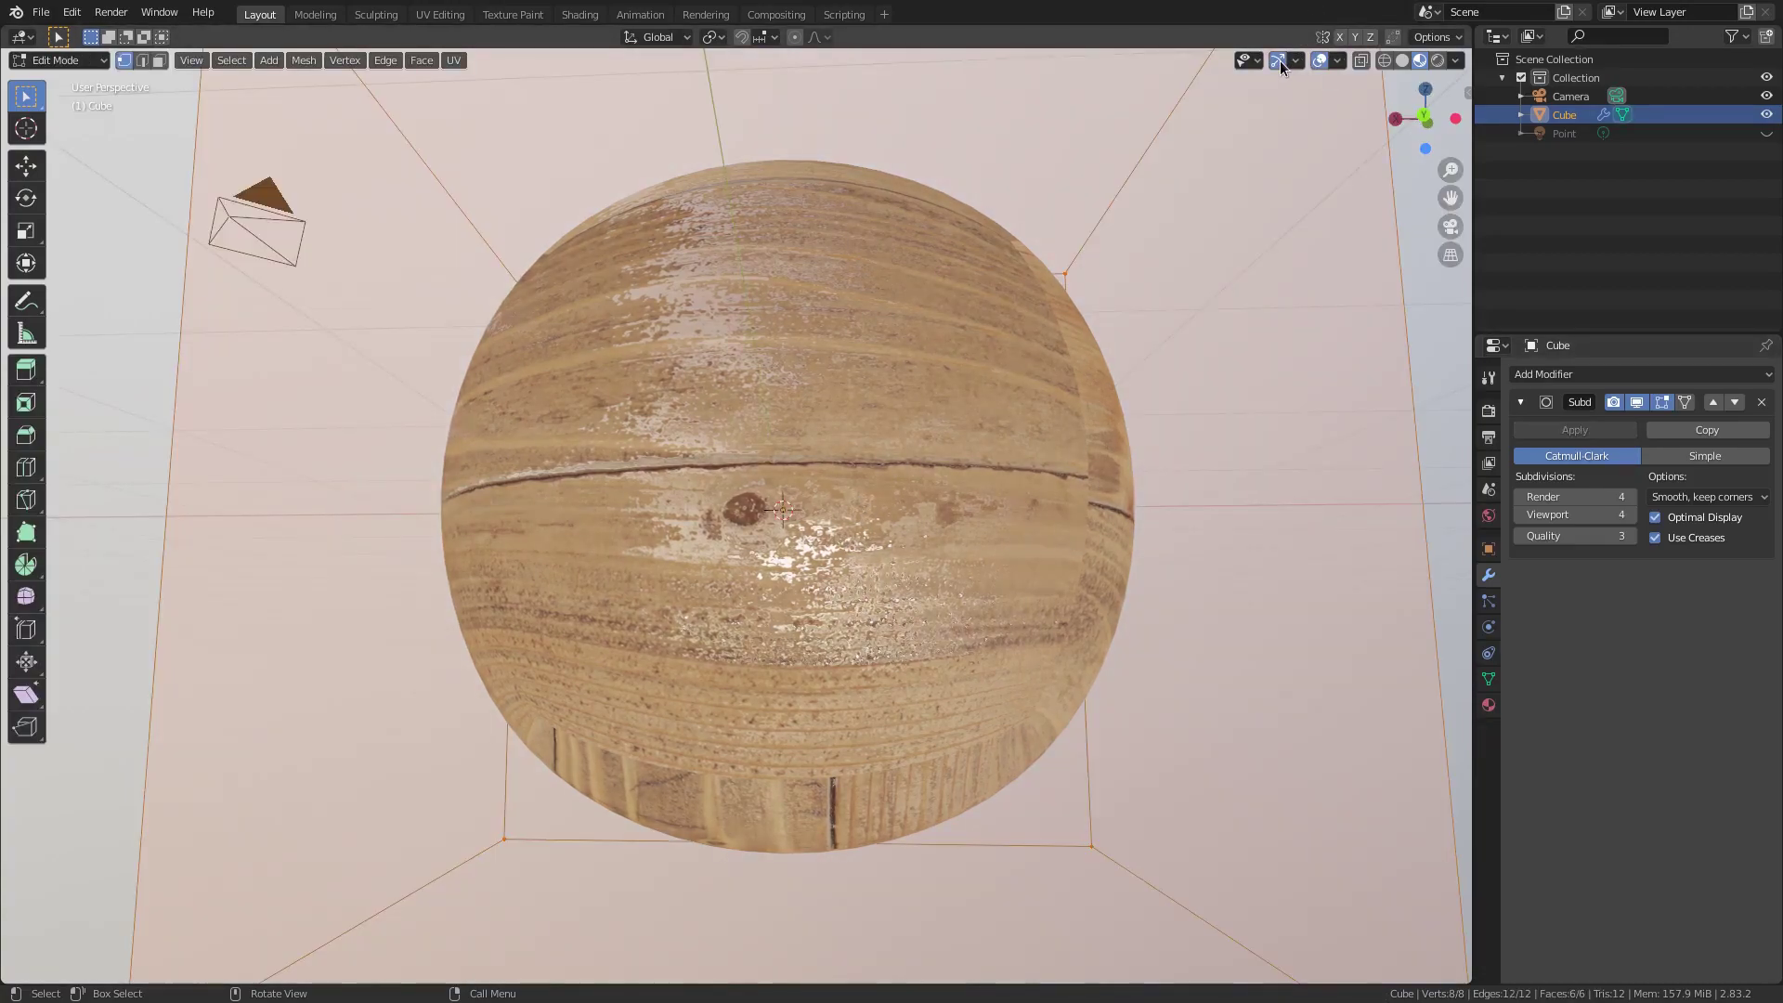
pyautogui.click(1280, 59)
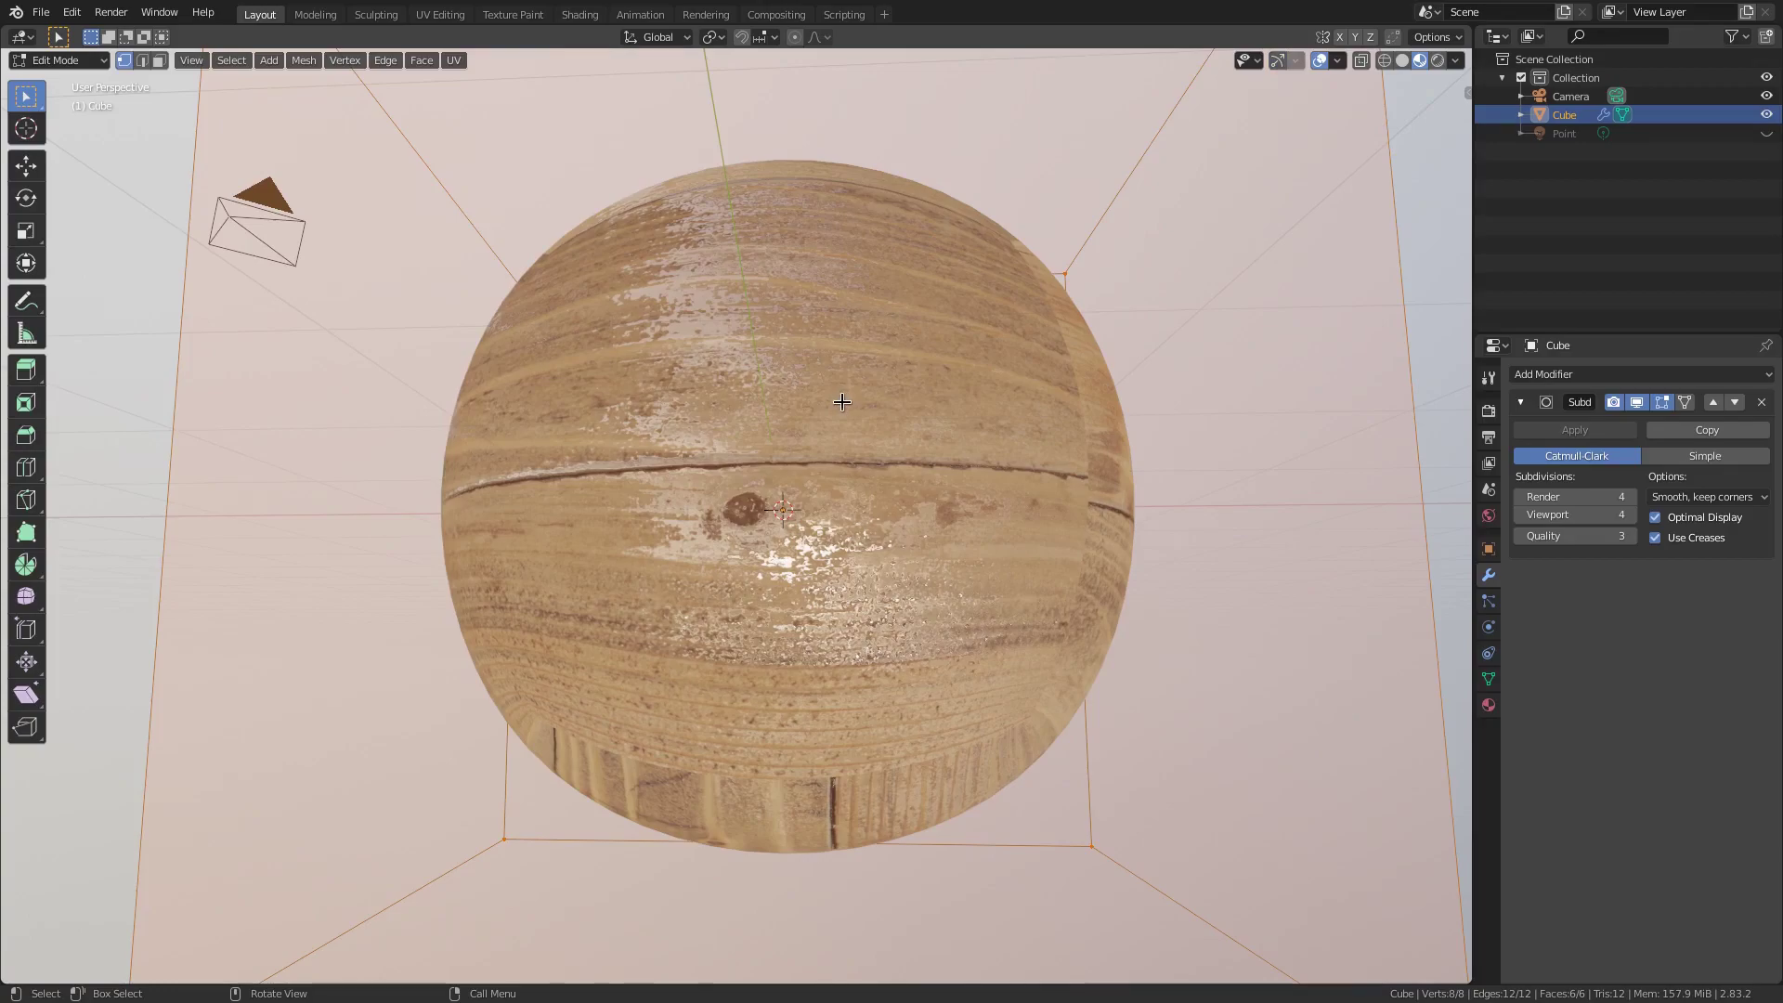
# - Unwrap the mesh with Smart UV Project and return to Object Mode
pyautogui.press('u')
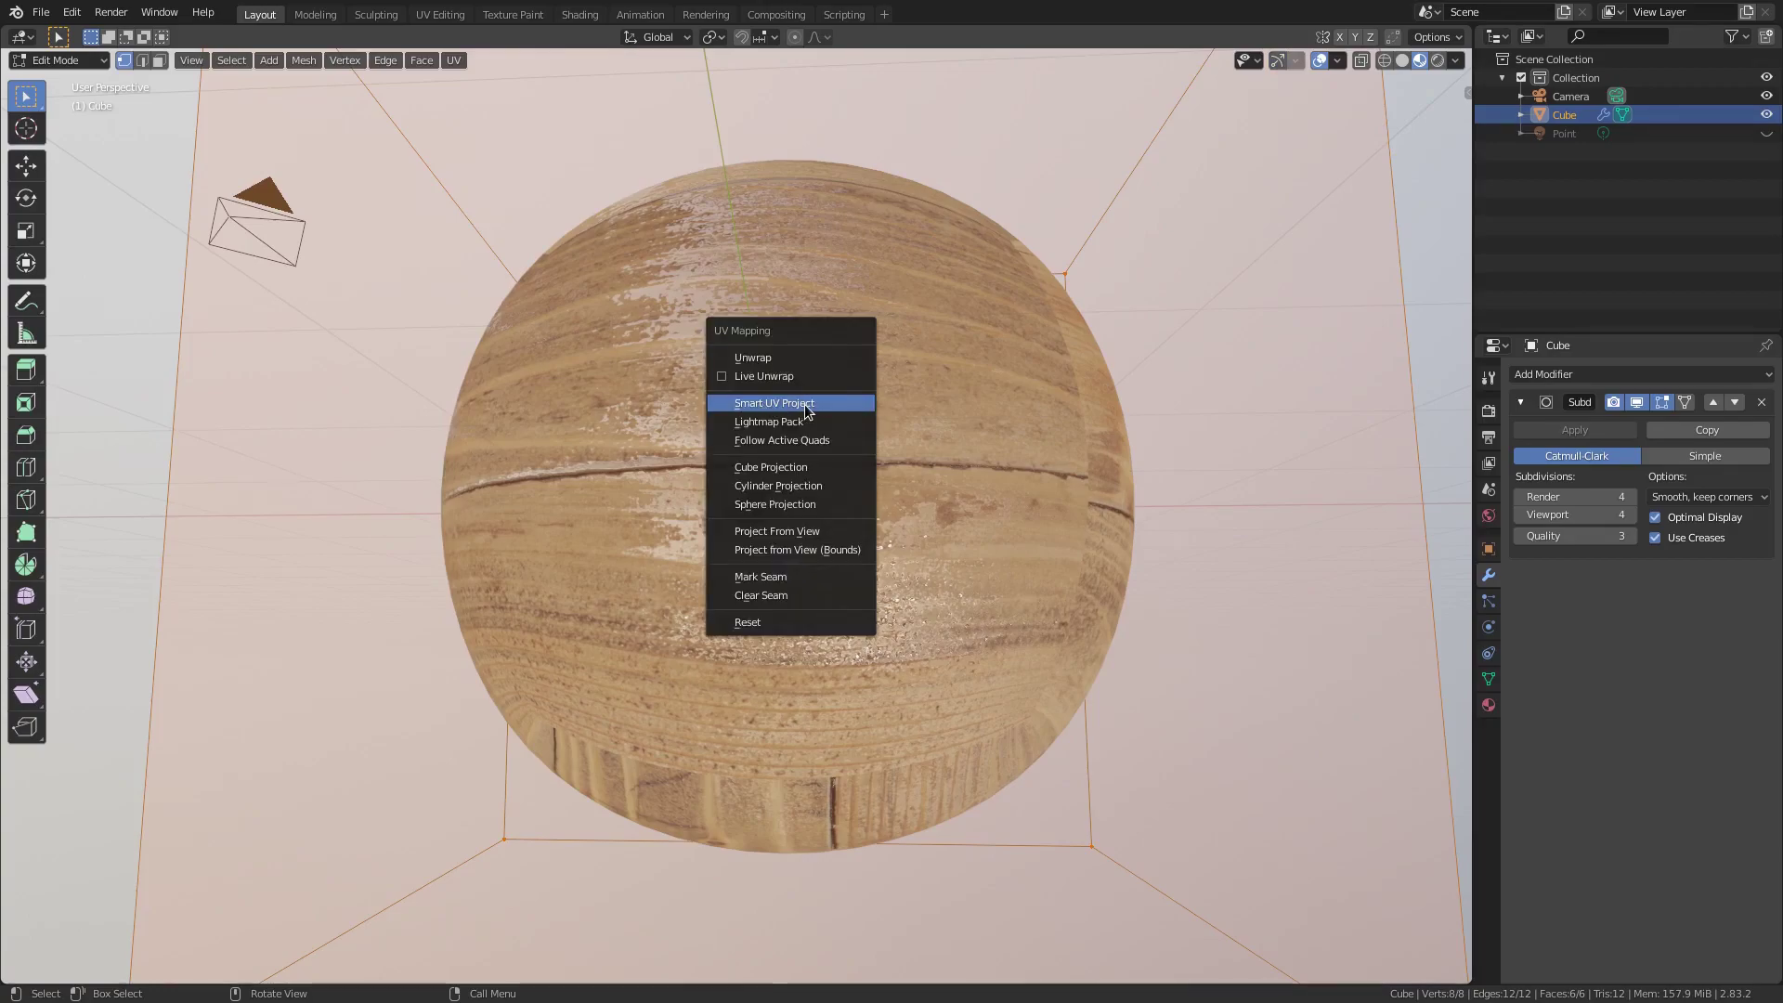
pyautogui.click(801, 404)
pyautogui.click(804, 555)
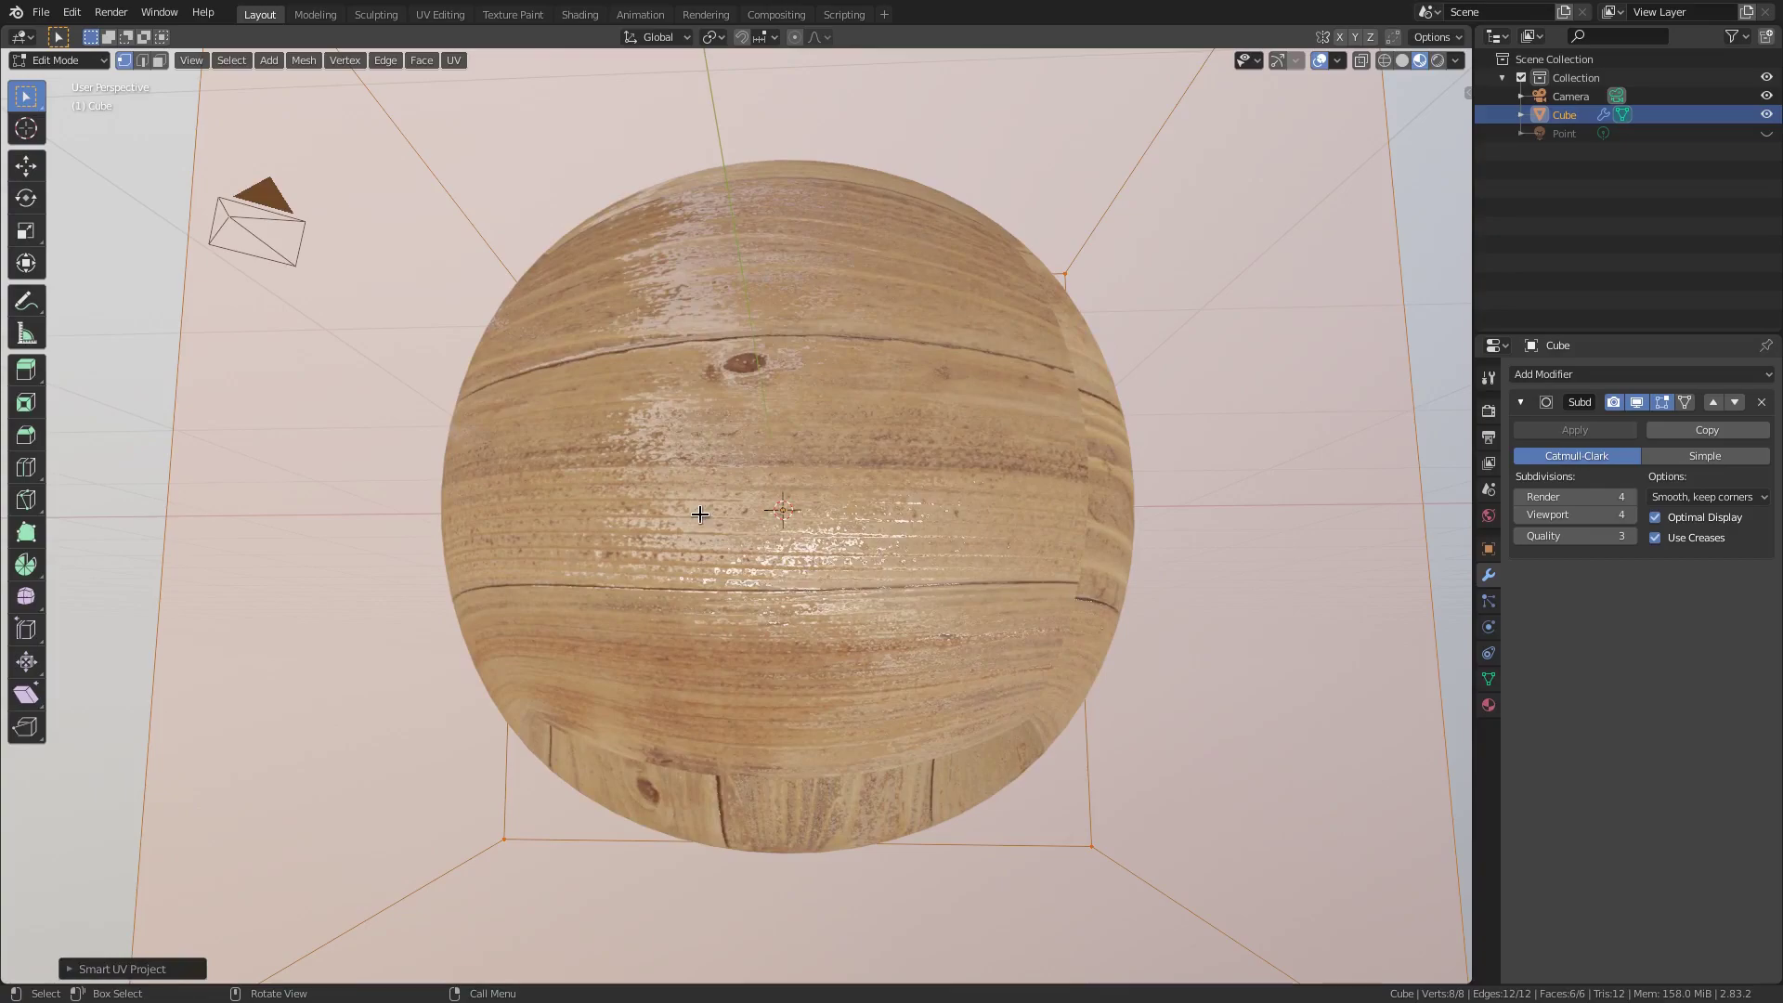
pyautogui.press('Tab')
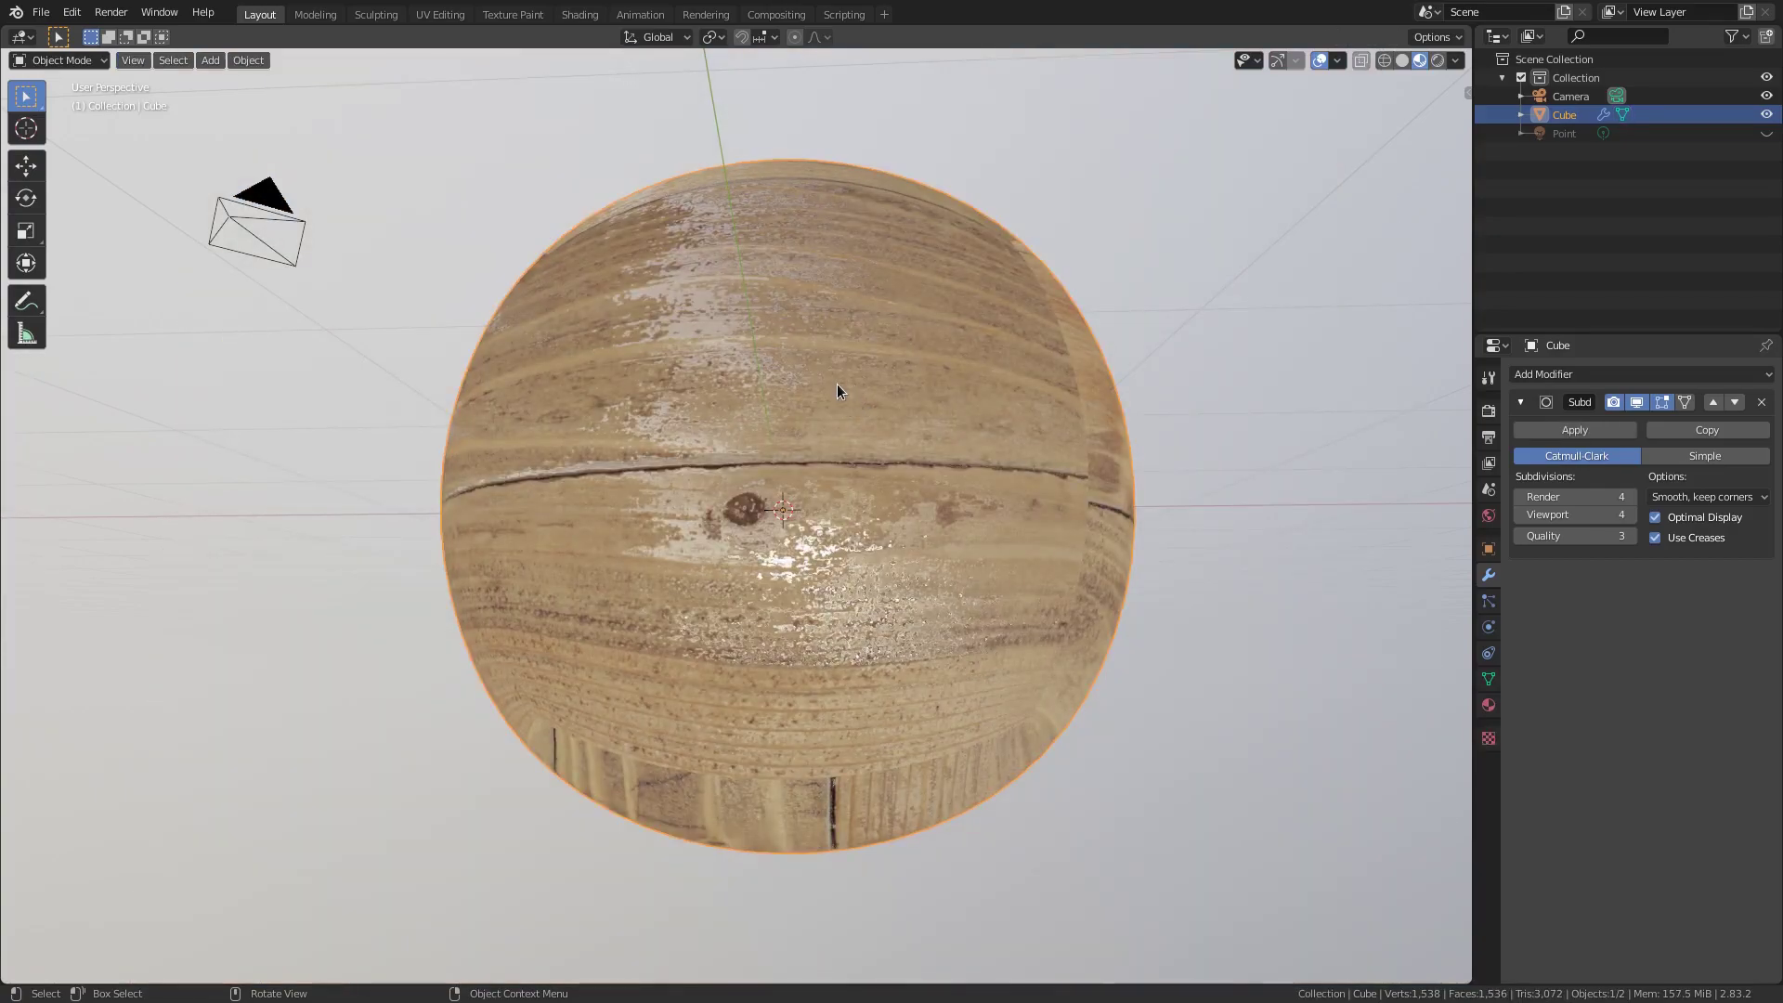
# - Split off a left-hand Shader Editor framing all the material nodes, sidebar closed
pyautogui.moveTo(6, 28); pyautogui.dragTo(783, 70)
pyautogui.click(21, 36)
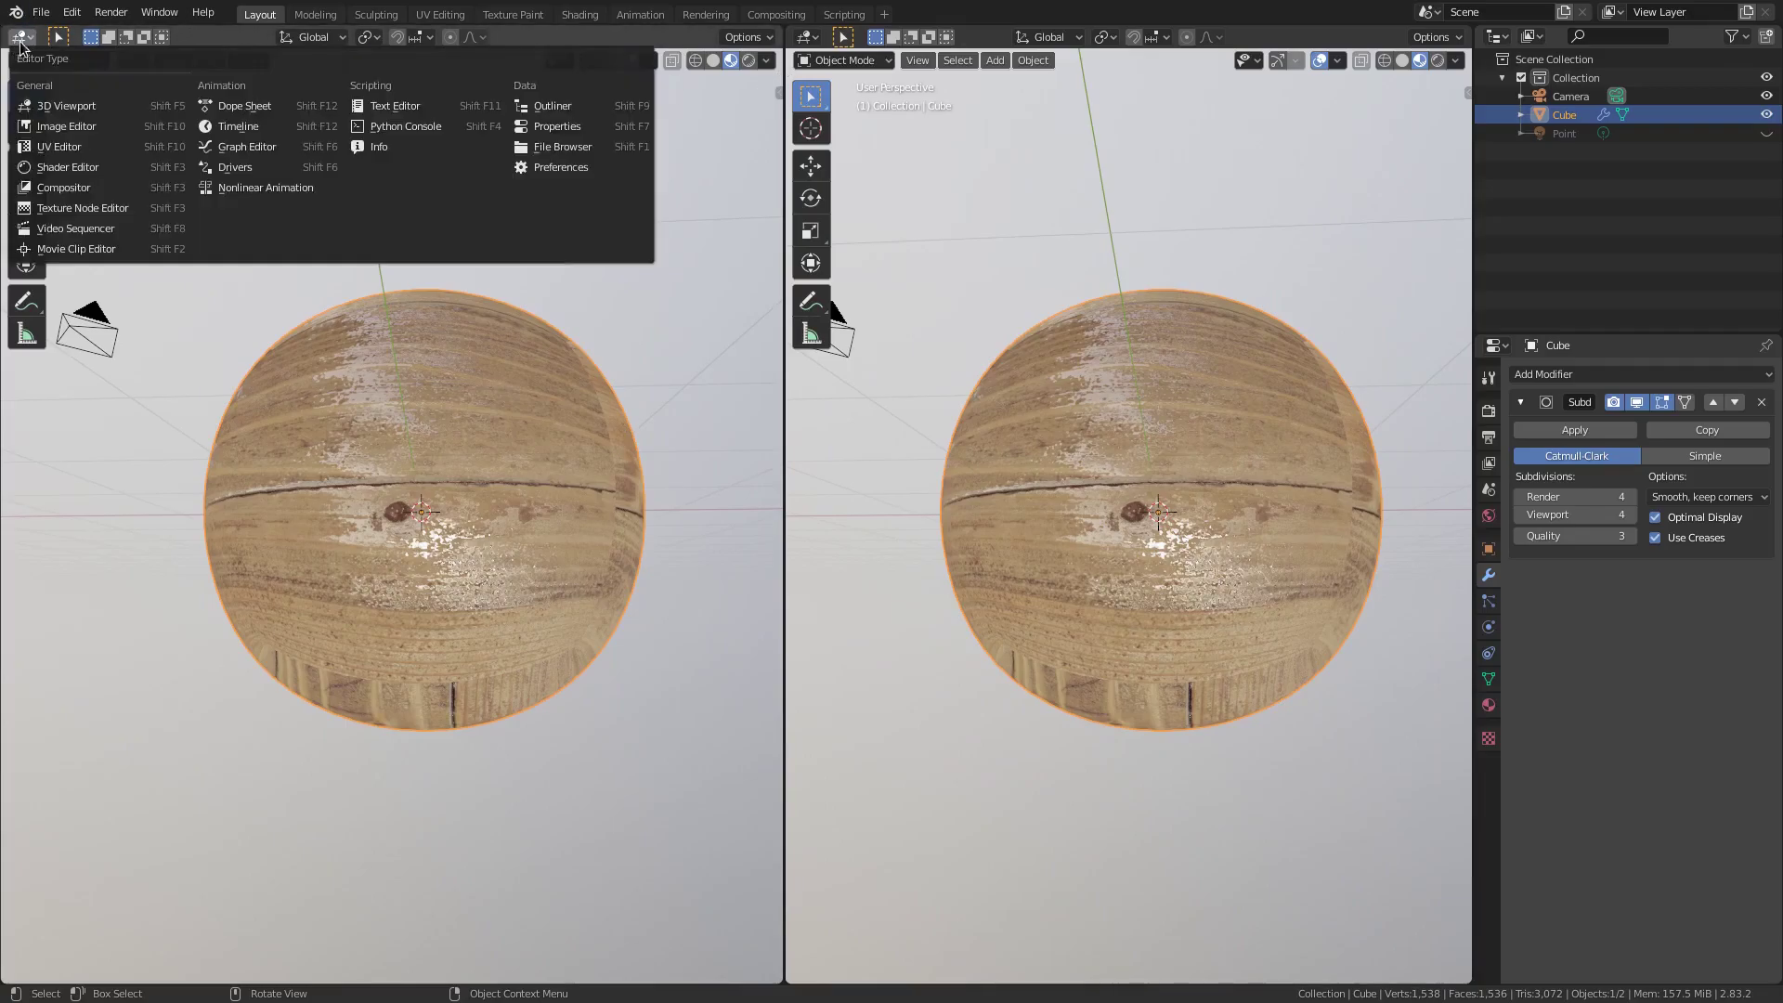
pyautogui.click(87, 166)
pyautogui.press('Home')
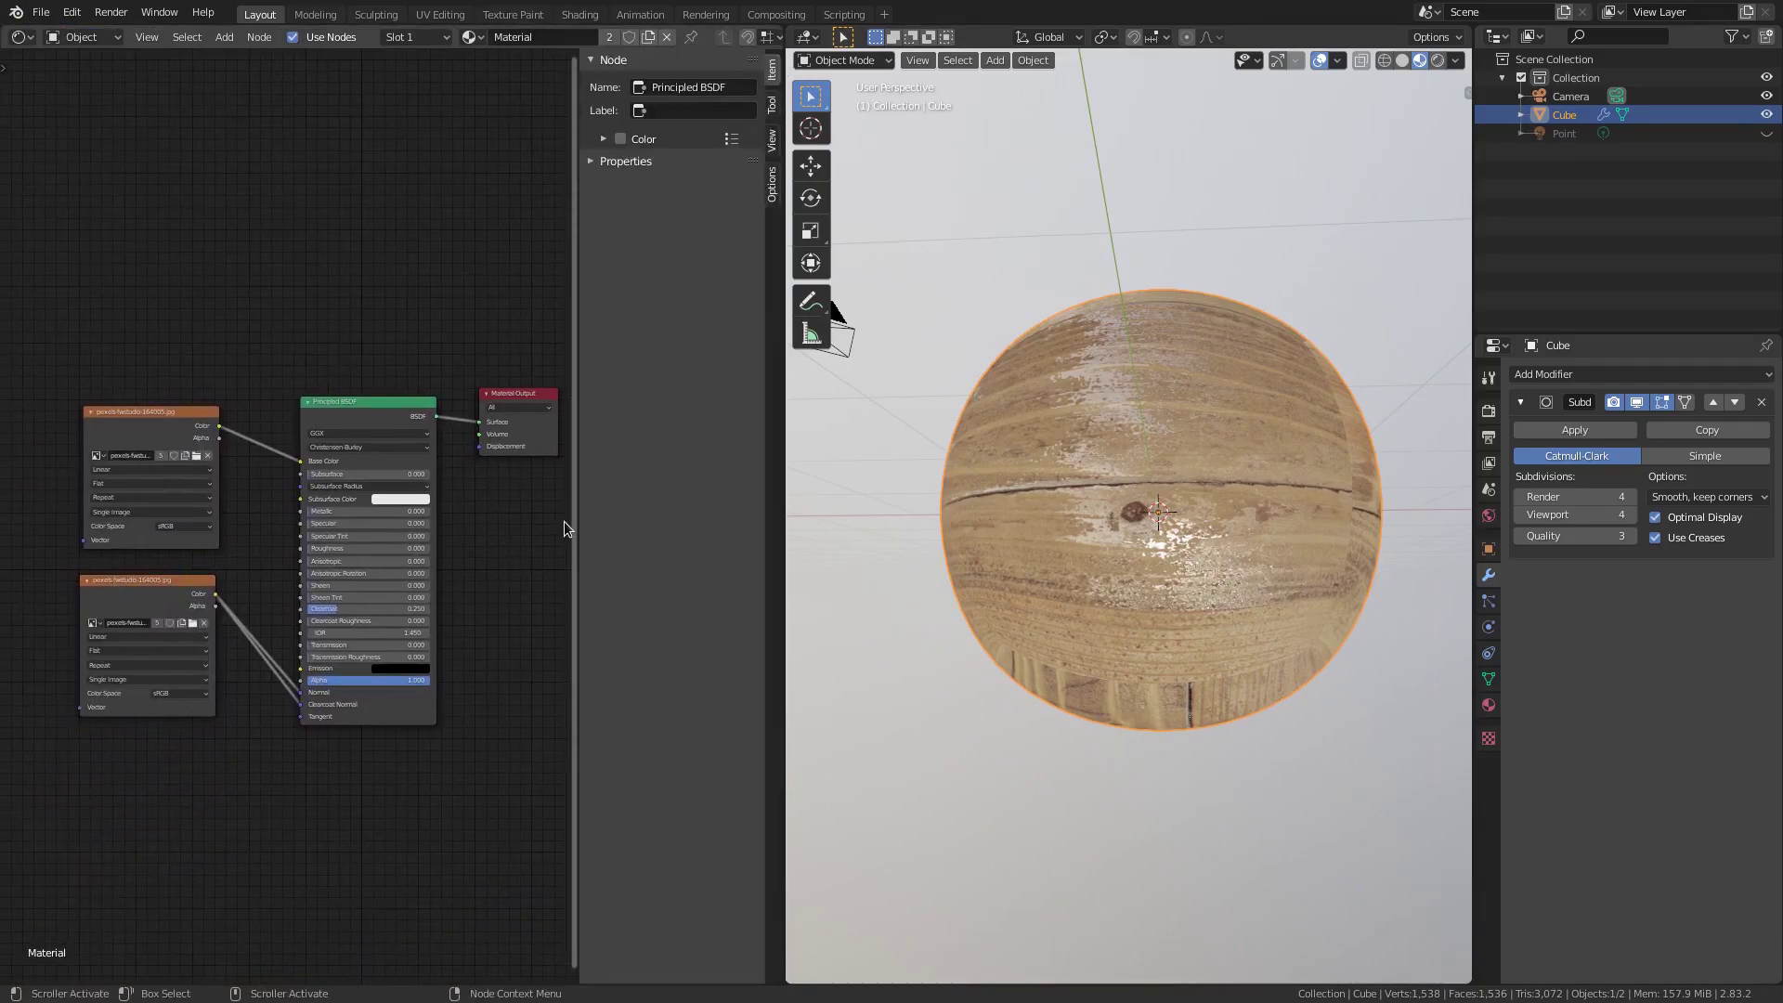
pyautogui.press('n')
pyautogui.scroll(2, 464, 558)
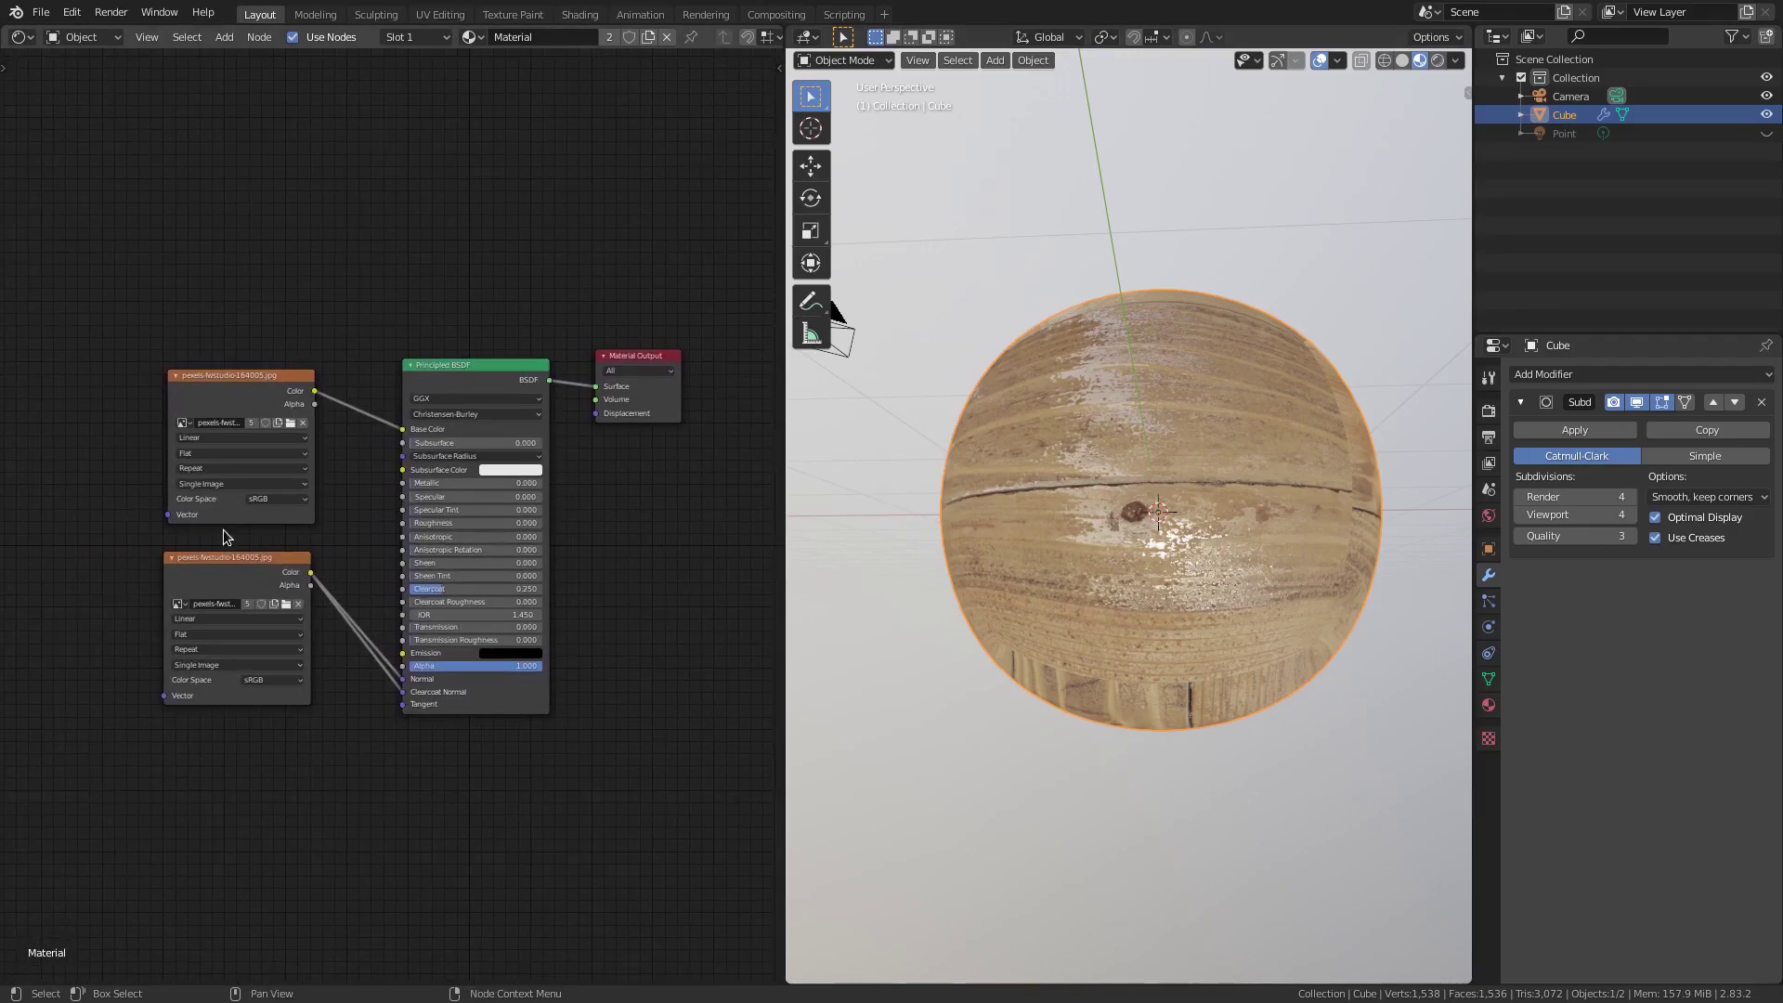
pyautogui.scroll(1, 286, 516)
# - Rearrange the nodes and cut both wood image links to the Principled BSDF
pyautogui.moveTo(149, 553); pyautogui.dragTo(166, 550)
pyautogui.moveTo(447, 303)
pyautogui.mouseDown()
pyautogui.moveTo(474, 294)
pyautogui.moveTo(441, 283)
pyautogui.mouseUp()
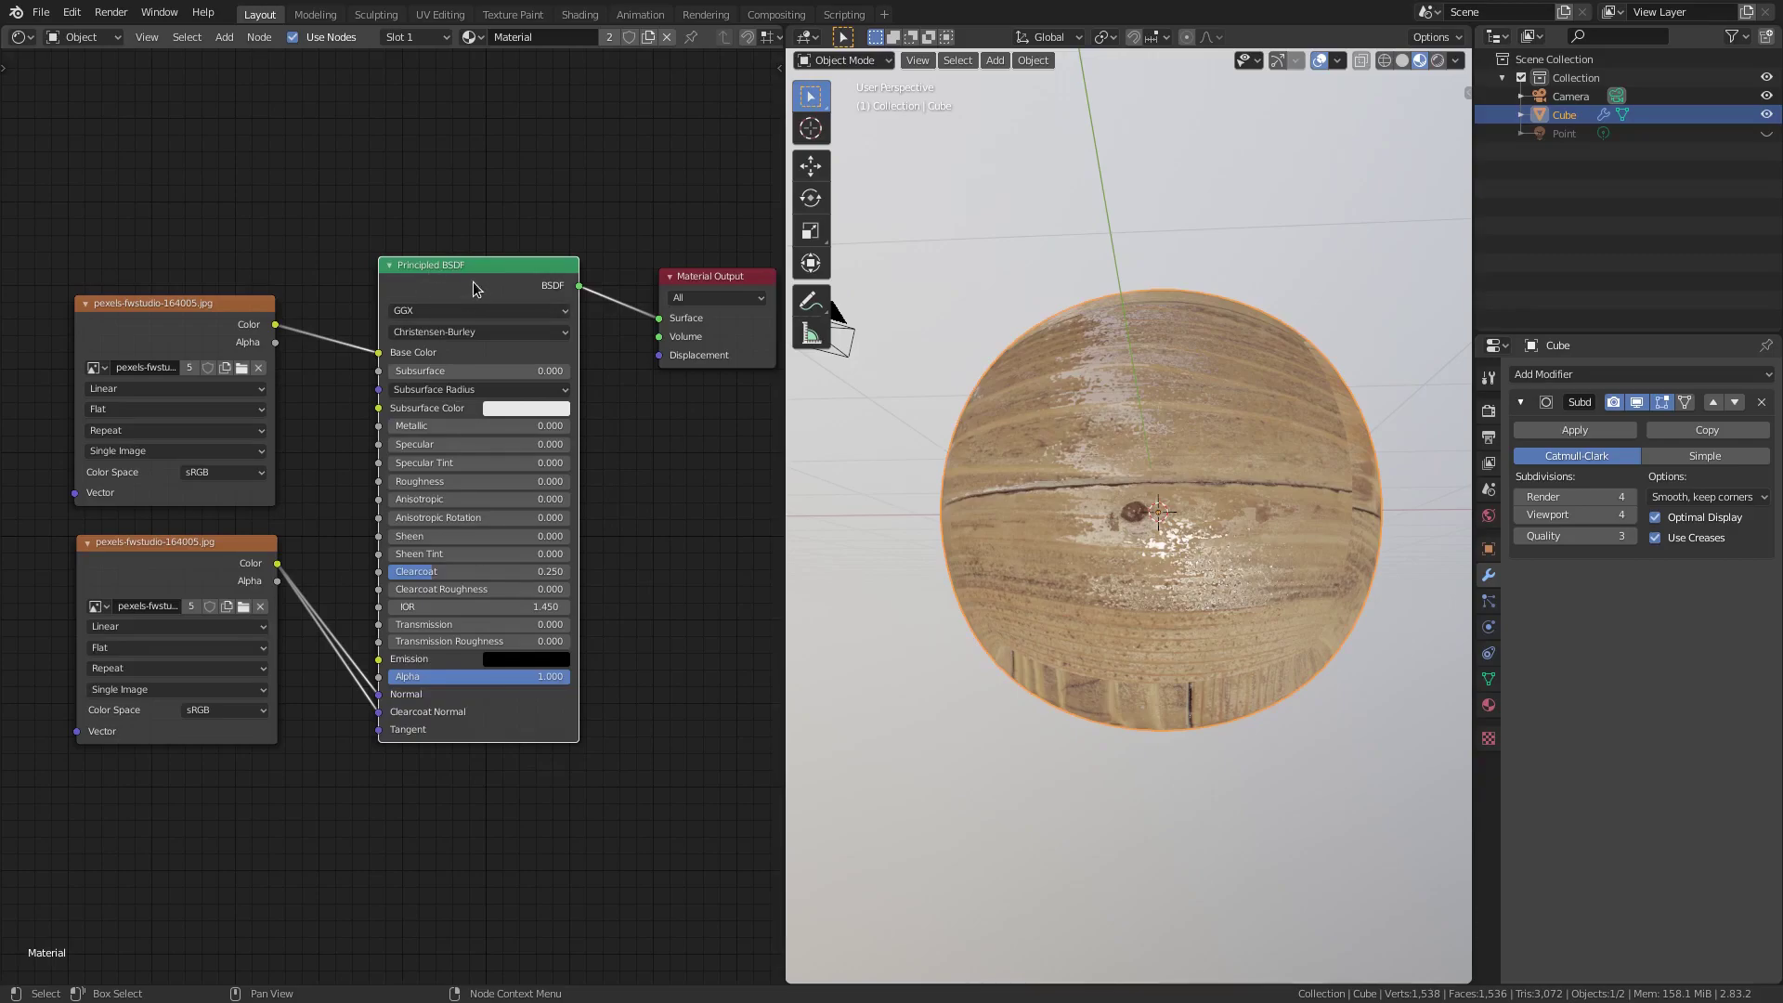
pyautogui.moveTo(378, 352); pyautogui.dragTo(325, 390)
pyautogui.moveTo(378, 694); pyautogui.dragTo(578, 827)
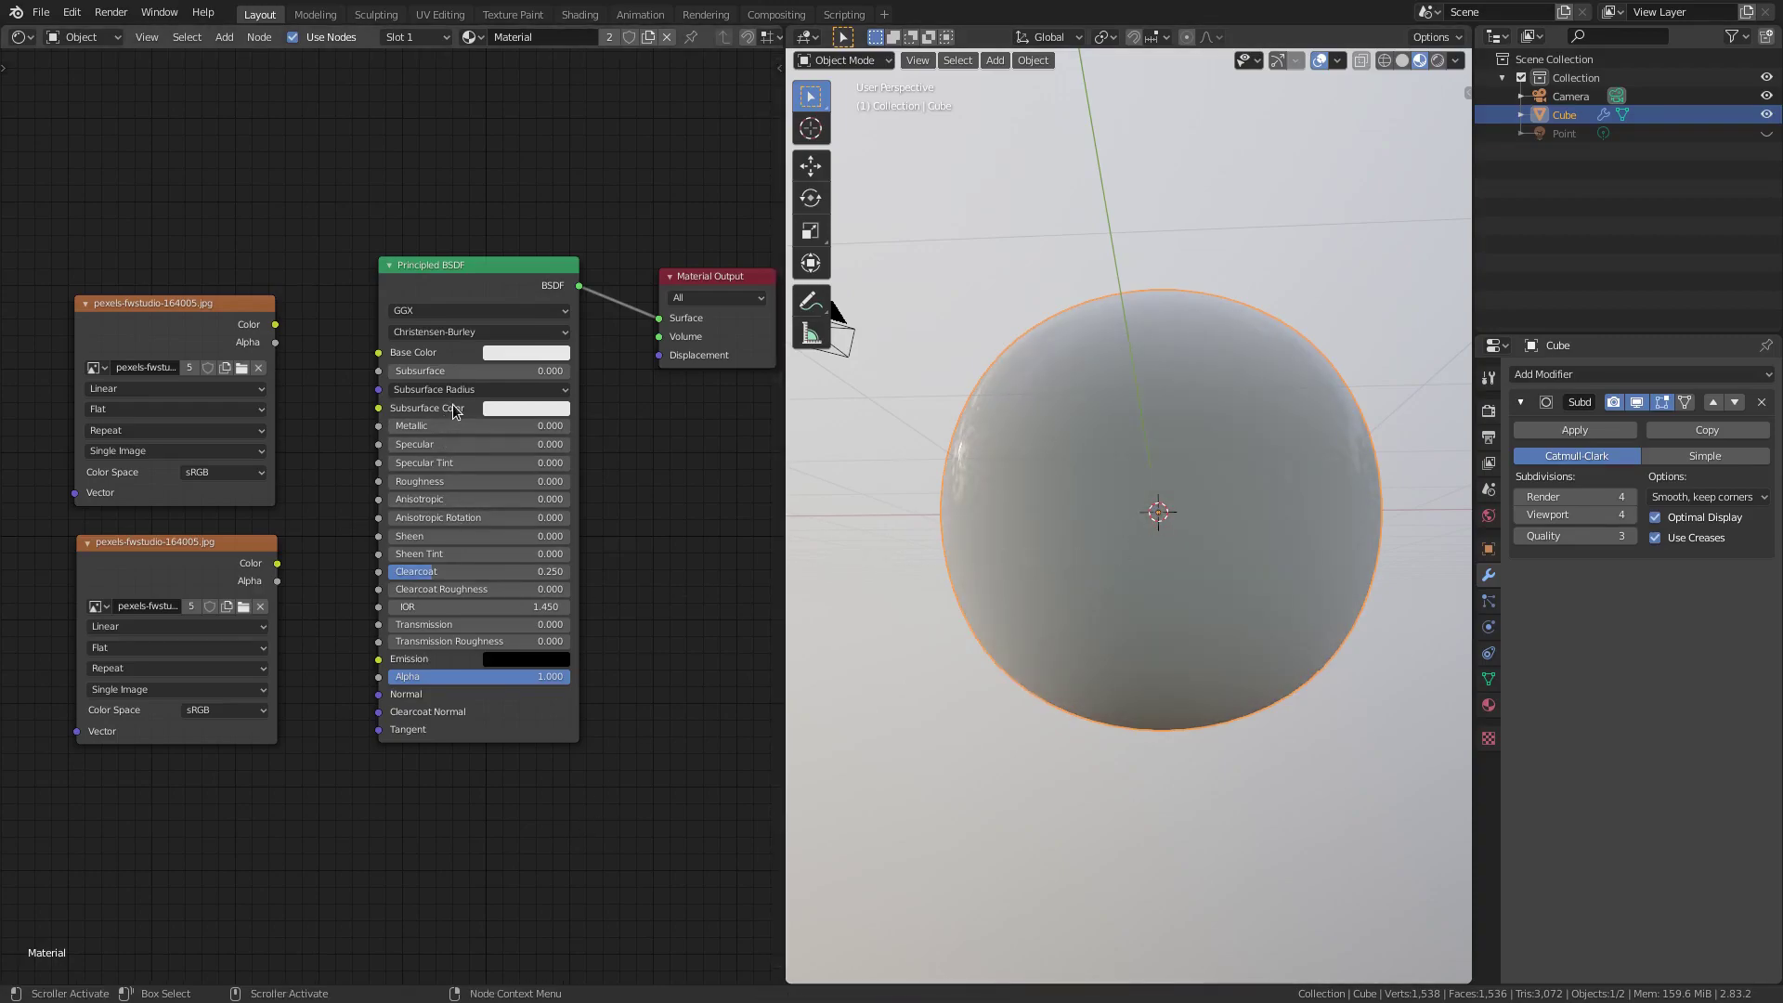
# - Confirm Clearcoat at 0.250, then add and delete a temporary Image Texture node
pyautogui.click(466, 573)
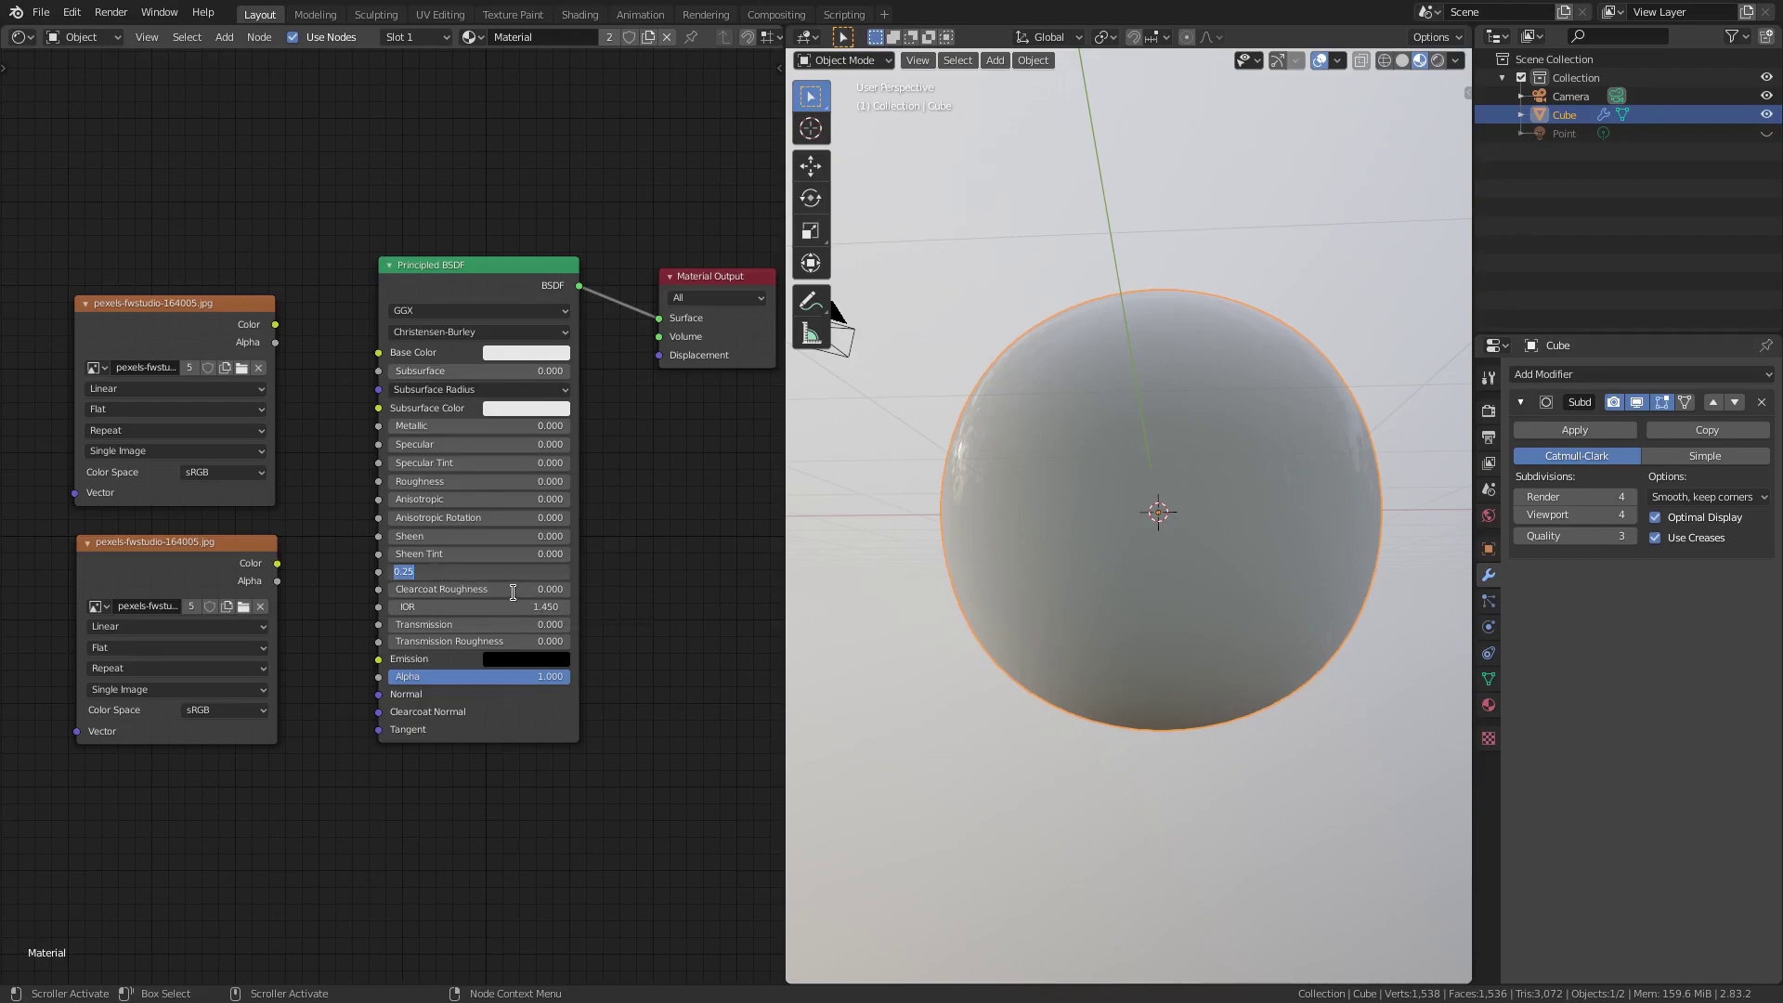
pyautogui.press('Return')
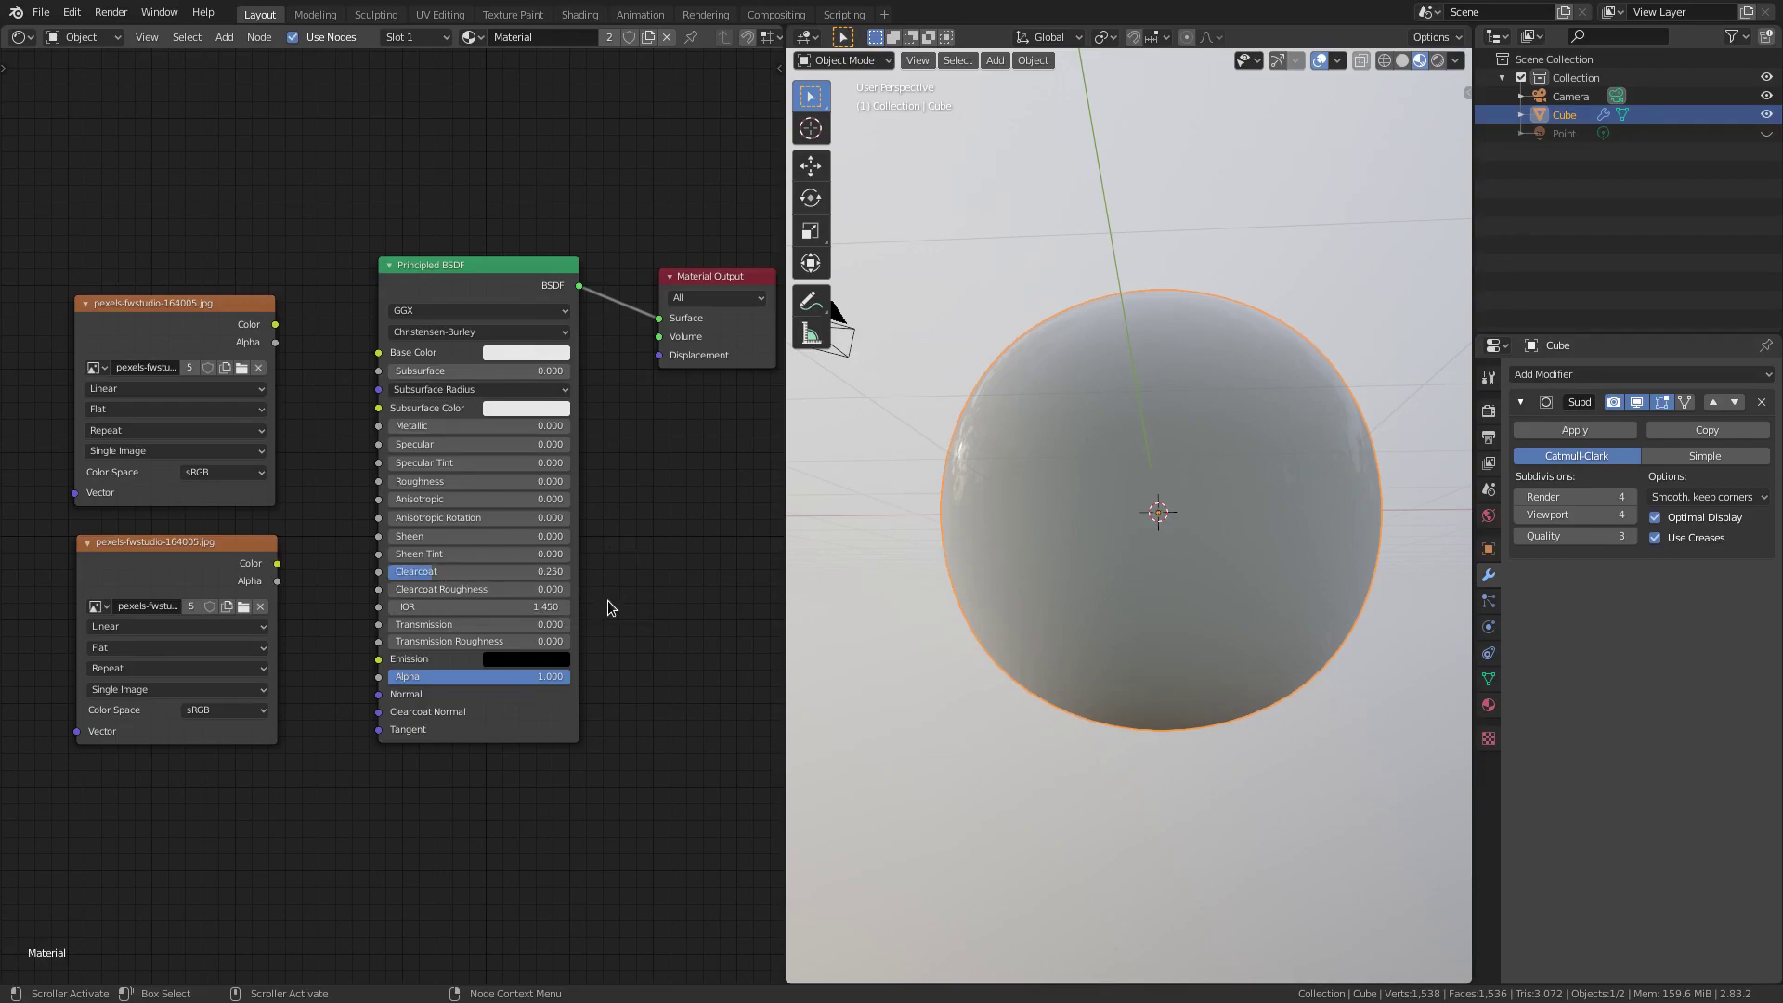
pyautogui.hotkey('shift', 'a')
pyautogui.click(182, 178)
pyautogui.write('imag')
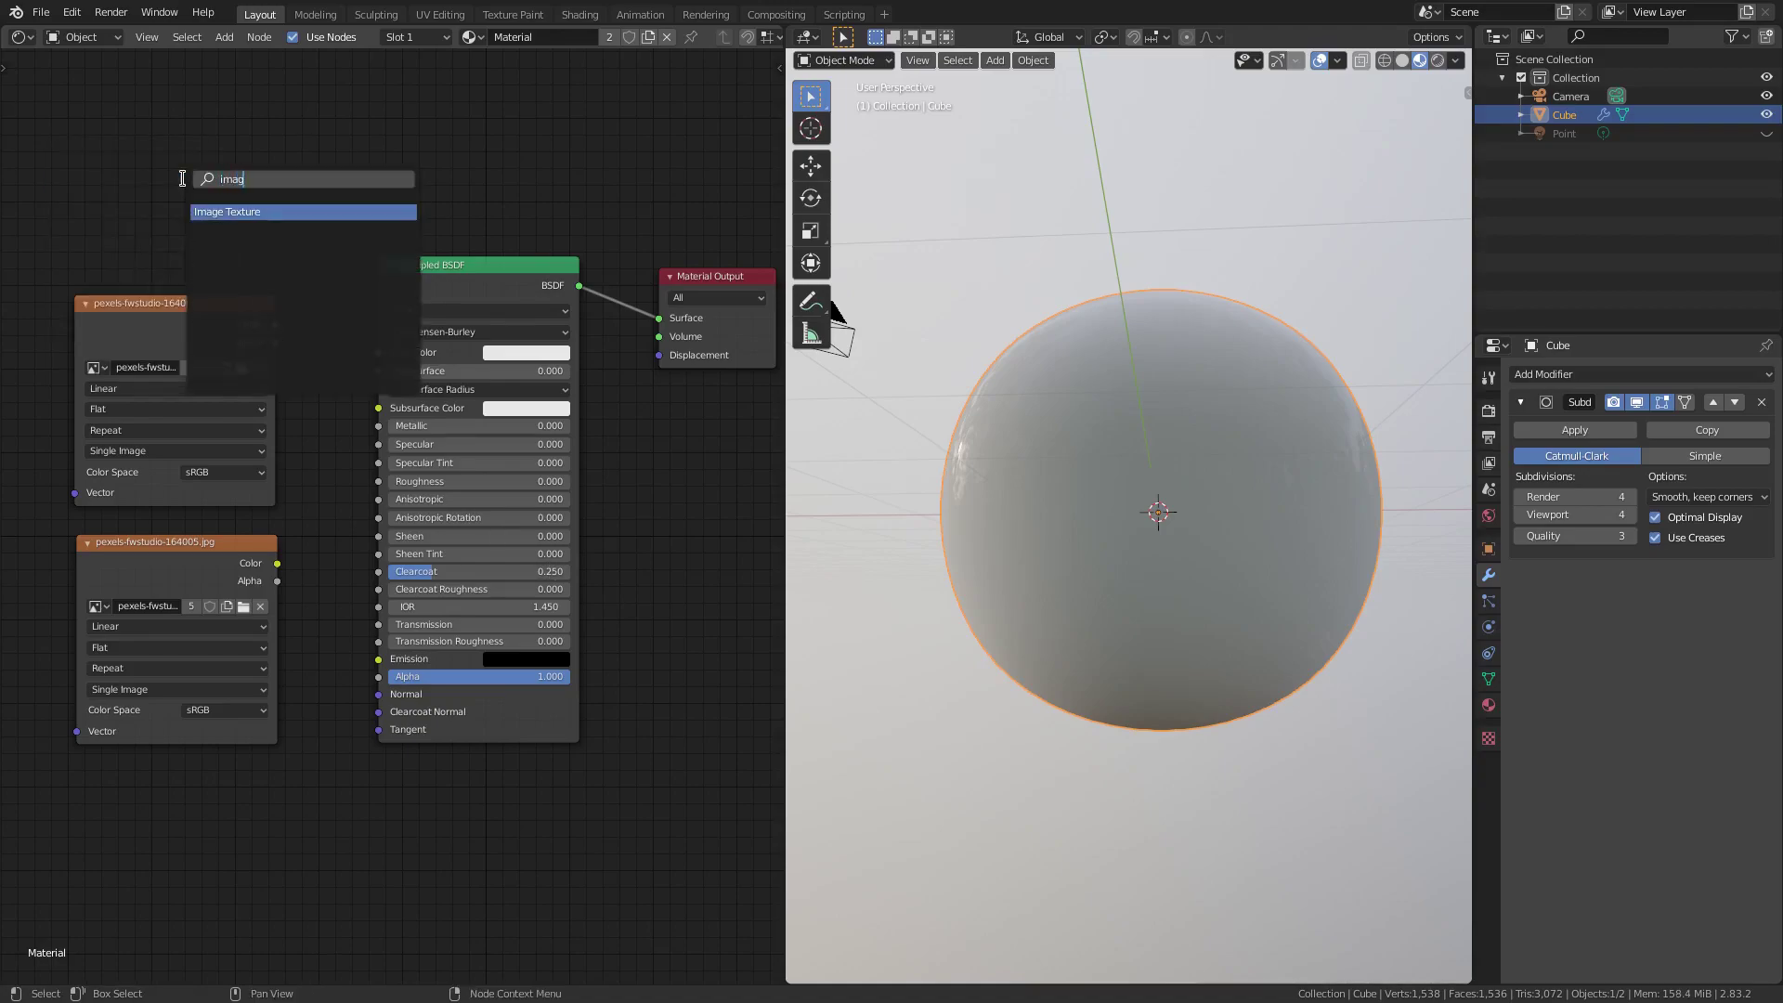
pyautogui.press('Return')
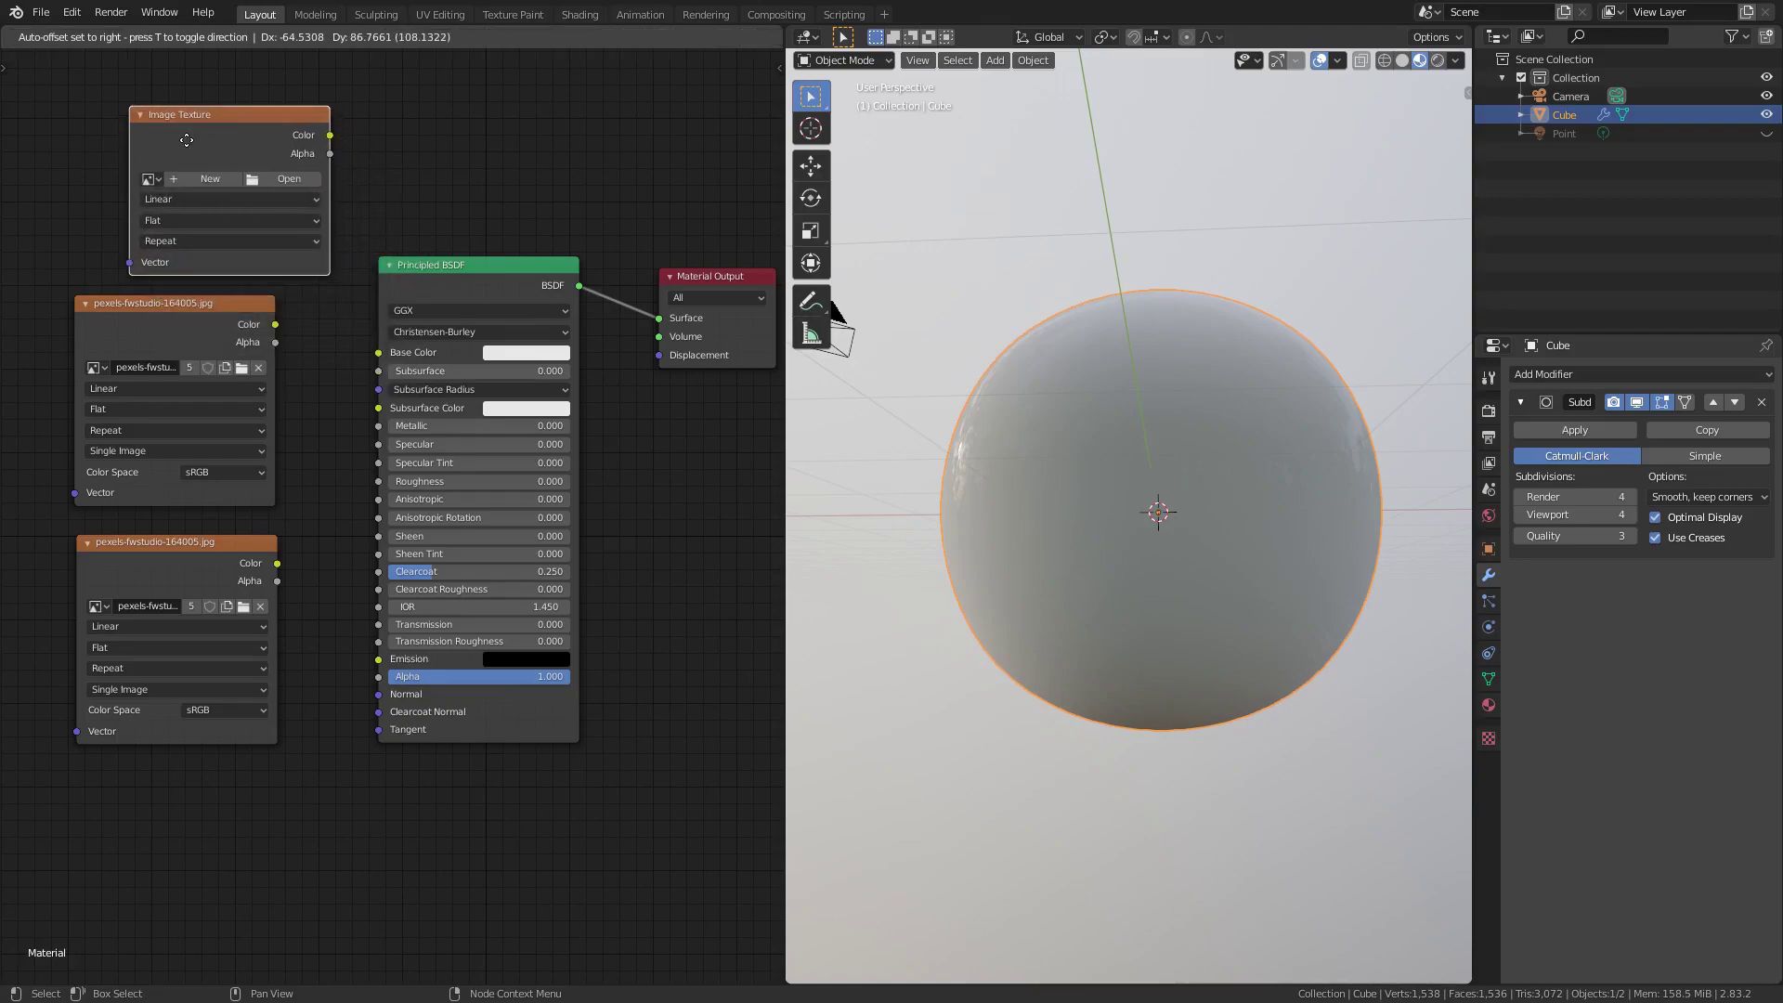
pyautogui.click(195, 175)
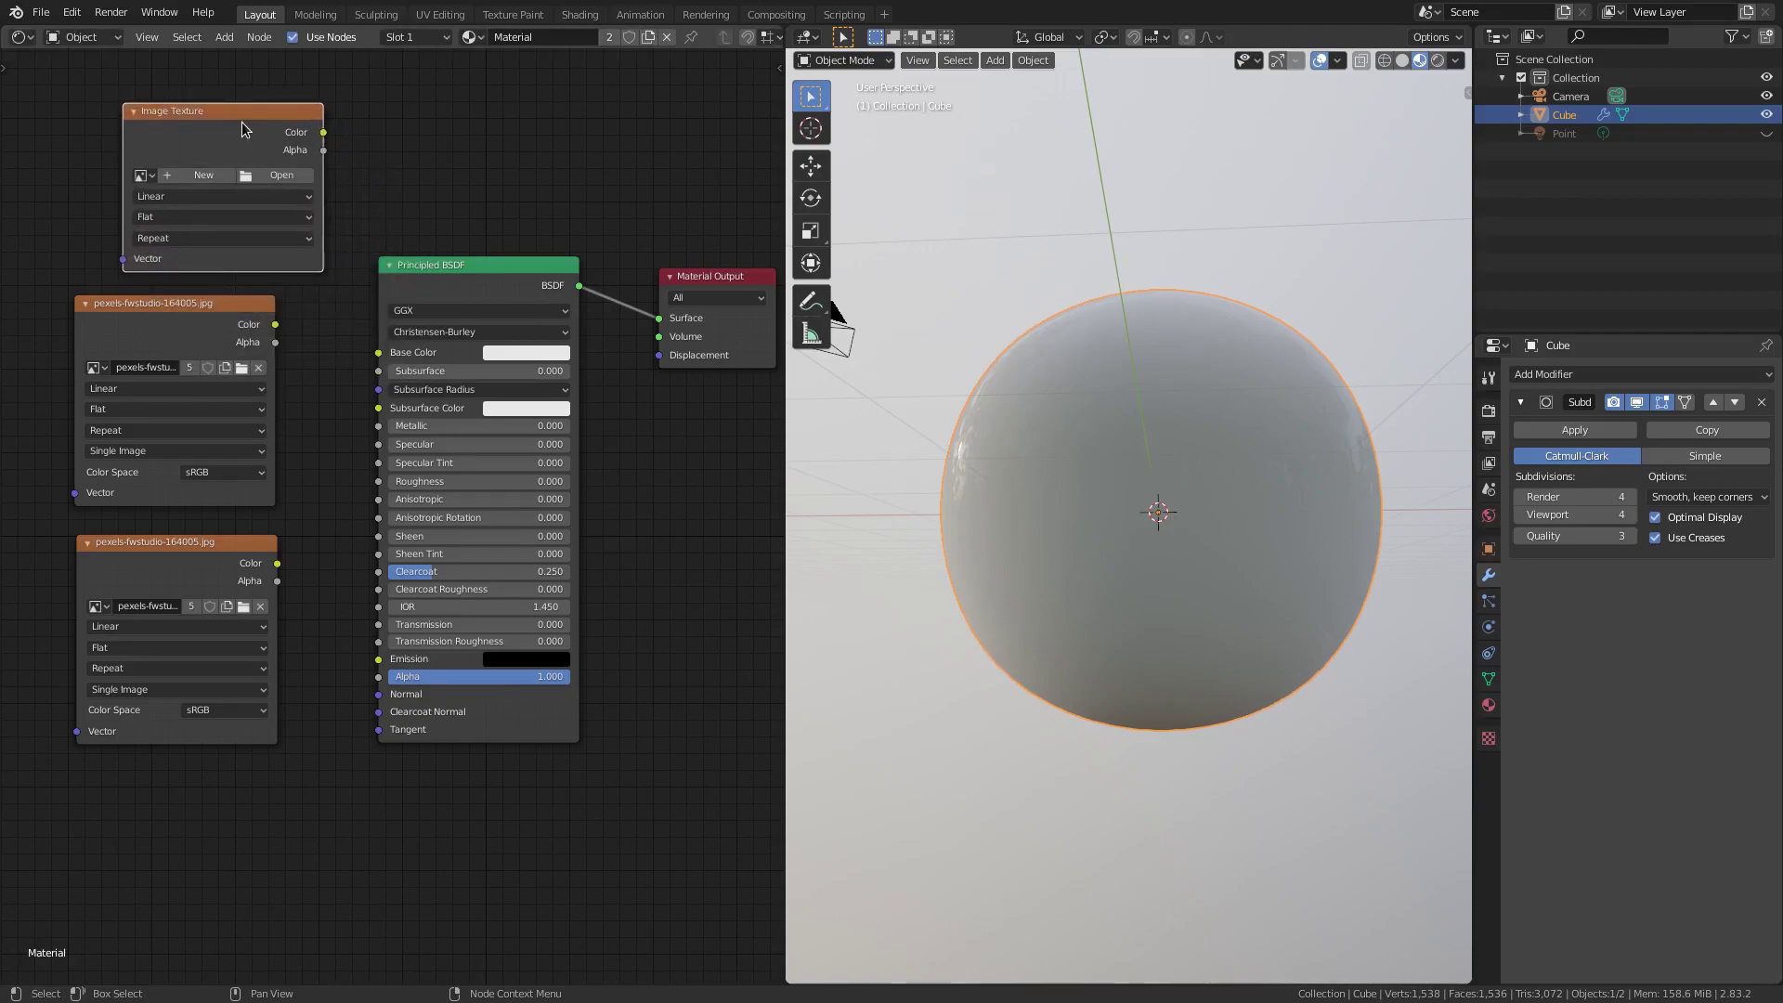
pyautogui.press('Delete')
# - Reconnect the upper wood image's Color to Base Color and inspect the grained sphere
pyautogui.click(195, 301)
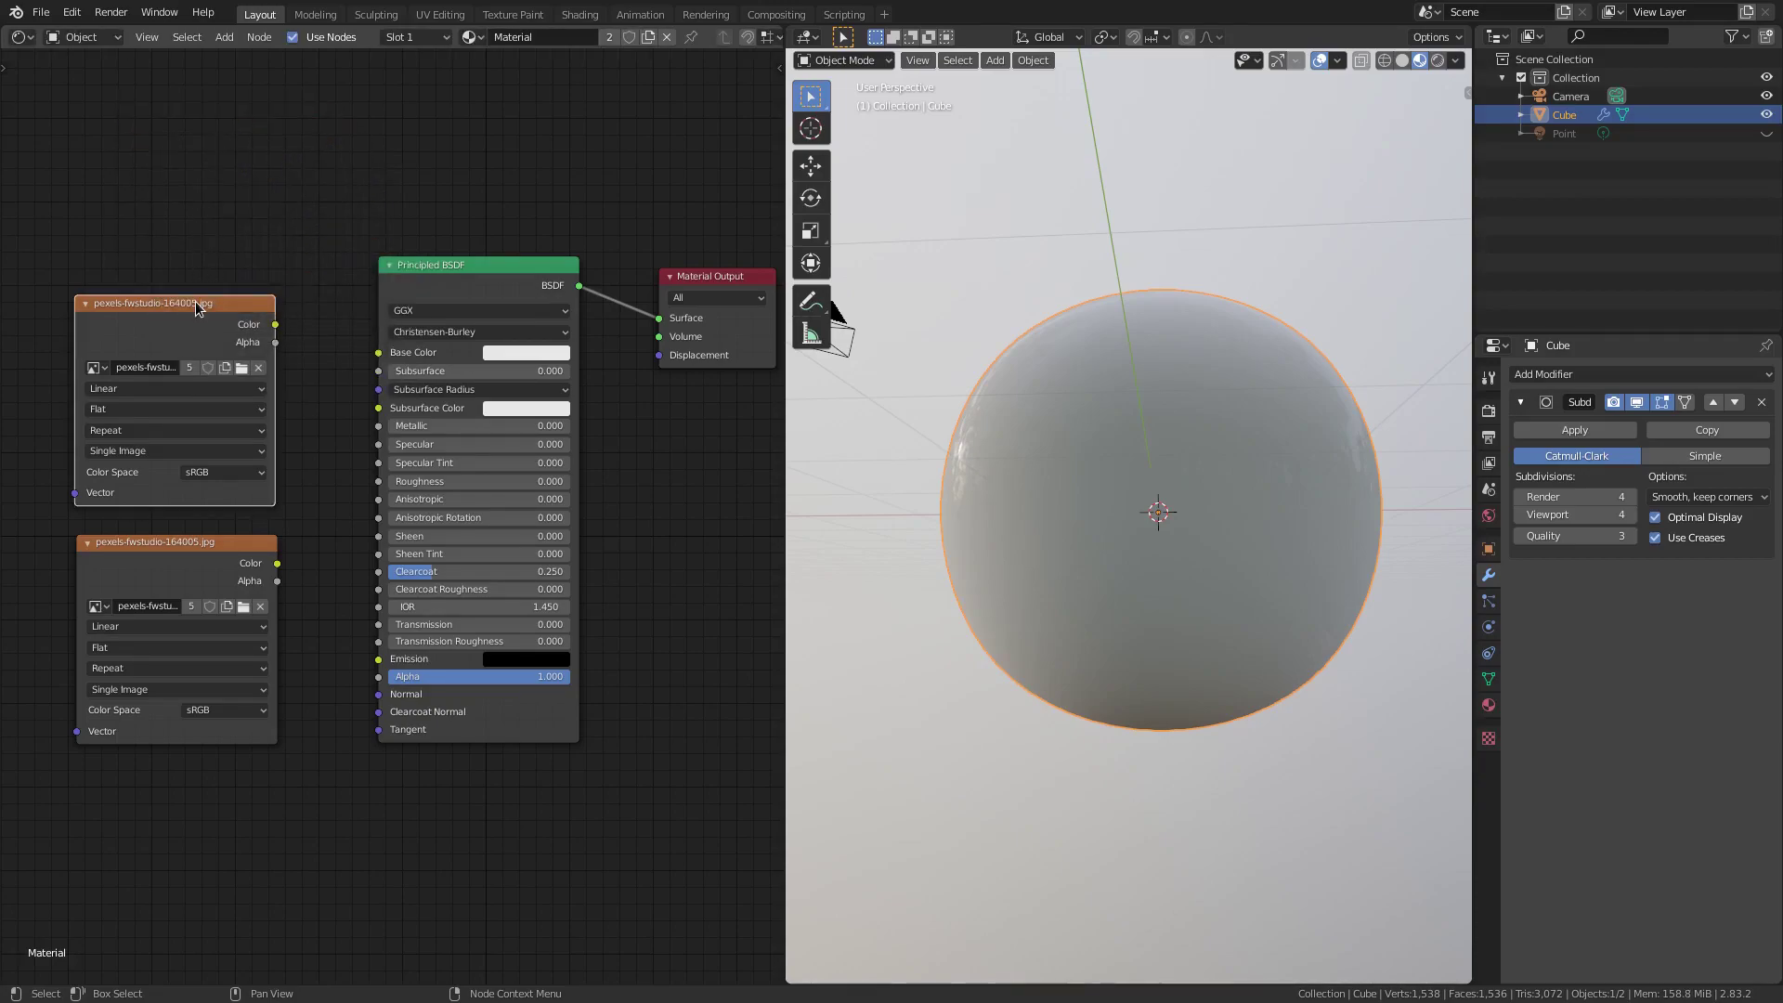
pyautogui.click(146, 369)
pyautogui.click(186, 286)
pyautogui.moveTo(276, 325); pyautogui.dragTo(378, 353)
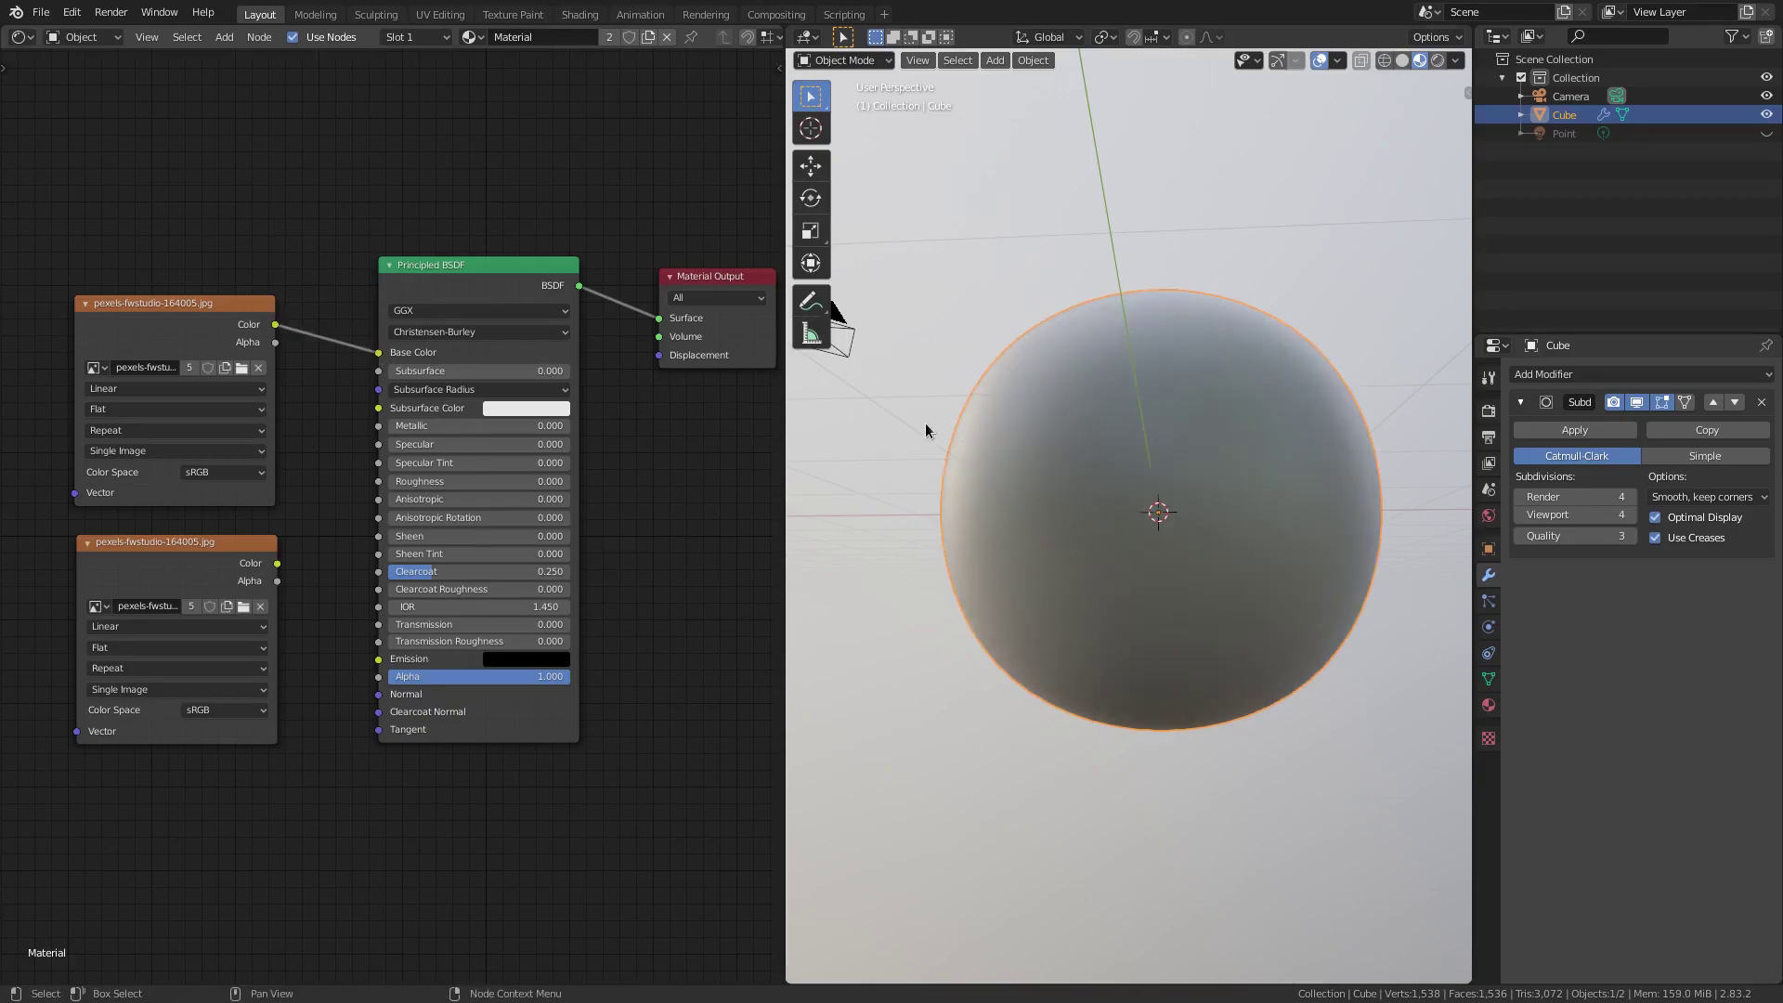
pyautogui.scroll(2, 1082, 583)
pyautogui.moveTo(1082, 583); pyautogui.dragTo(1300, 565, button='middle')
pyautogui.scroll(4, 1118, 472)
# - Orbit the view so the grain runs vertically and hide the viewport overlays
pyautogui.moveTo(1177, 481); pyautogui.dragTo(967, 599, button='middle')
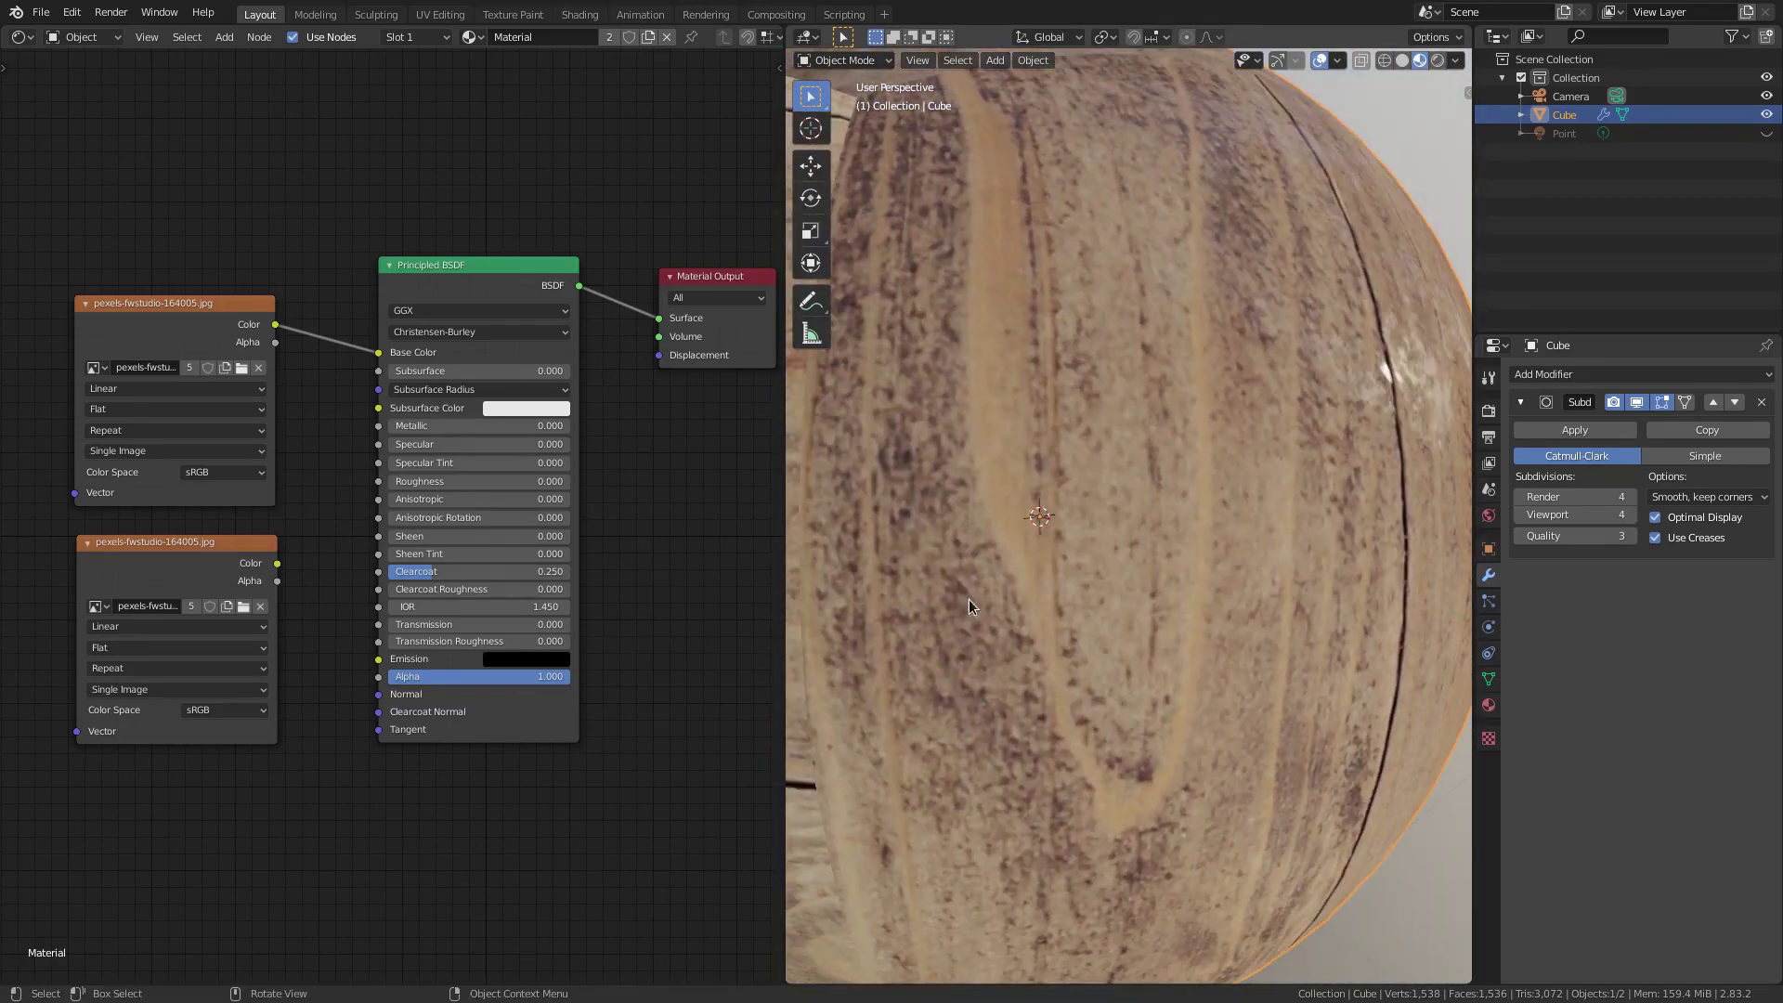
pyautogui.scroll(-5, 1060, 620)
pyautogui.scroll(3, 1191, 626)
pyautogui.moveTo(1269, 588); pyautogui.dragTo(1251, 576, button='middle')
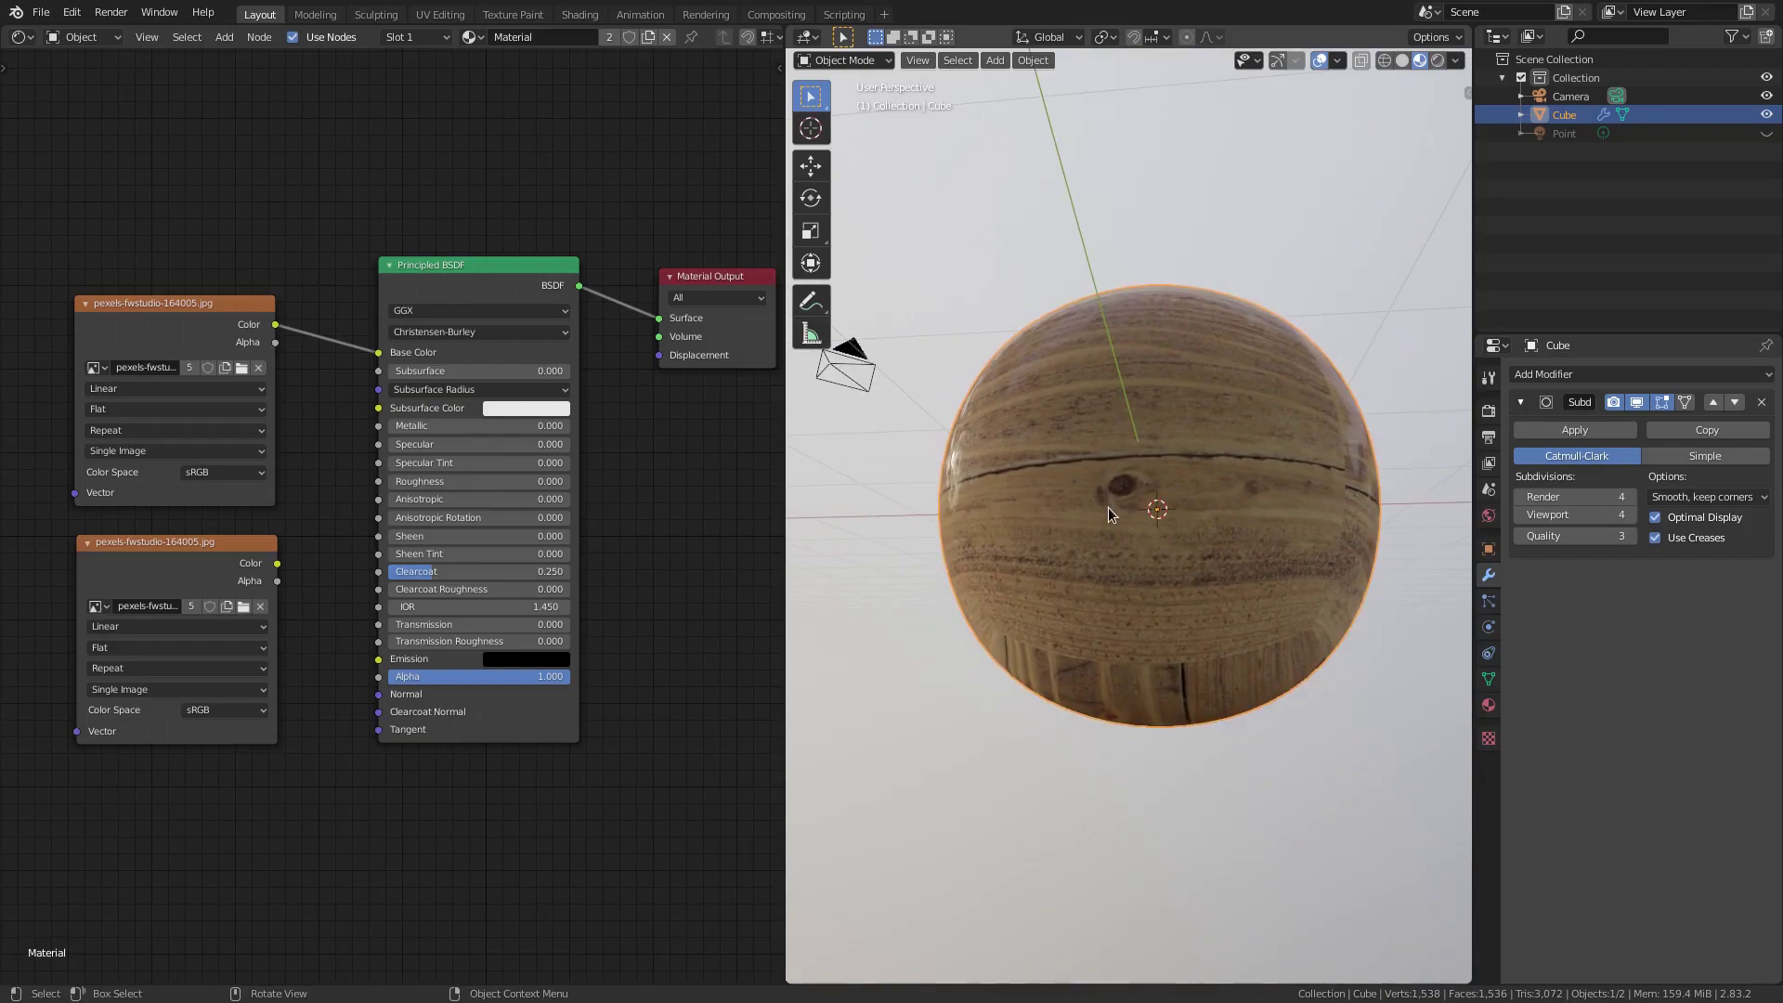
pyautogui.scroll(4, 1051, 460)
pyautogui.scroll(-2, 1083, 464)
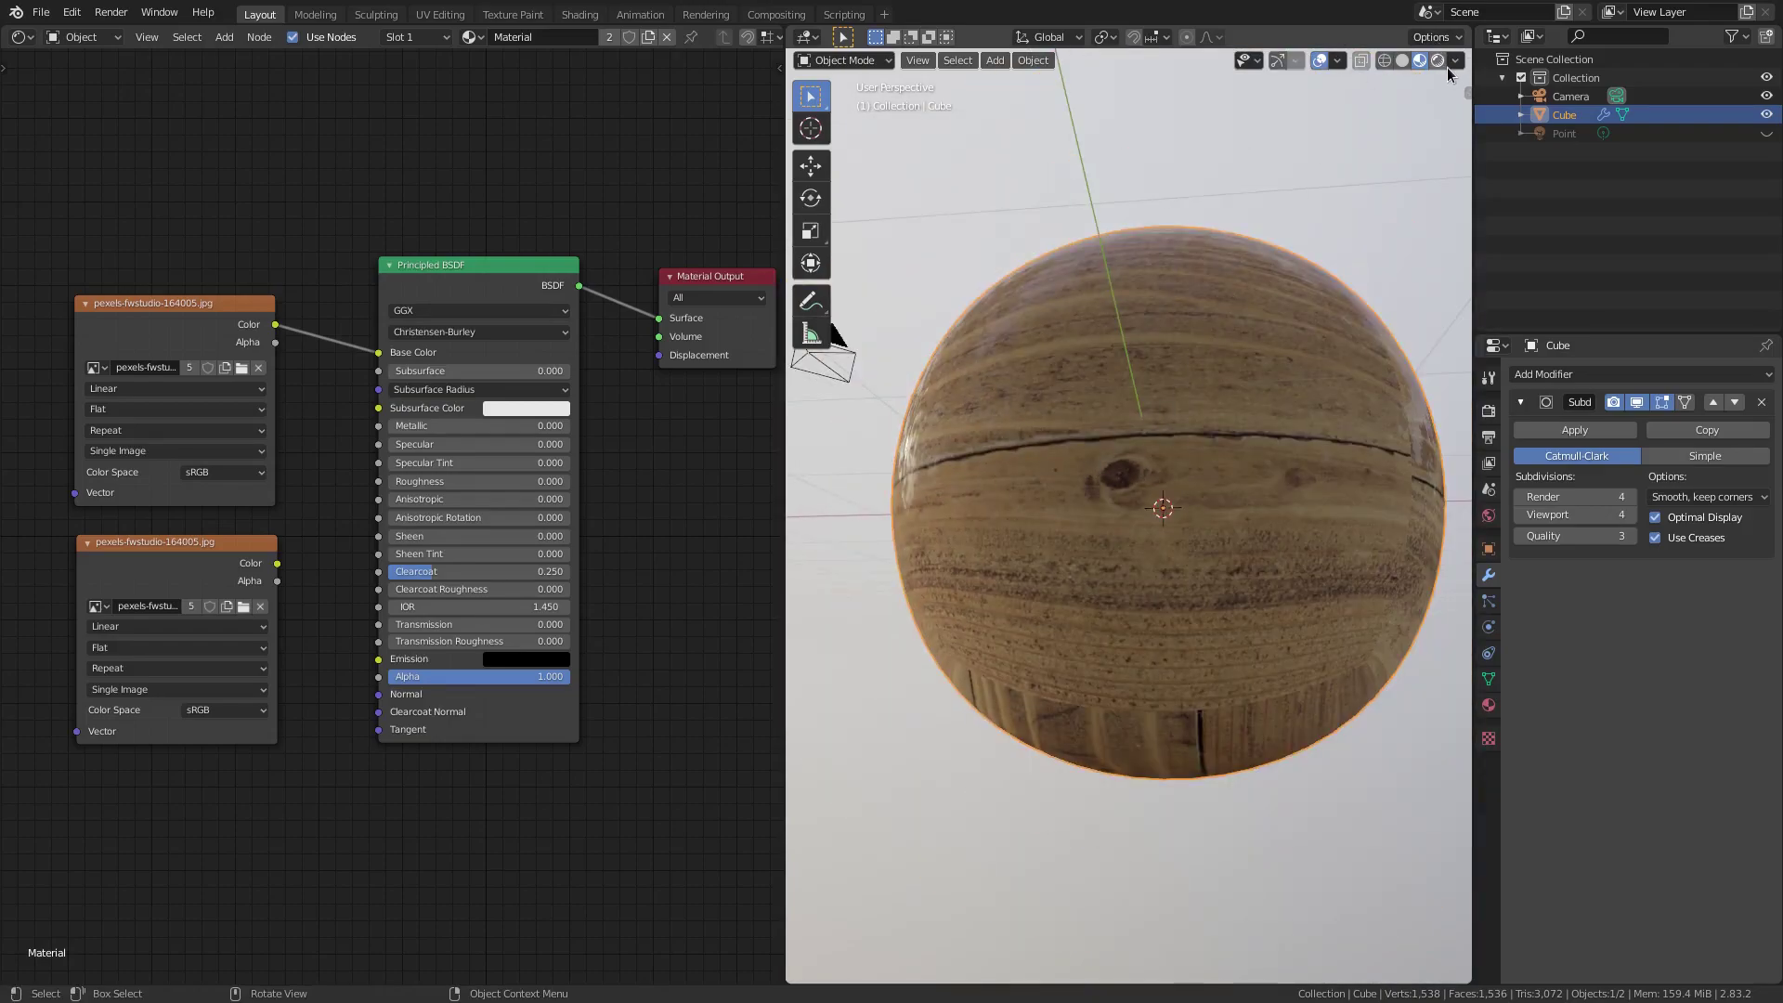
pyautogui.click(1319, 60)
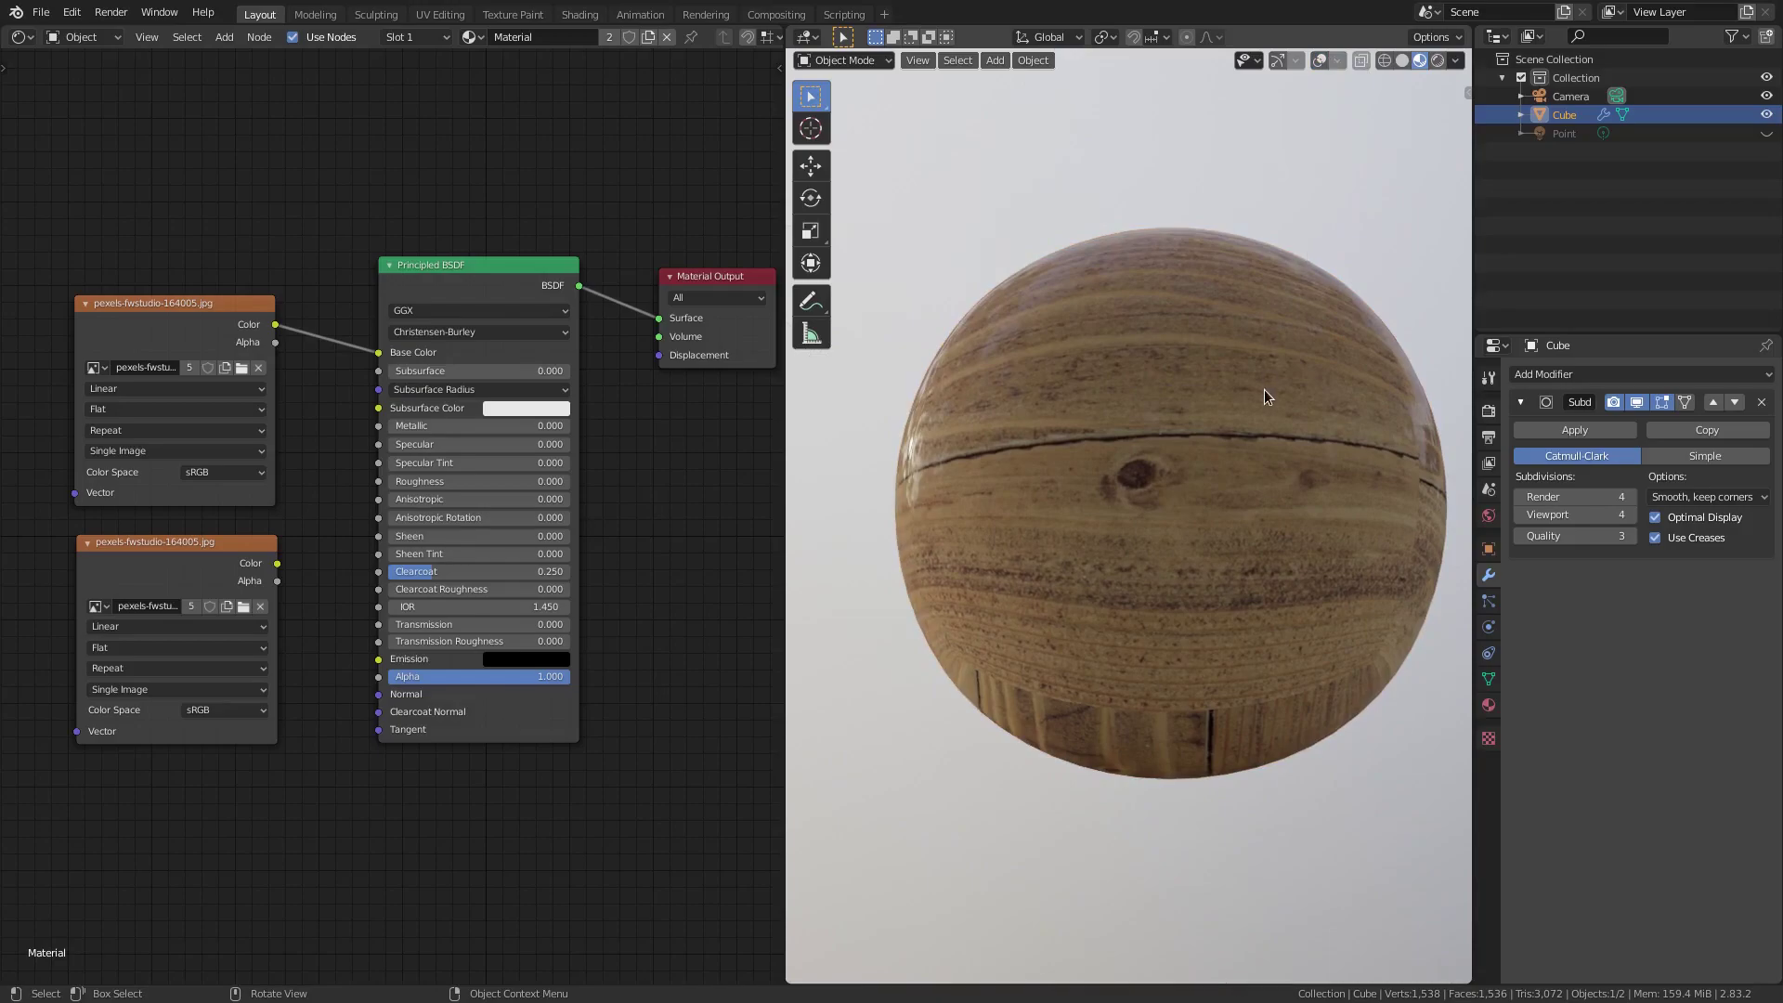
# - Rotate the viewport HDRI lighting to 30.9° in the Viewport Shading settings
pyautogui.moveTo(1262, 388); pyautogui.dragTo(1228, 399, button='middle')
pyautogui.click(1455, 60)
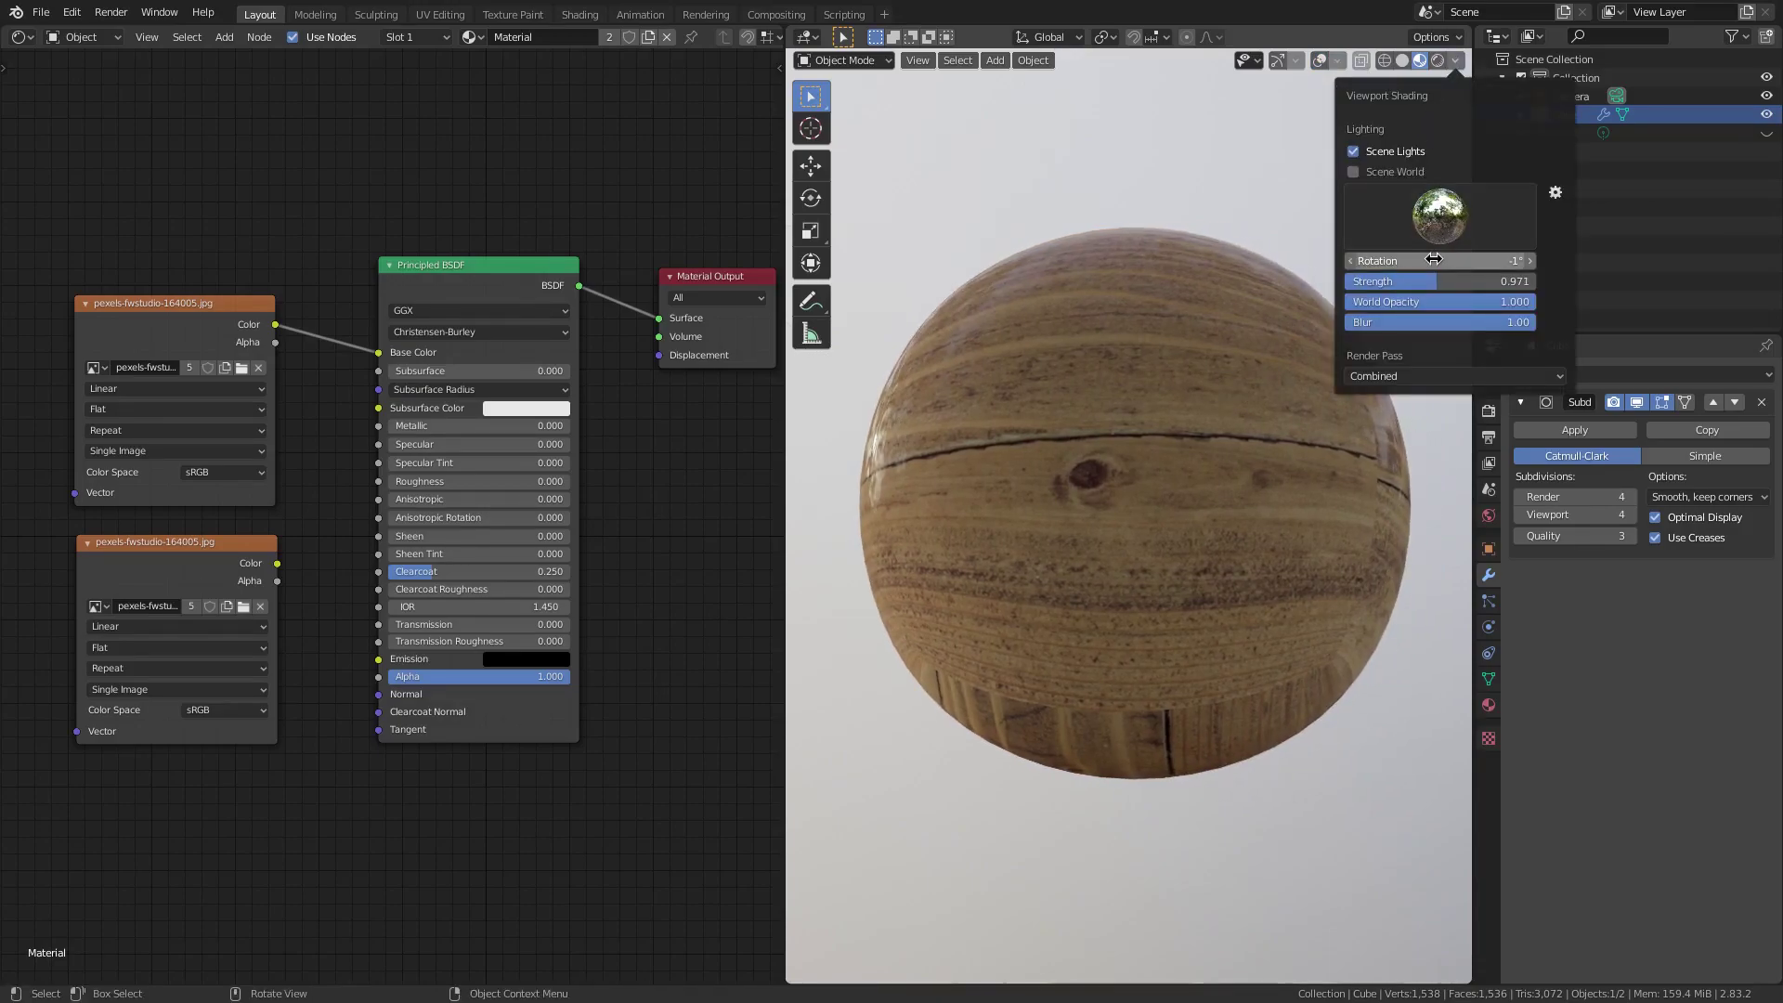
pyautogui.moveTo(1440, 261)
pyautogui.mouseDown()
pyautogui.moveTo(1372, 261)
pyautogui.moveTo(1594, 261)
pyautogui.moveTo(1462, 261)
pyautogui.moveTo(1546, 261)
pyautogui.mouseUp()
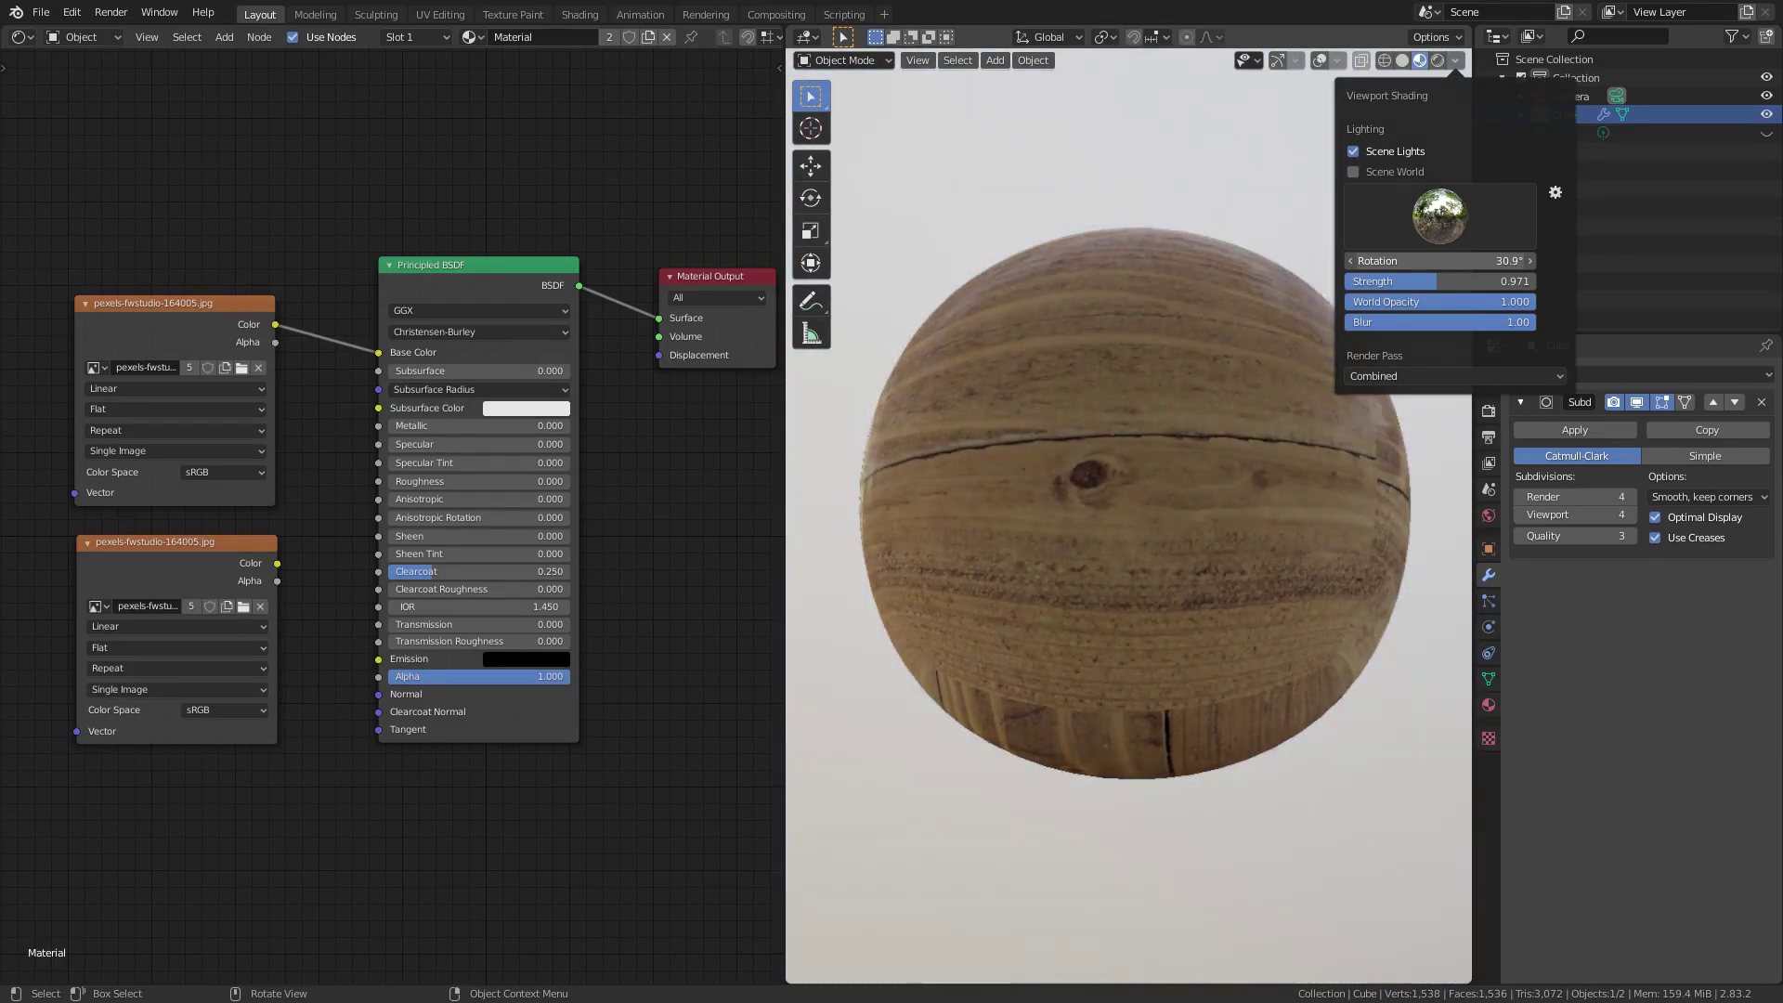
# - Replace the lower image node with a duplicate of the top wood image node
pyautogui.click(165, 415)
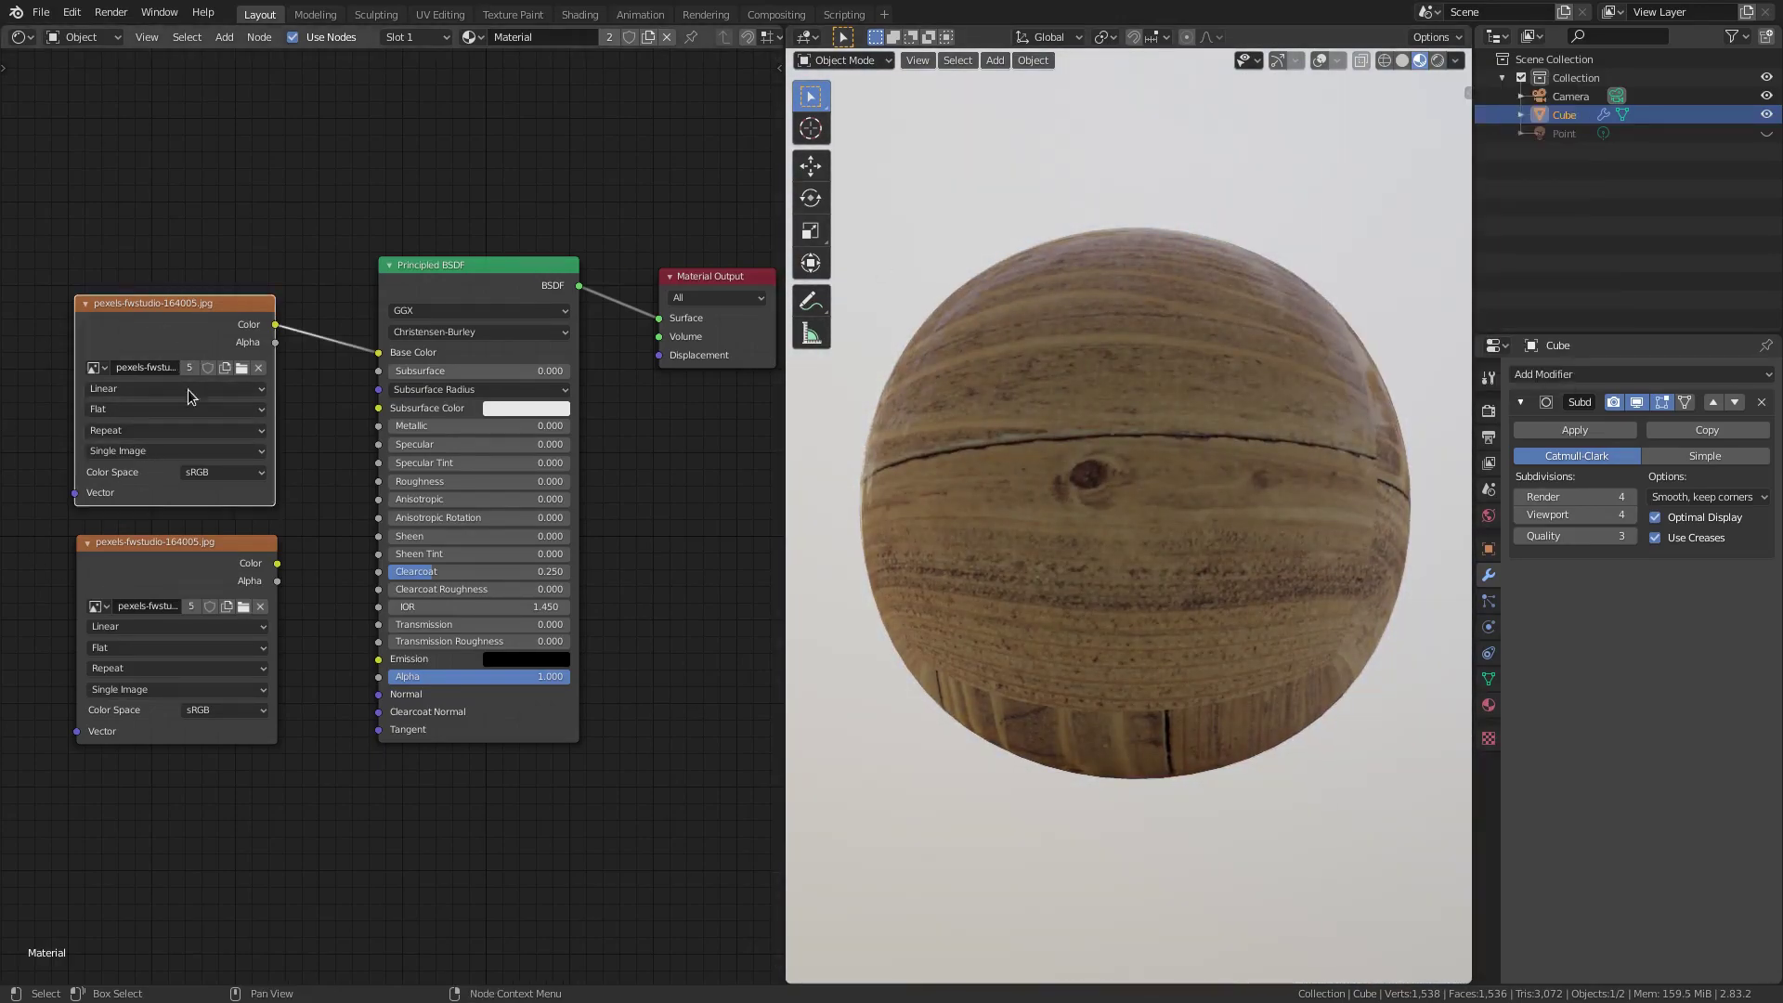
pyautogui.click(192, 572)
pyautogui.press('x')
pyautogui.moveTo(190, 304); pyautogui.dragTo(247, 254, button='middle')
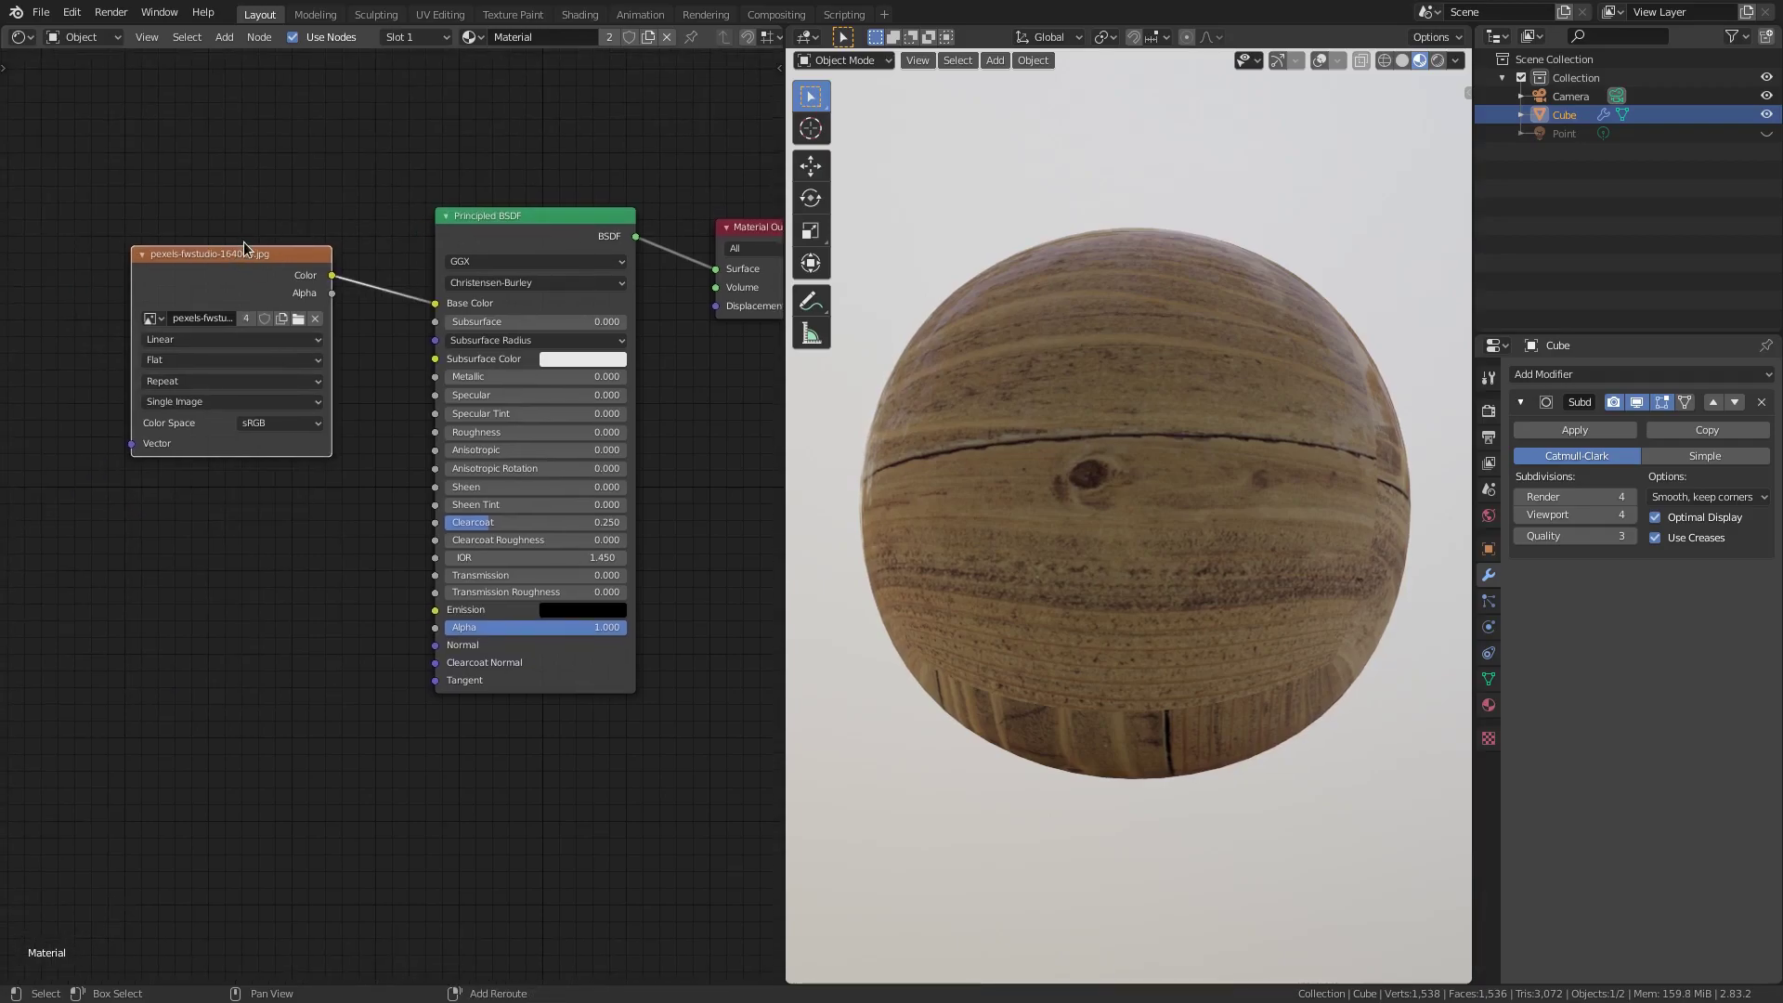
pyautogui.hotkey('shift', 'd')
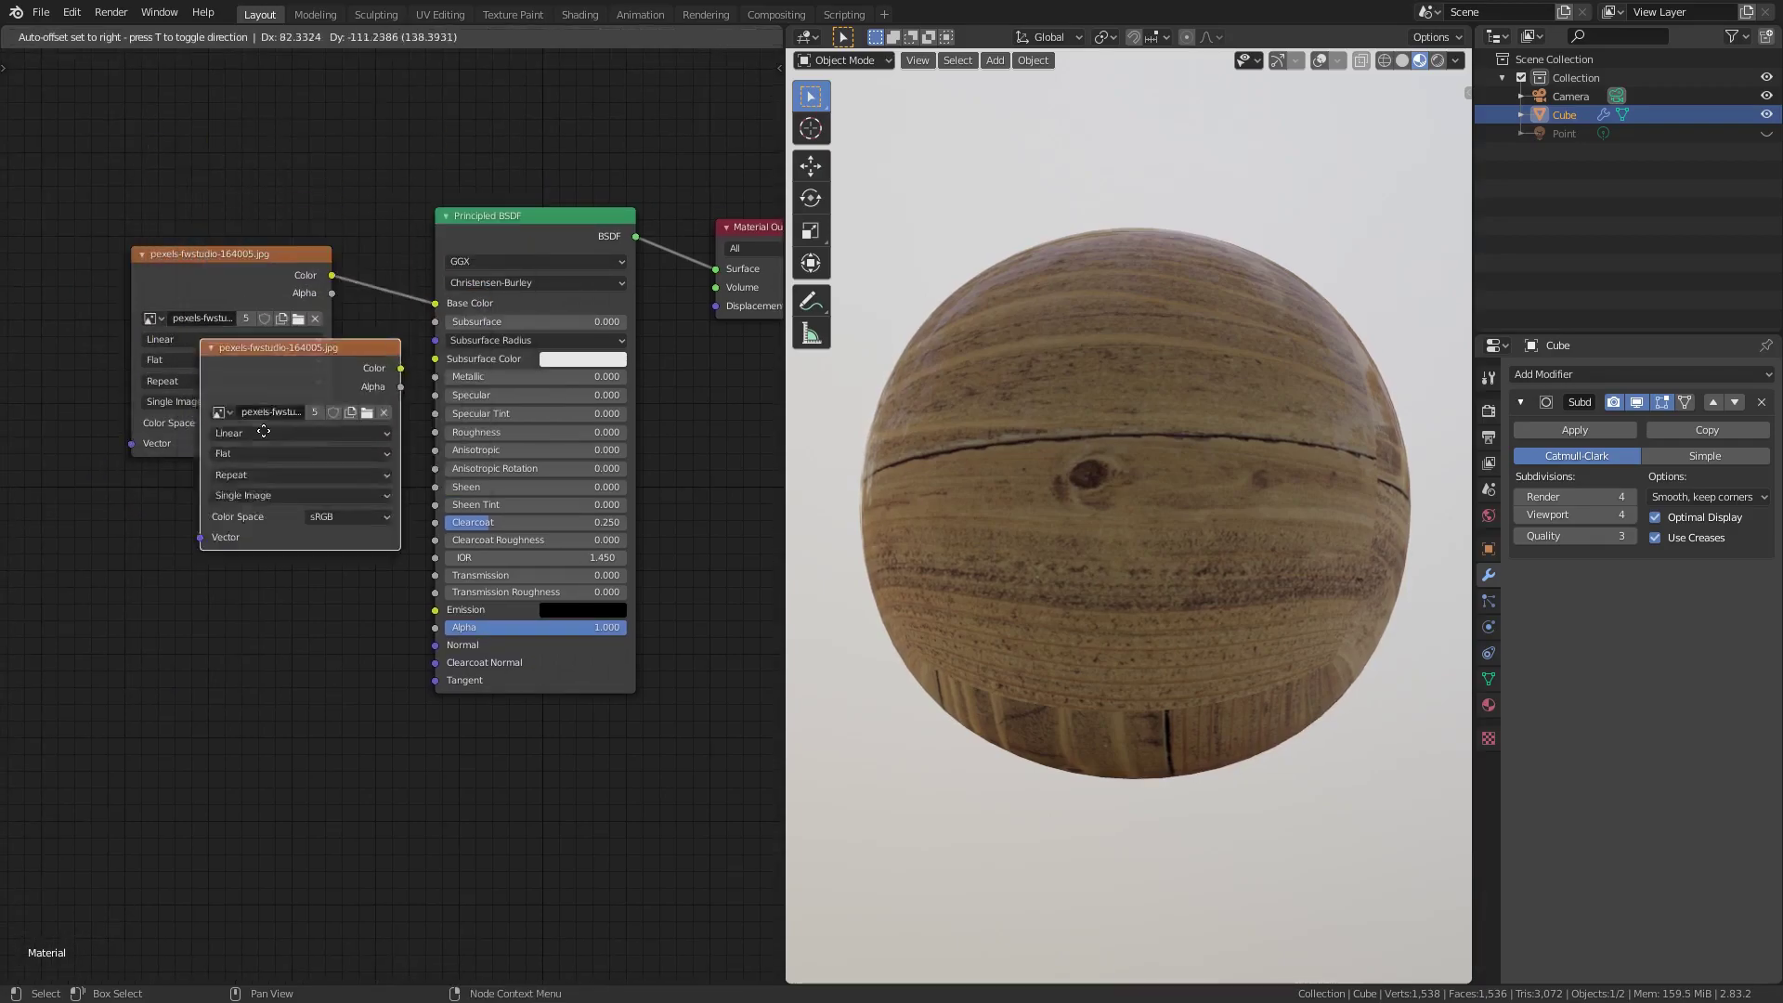
pyautogui.click(245, 481)
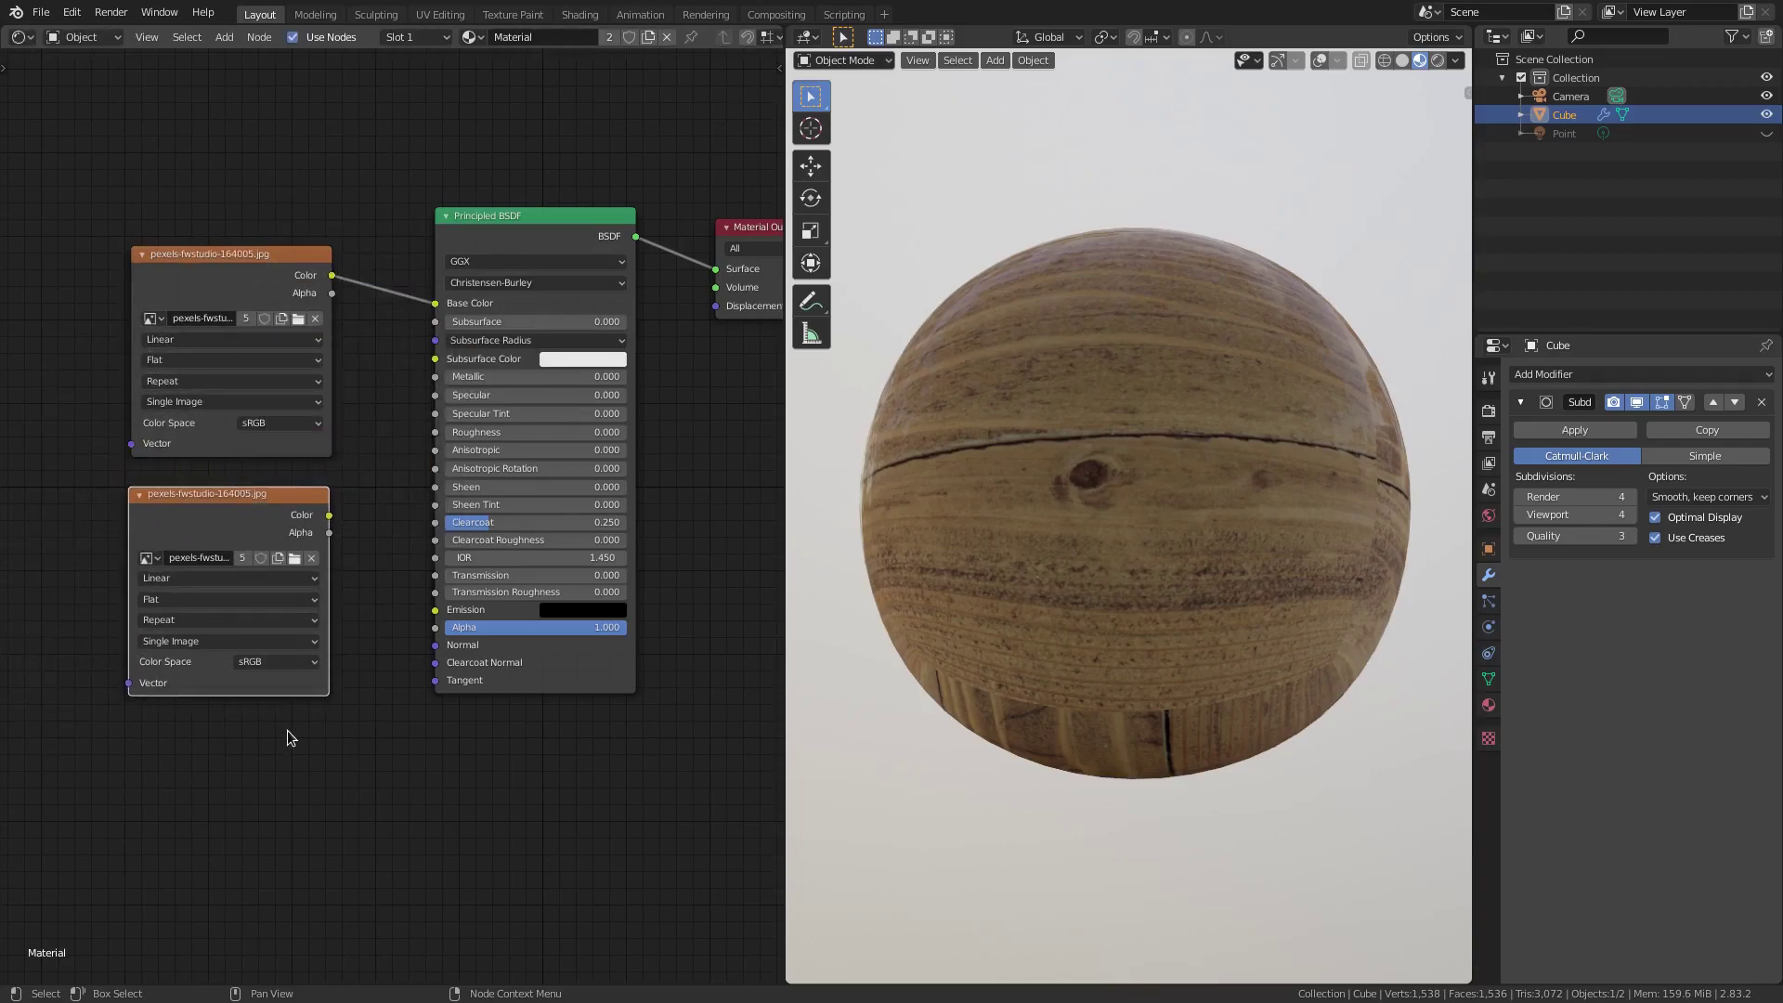
# - Link the duplicate's Color to the BSDF's Normal and Clearcoat Normal inputs
pyautogui.moveTo(329, 516); pyautogui.dragTo(440, 647)
pyautogui.moveTo(329, 516); pyautogui.dragTo(346, 548)
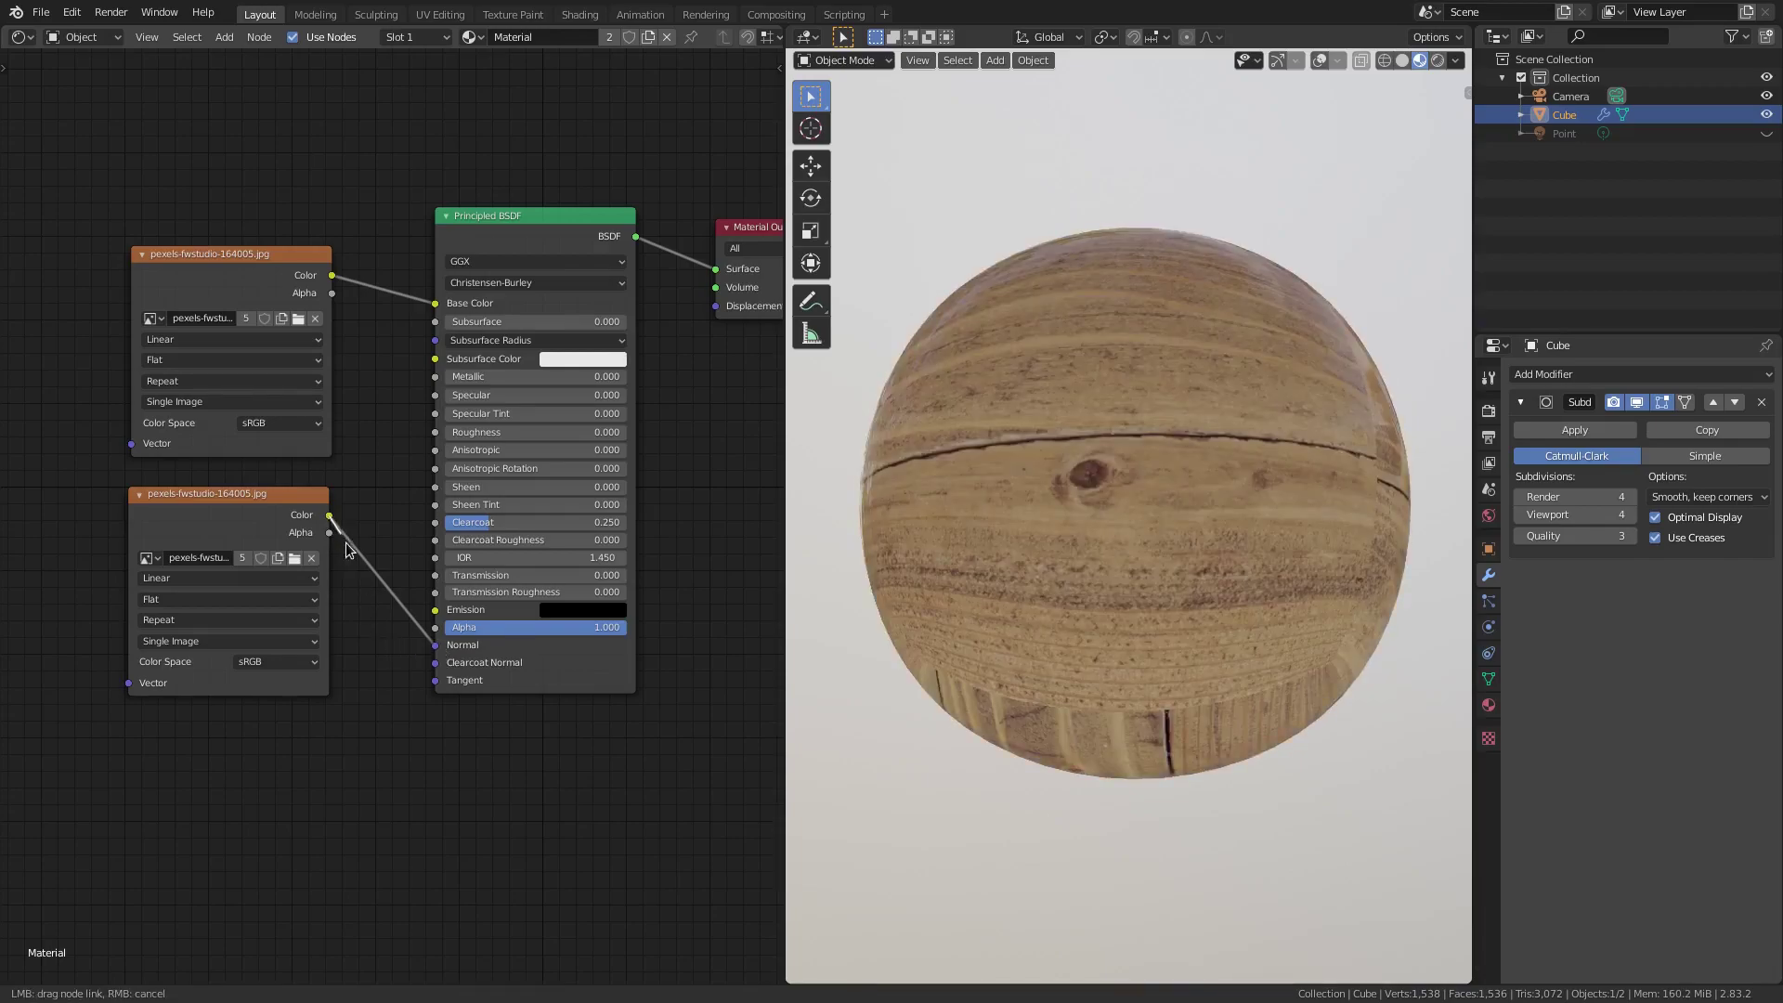
pyautogui.moveTo(429, 651); pyautogui.dragTo(435, 662)
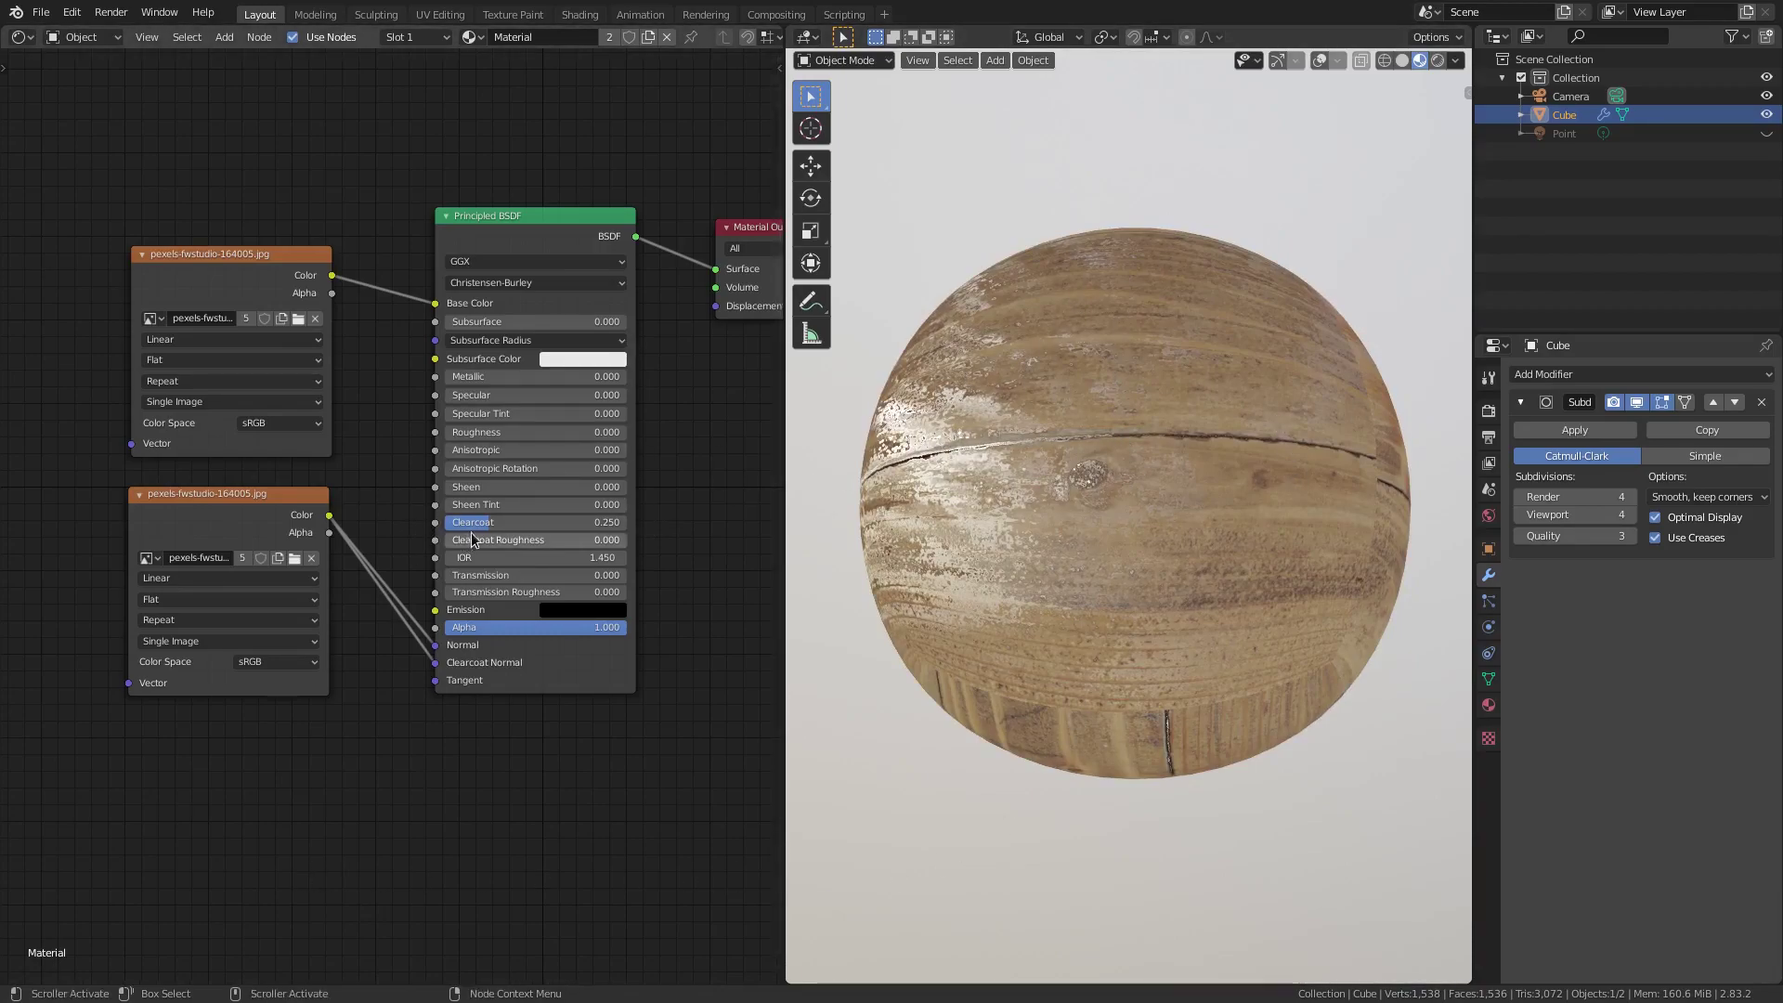
# - Set Clearcoat to 0.070
pyautogui.moveTo(472, 523); pyautogui.dragTo(439, 523)
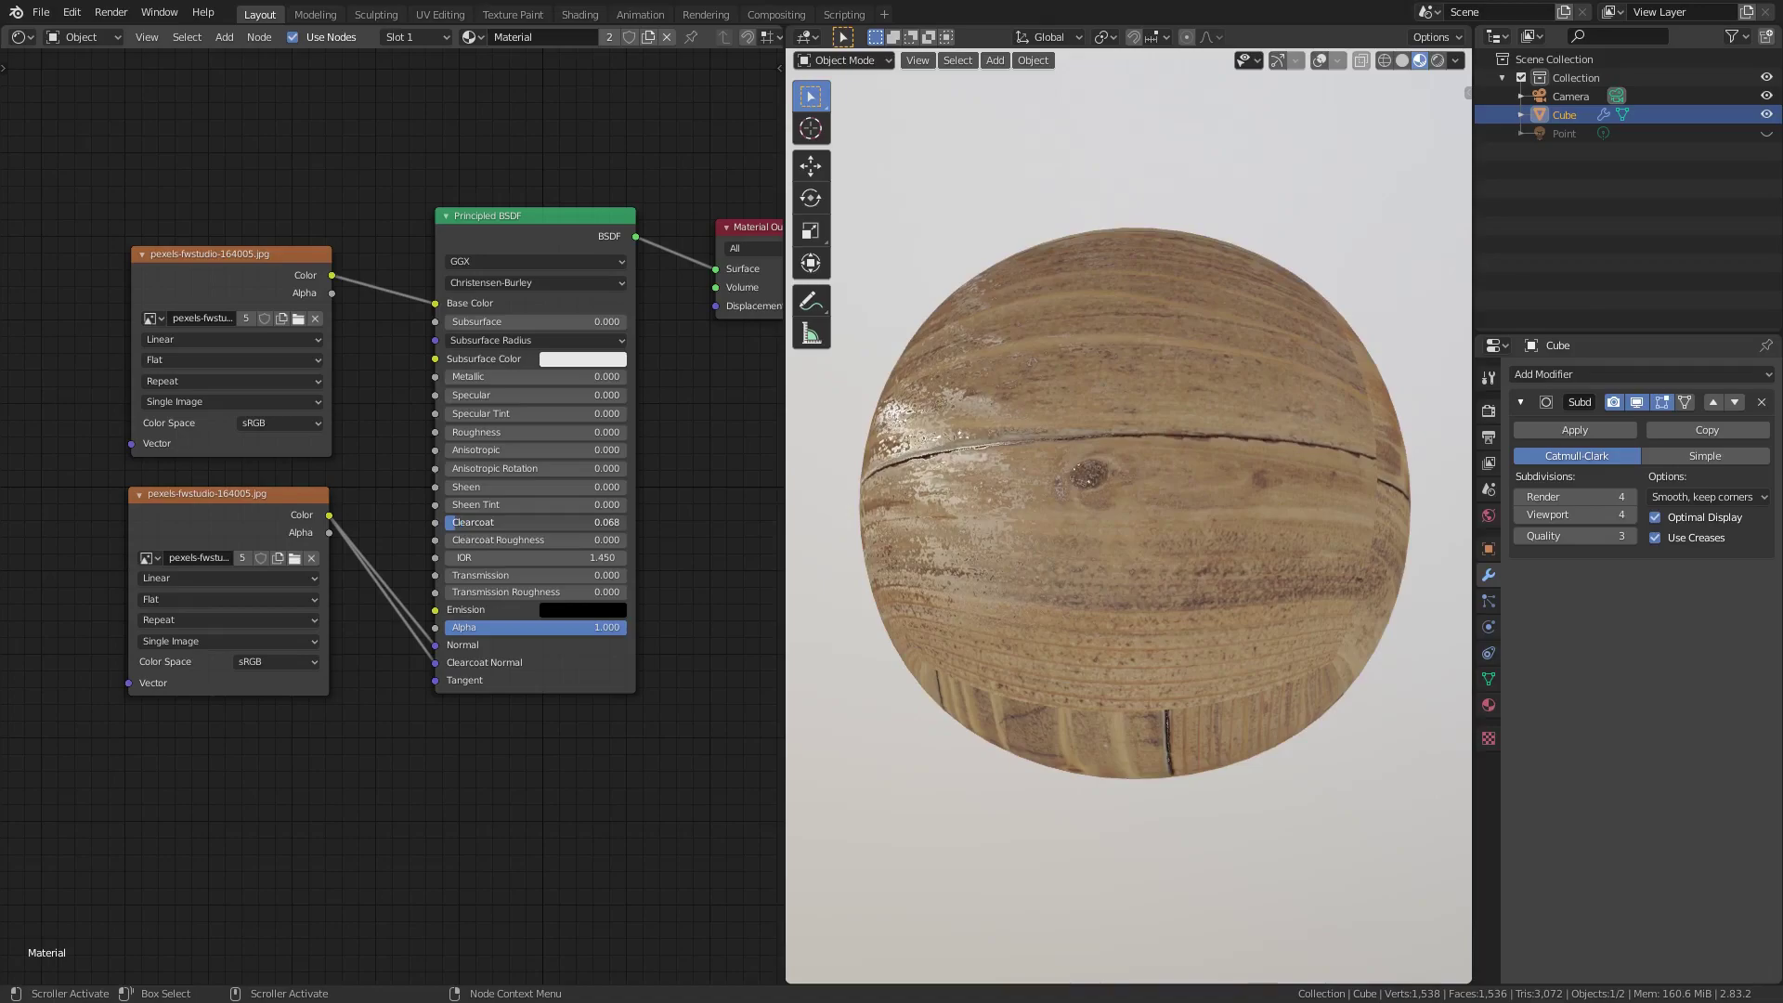
pyautogui.click(520, 526)
pyautogui.write('0.07')
pyautogui.press('Return')
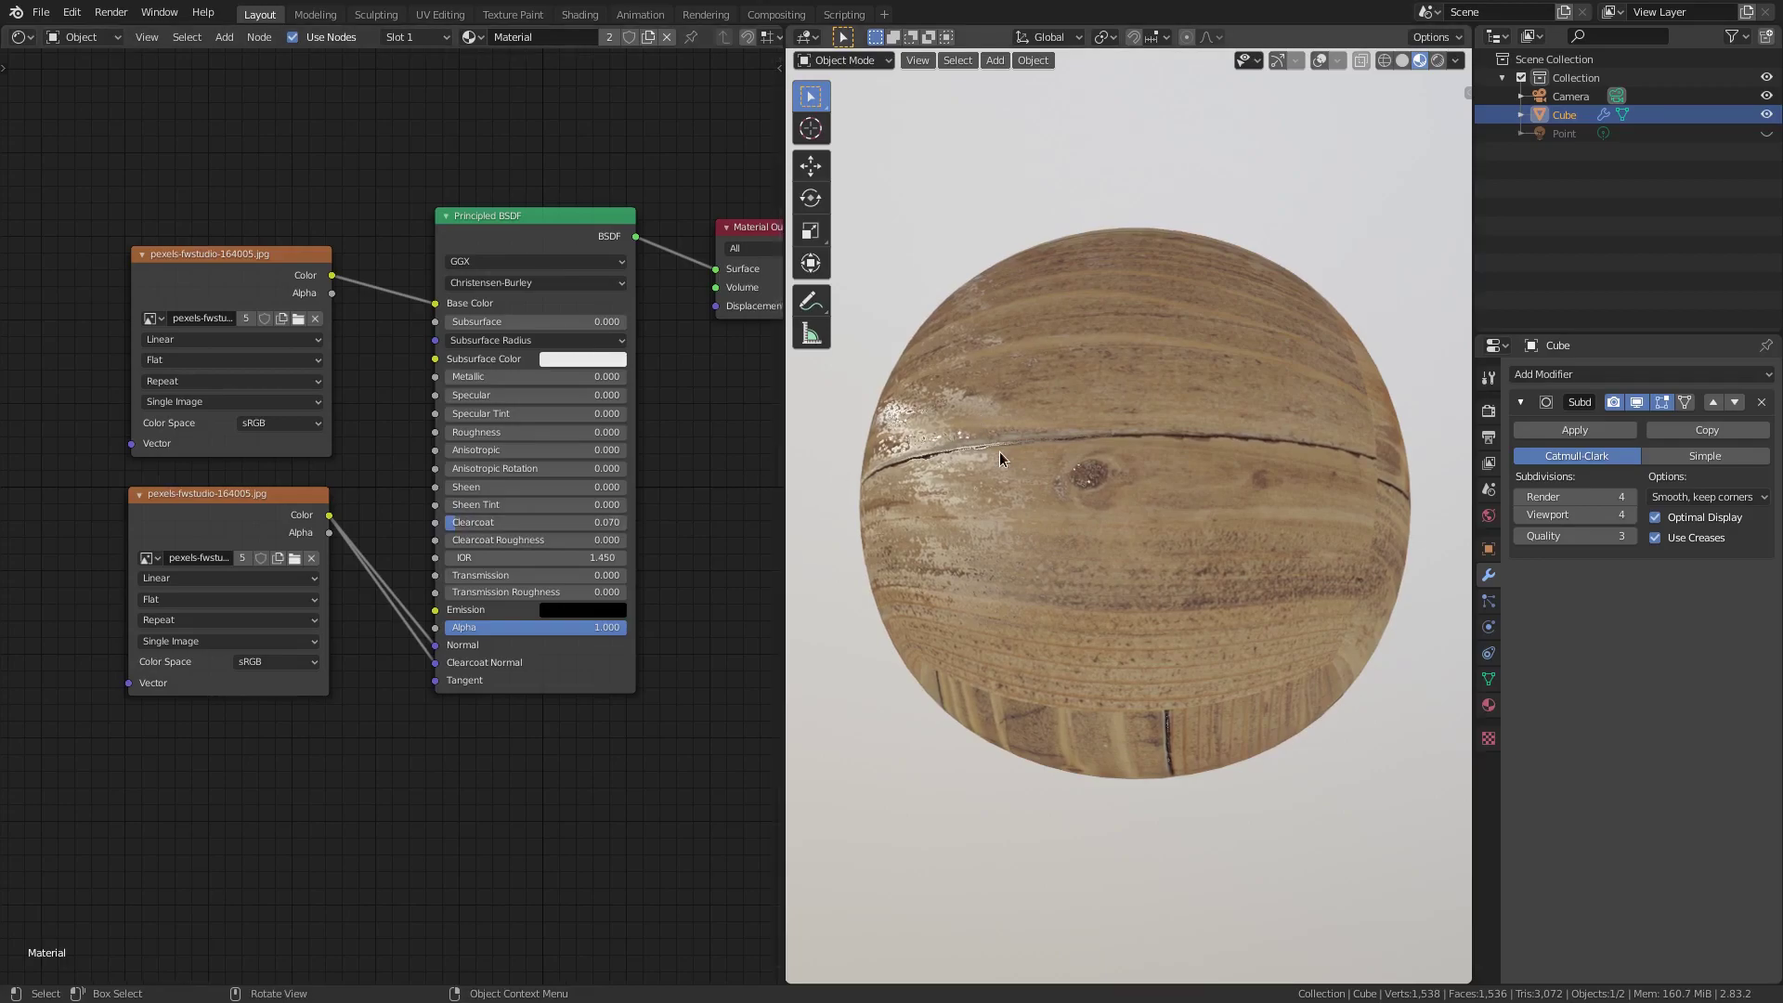
# - Rotate the HDRI lighting slightly and orbit to inspect the sphere's reflections
pyautogui.click(1454, 60)
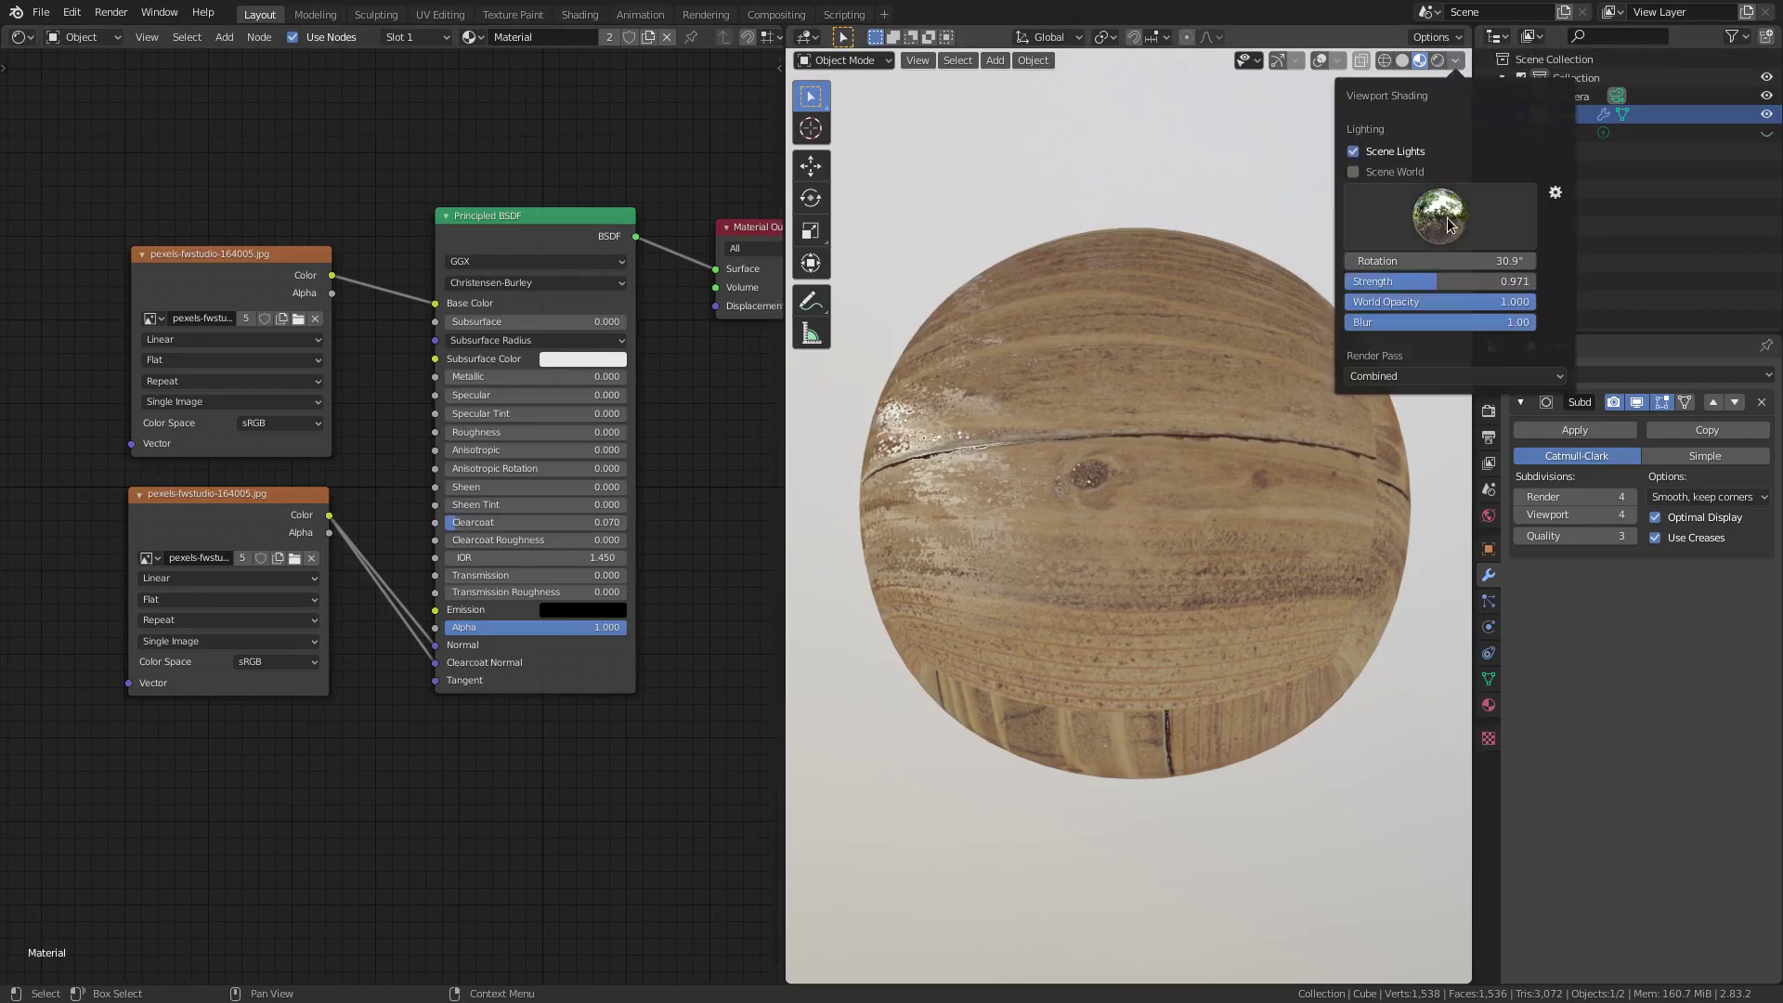
pyautogui.moveTo(1439, 260)
pyautogui.mouseDown()
pyautogui.moveTo(1467, 261)
pyautogui.moveTo(1307, 261)
pyautogui.moveTo(1420, 261)
pyautogui.moveTo(1402, 261)
pyautogui.mouseUp()
pyautogui.moveTo(1257, 459); pyautogui.dragTo(1020, 616, button='middle')
pyautogui.scroll(5, 1224, 544)
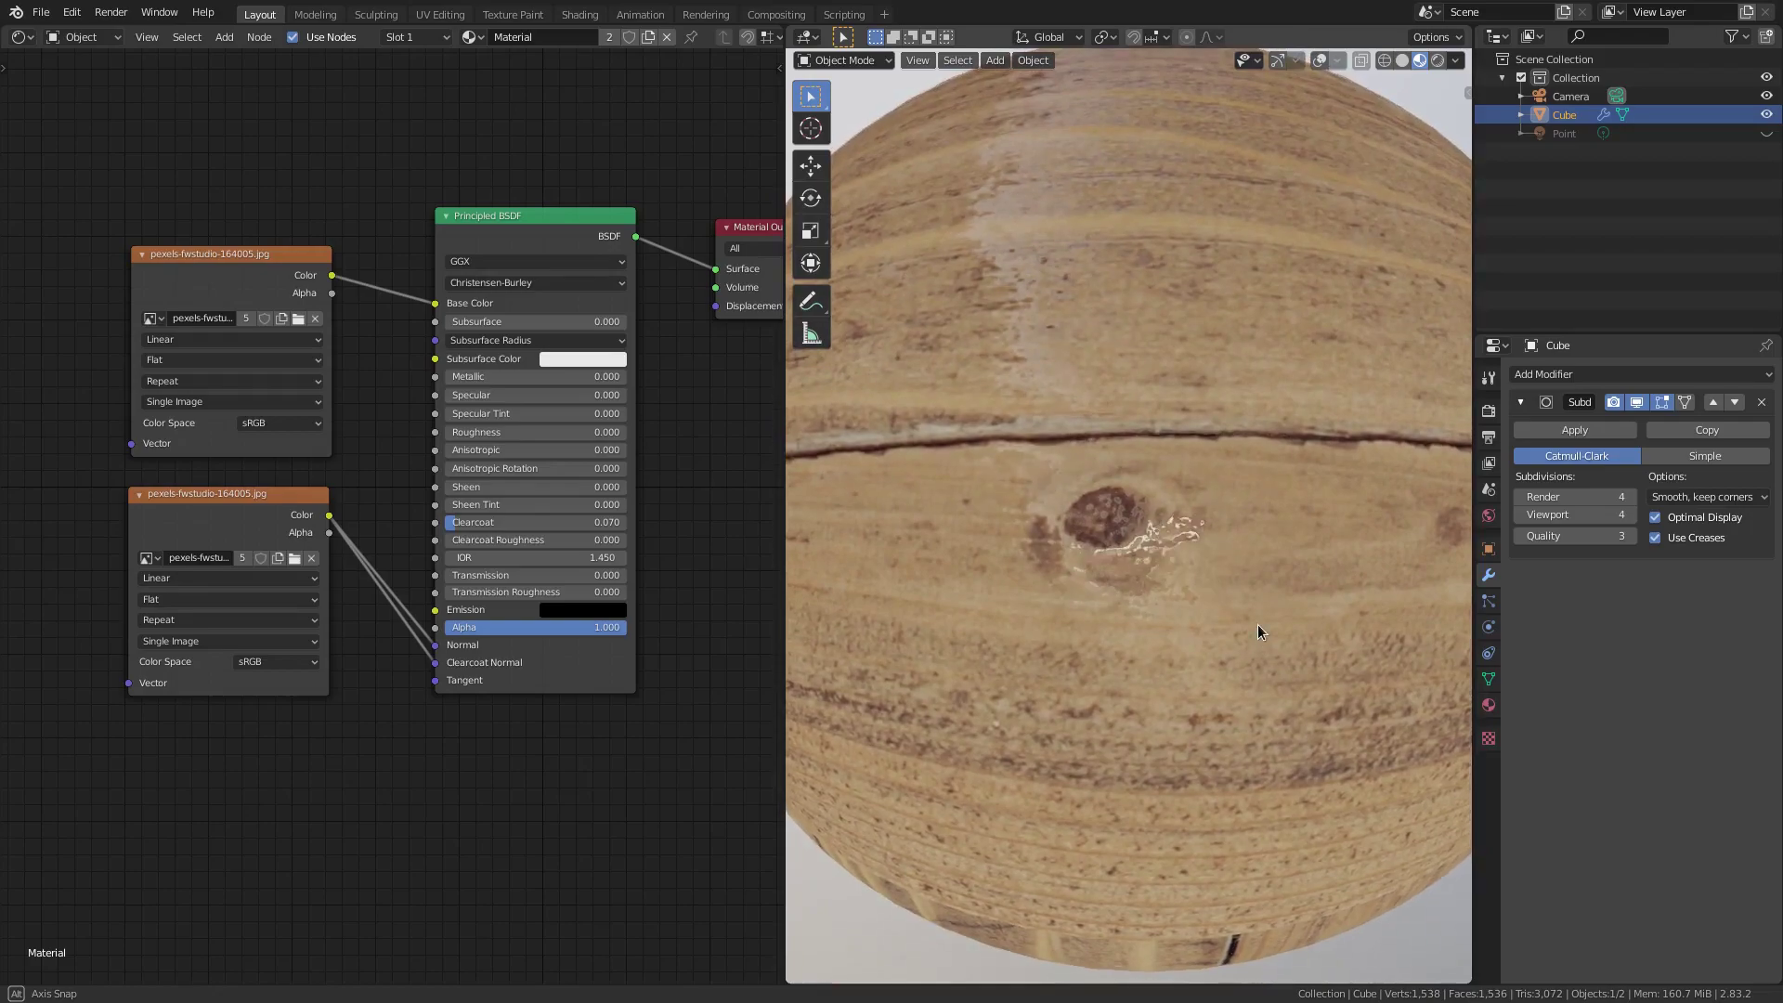
pyautogui.moveTo(1122, 510); pyautogui.dragTo(1172, 533, button='middle')
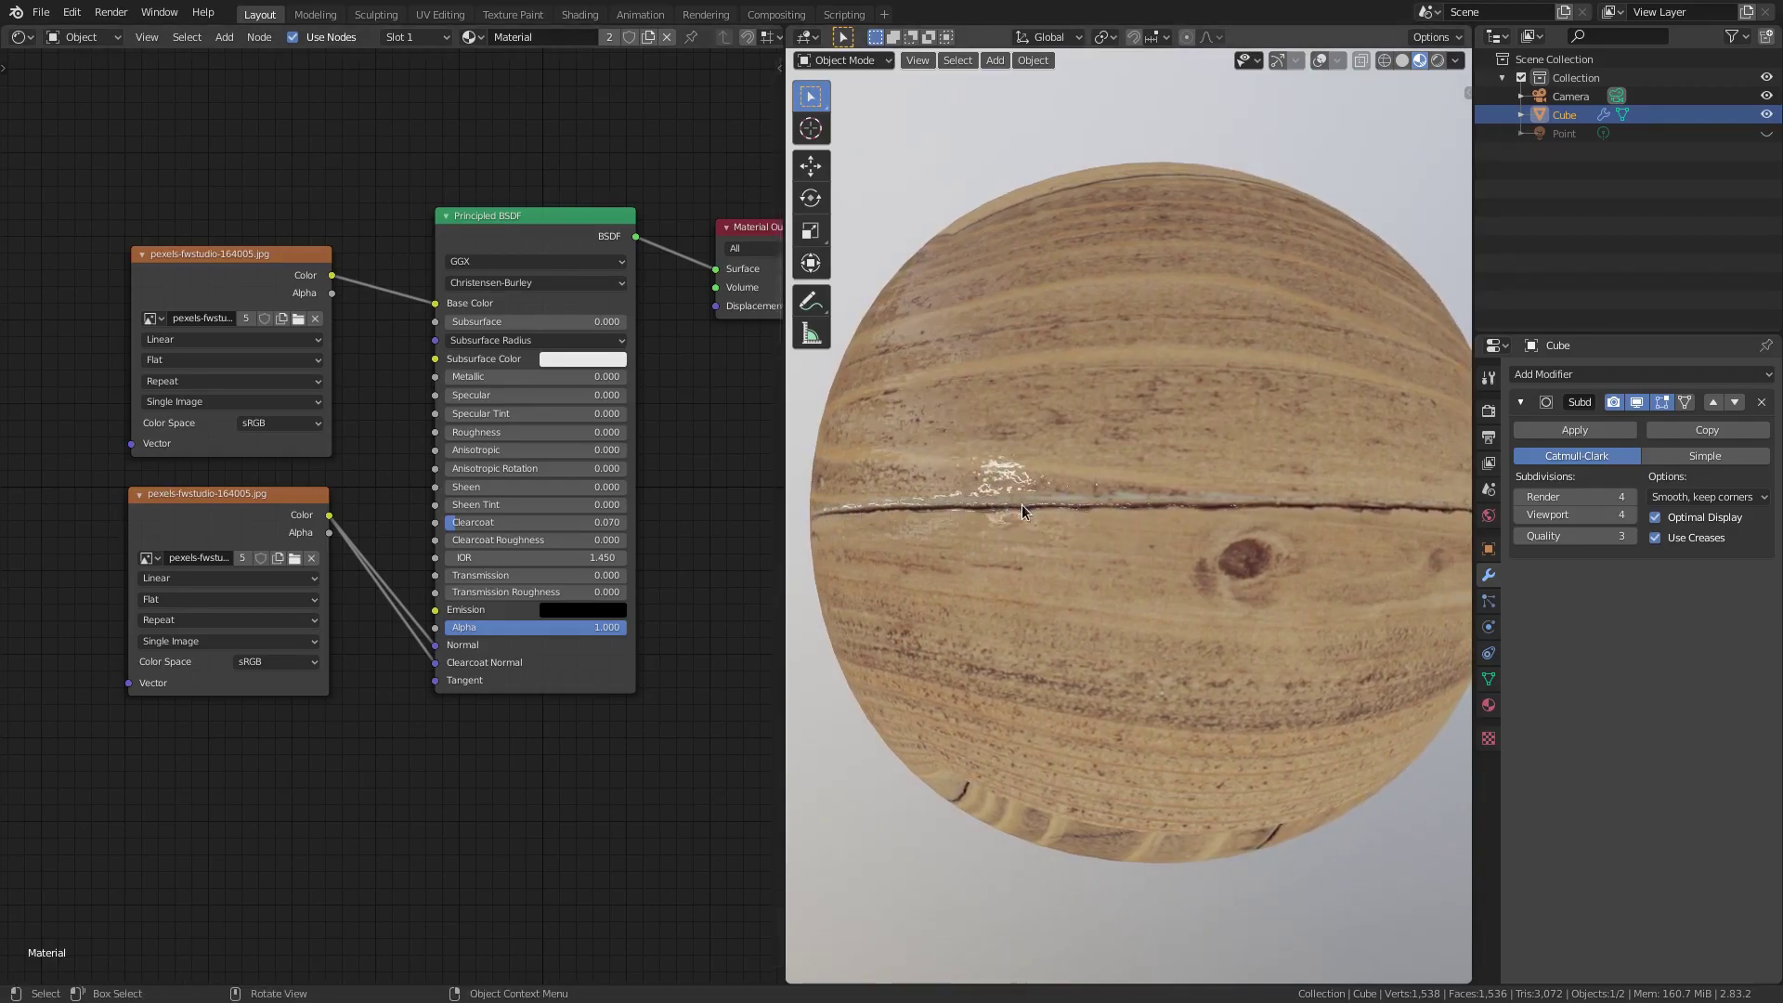
pyautogui.moveTo(1058, 505)
pyautogui.mouseDown(button='middle')
pyautogui.moveTo(1097, 532)
pyautogui.moveTo(1035, 505)
pyautogui.mouseUp(button='middle')
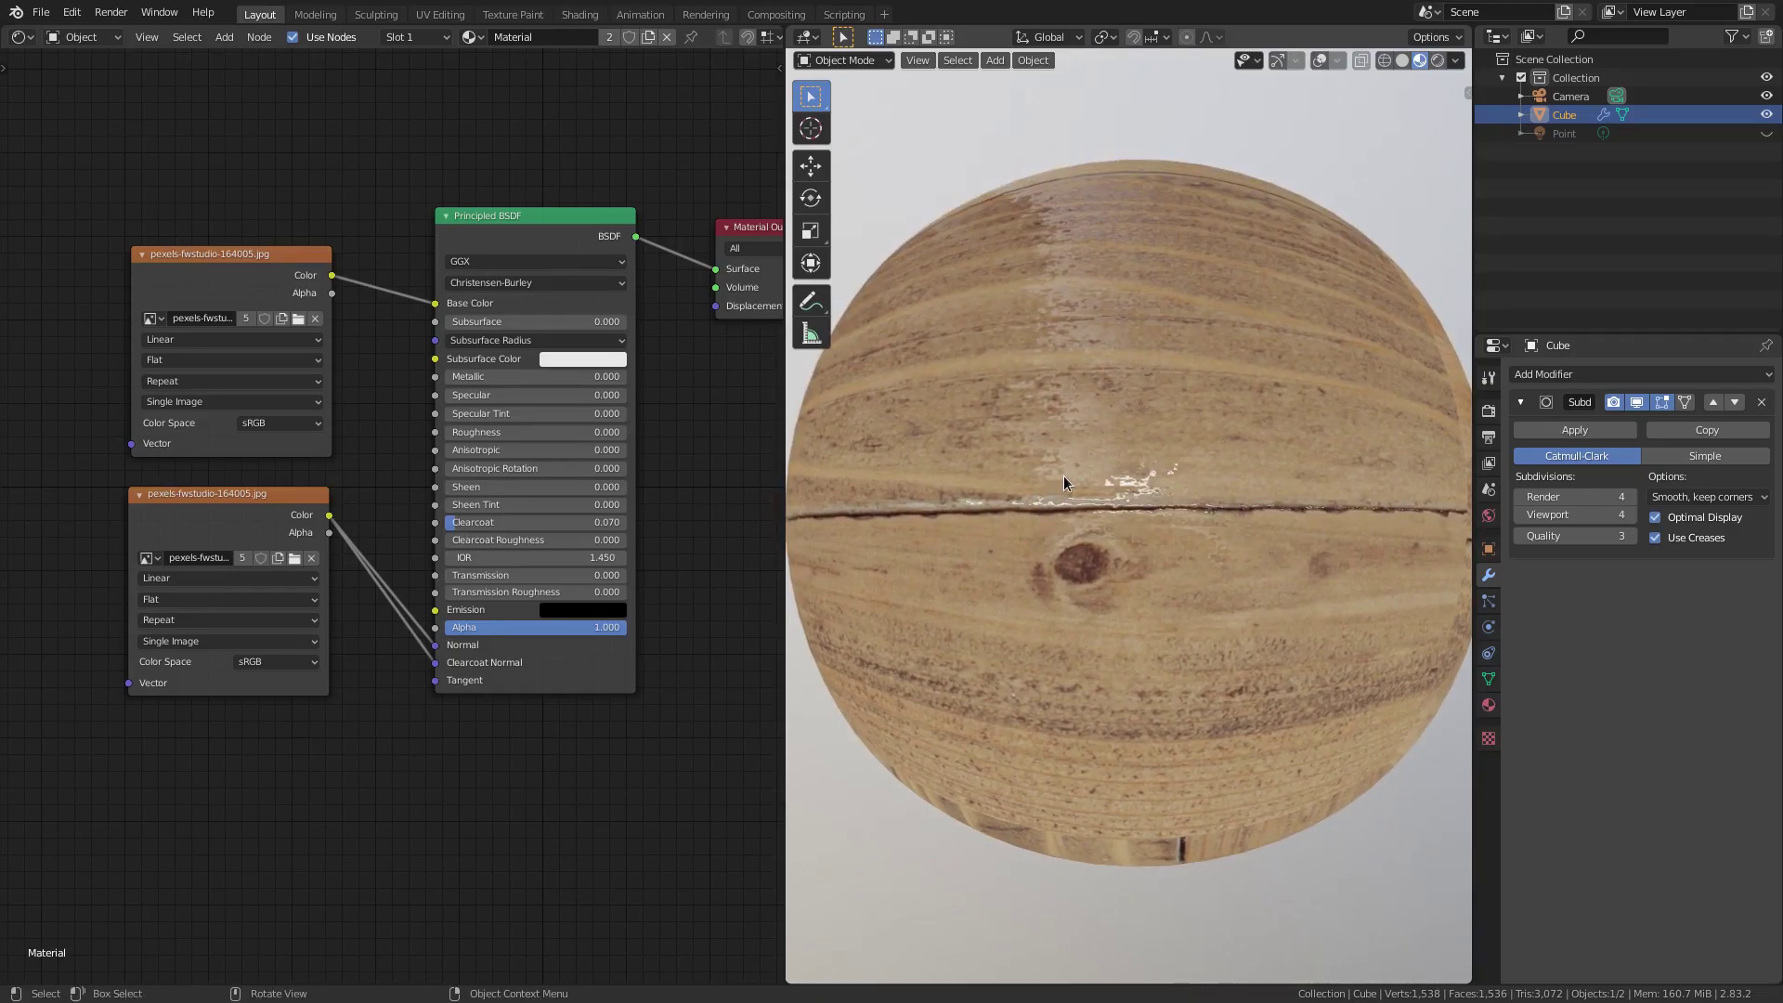
# - Adjust HDRI Rotation to about 22.6° and pan the node graph left and down
pyautogui.click(1456, 61)
pyautogui.scroll(-2, 1184, 453)
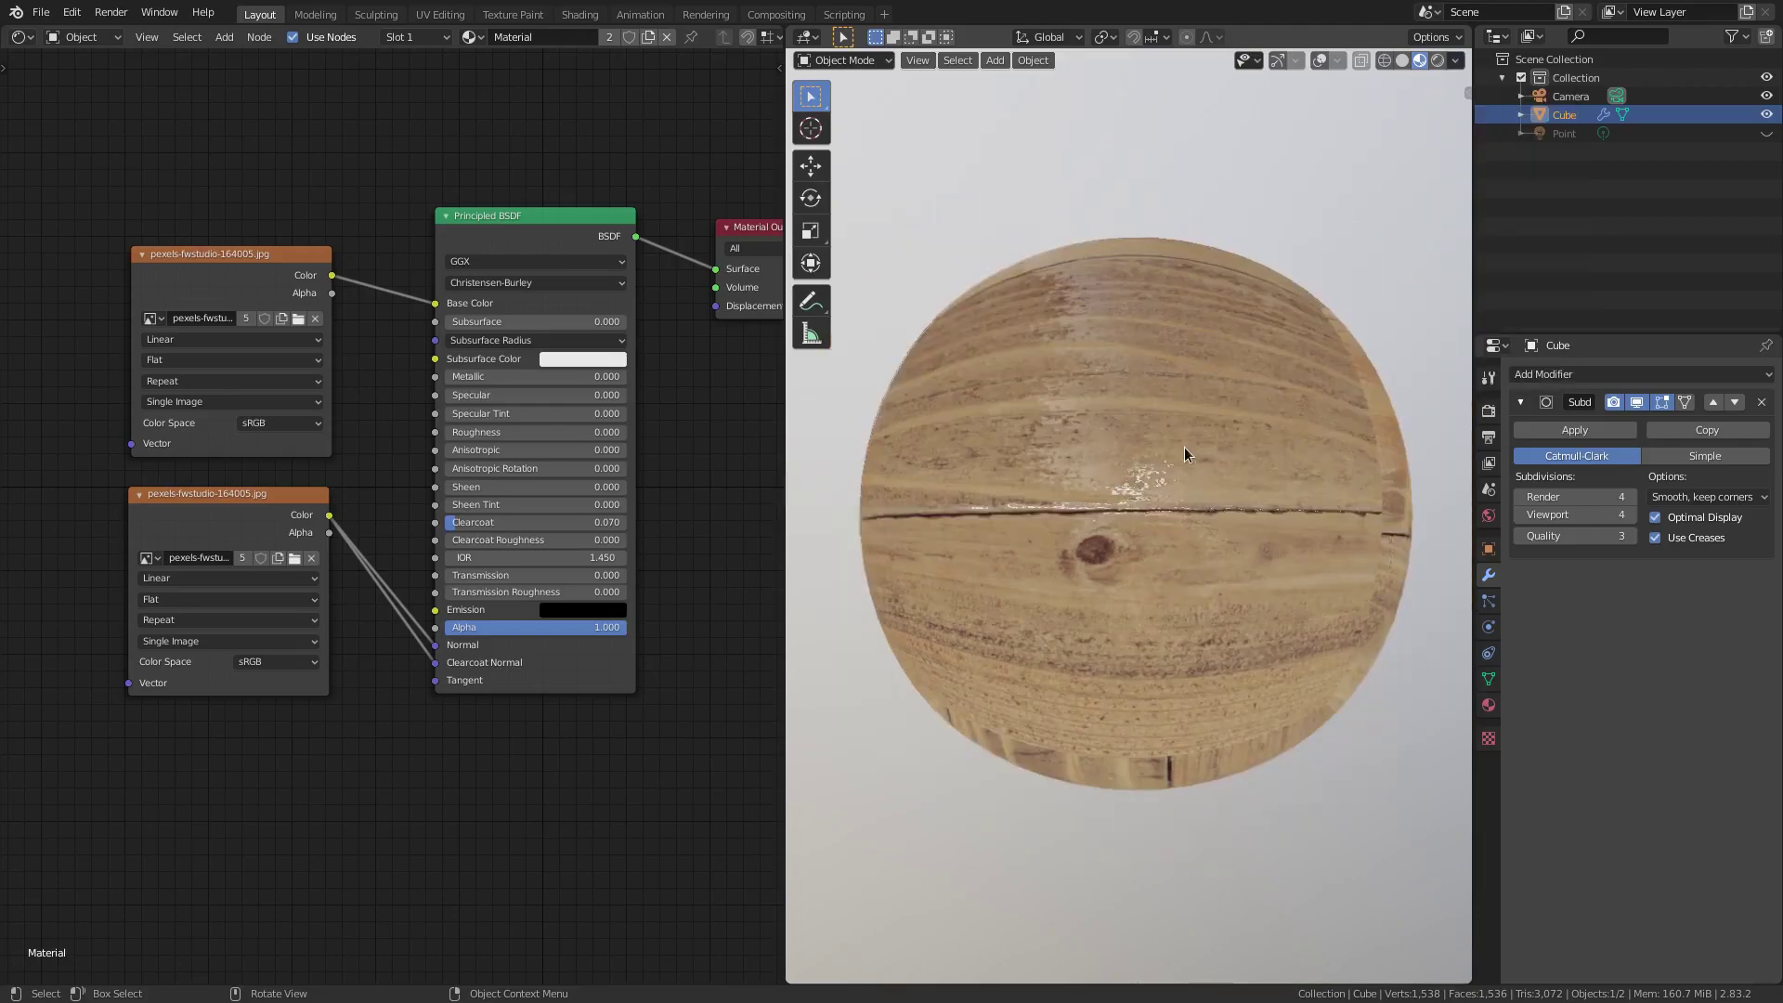
pyautogui.click(1455, 61)
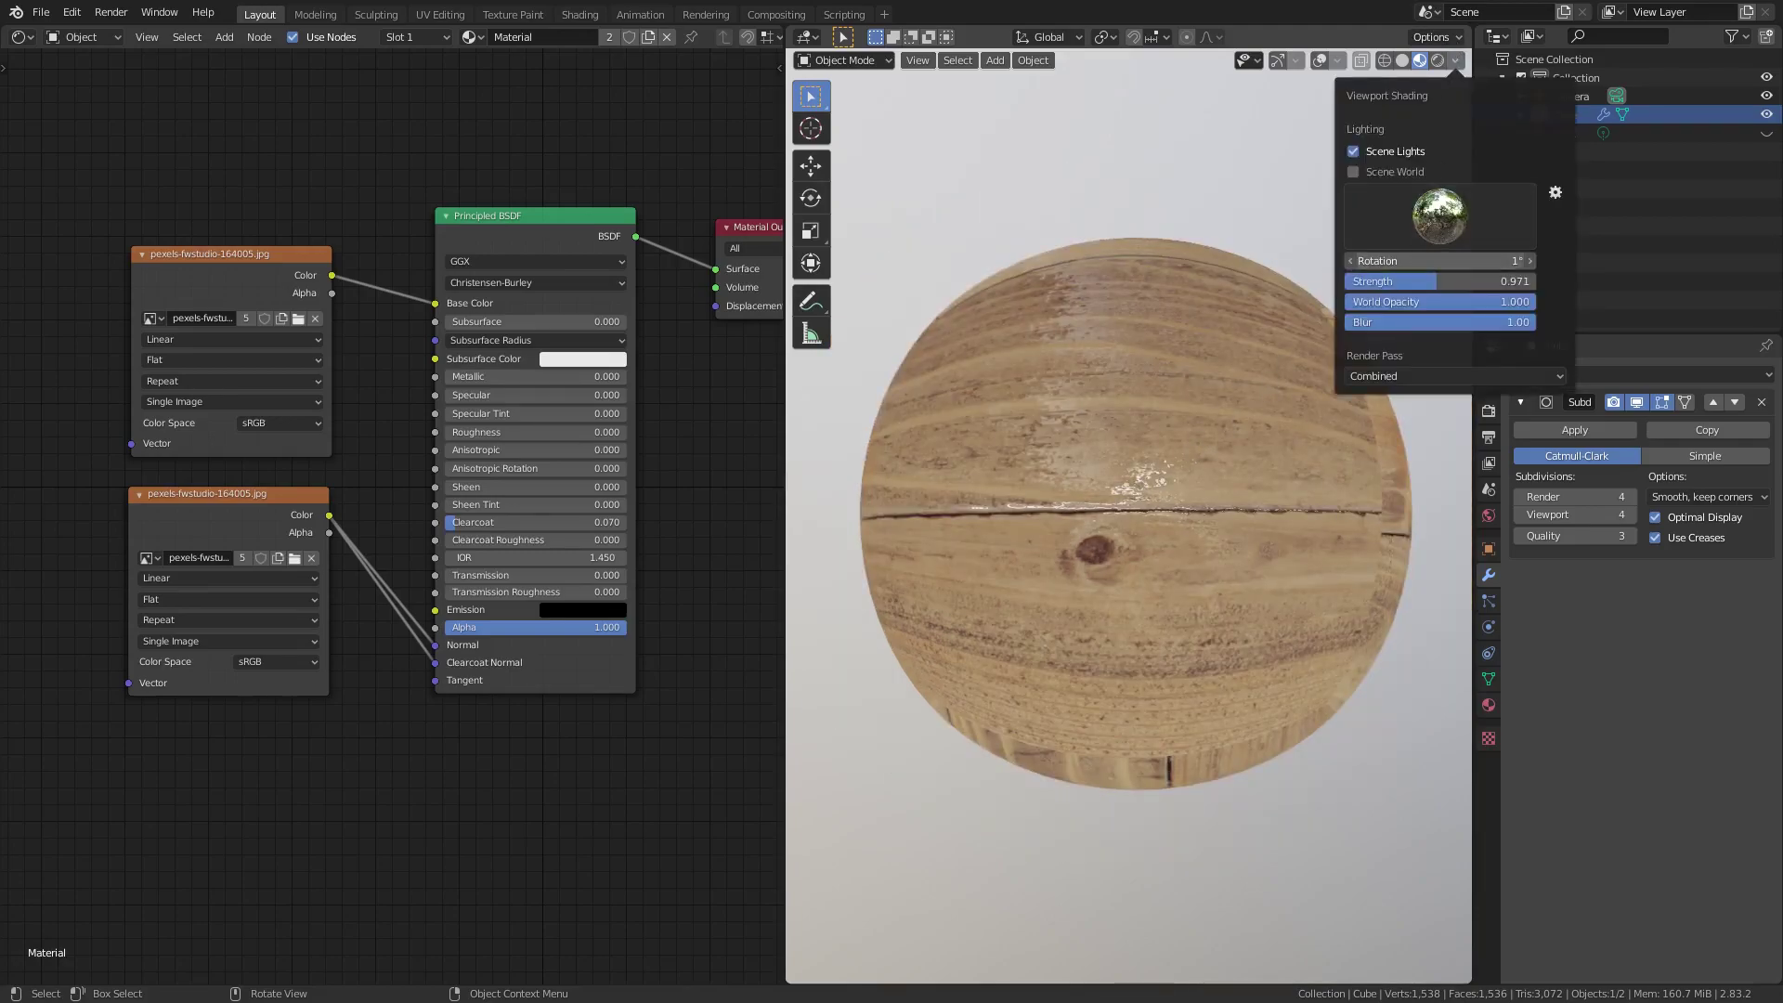
pyautogui.moveTo(1439, 261); pyautogui.dragTo(1462, 261)
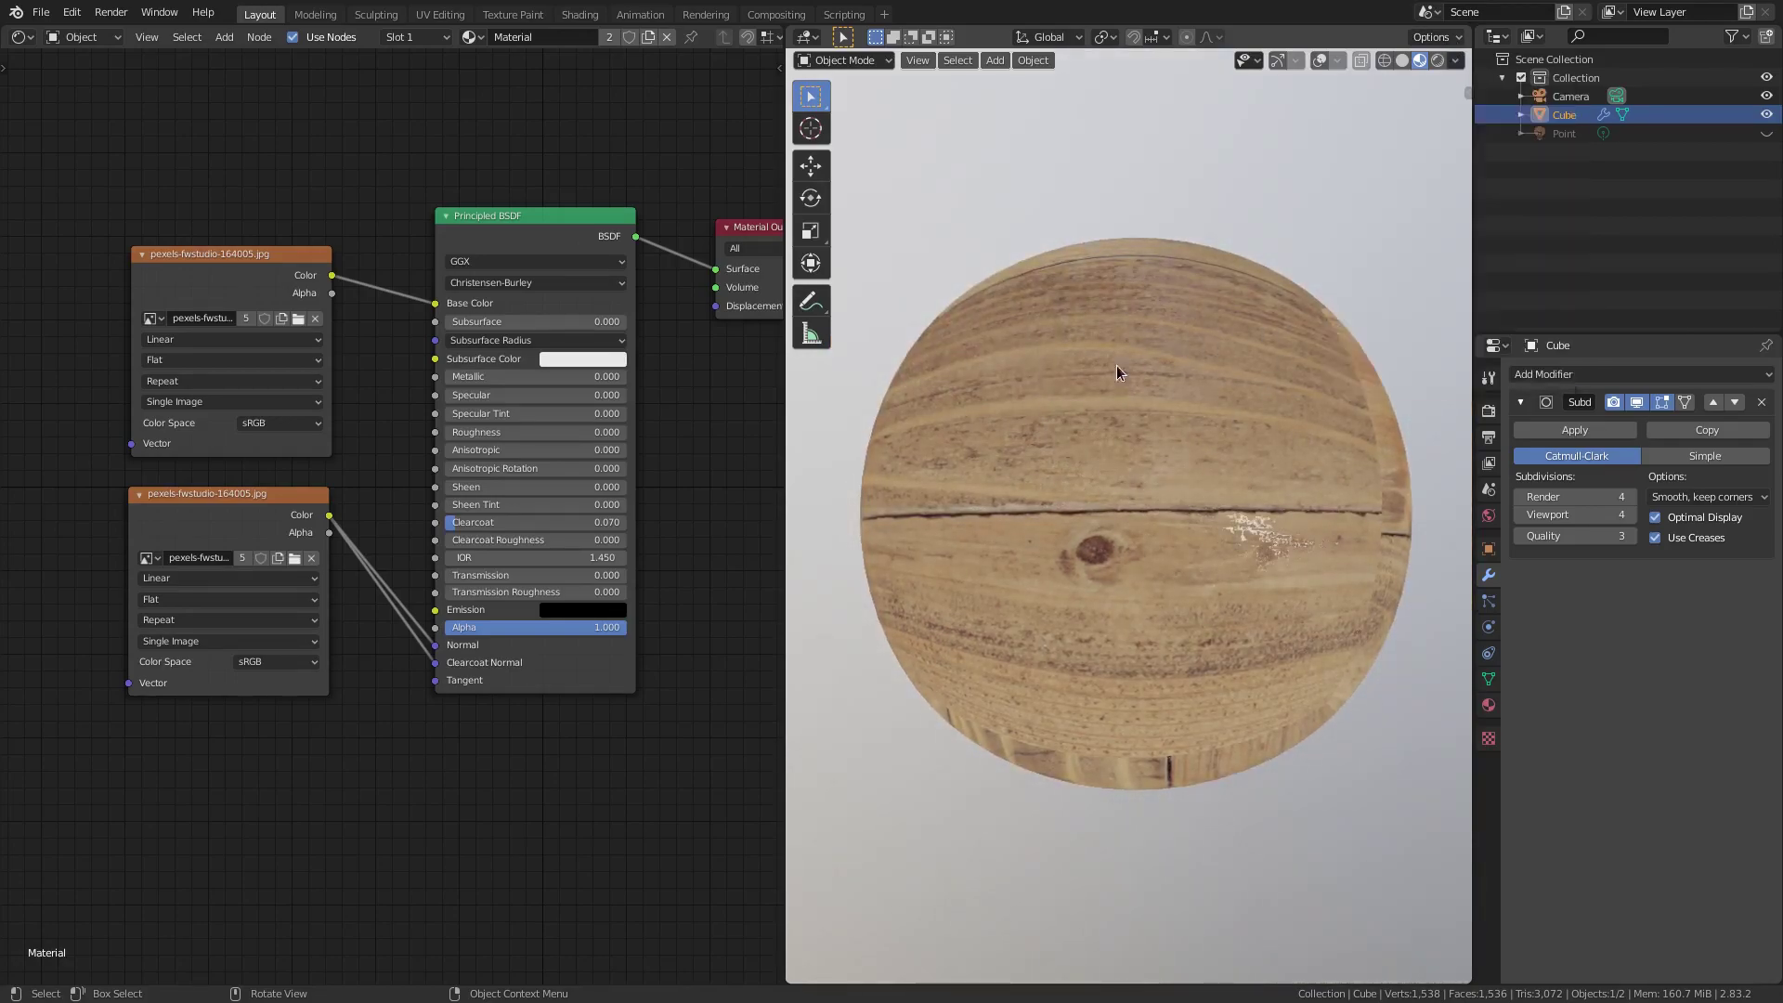
pyautogui.moveTo(1127, 360); pyautogui.dragTo(1203, 278, button='middle')
pyautogui.click(1455, 62)
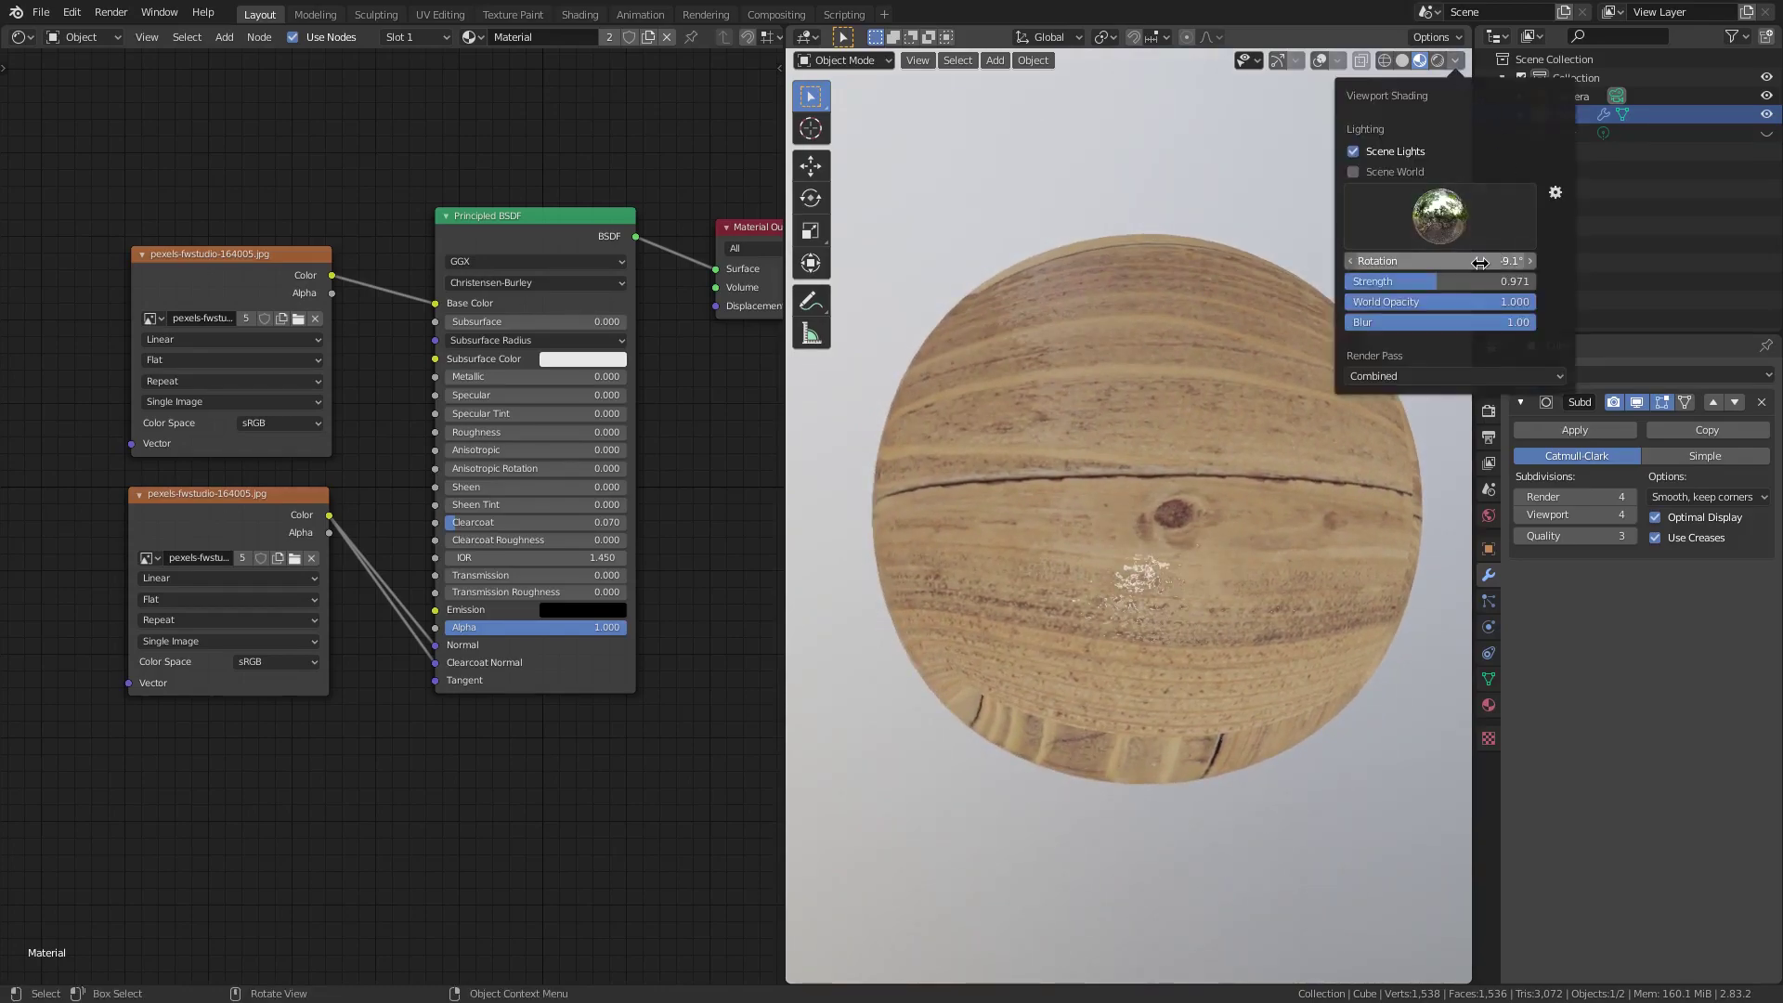
pyautogui.moveTo(1440, 260)
pyautogui.mouseDown()
pyautogui.moveTo(1476, 261)
pyautogui.moveTo(1439, 261)
pyautogui.mouseUp()
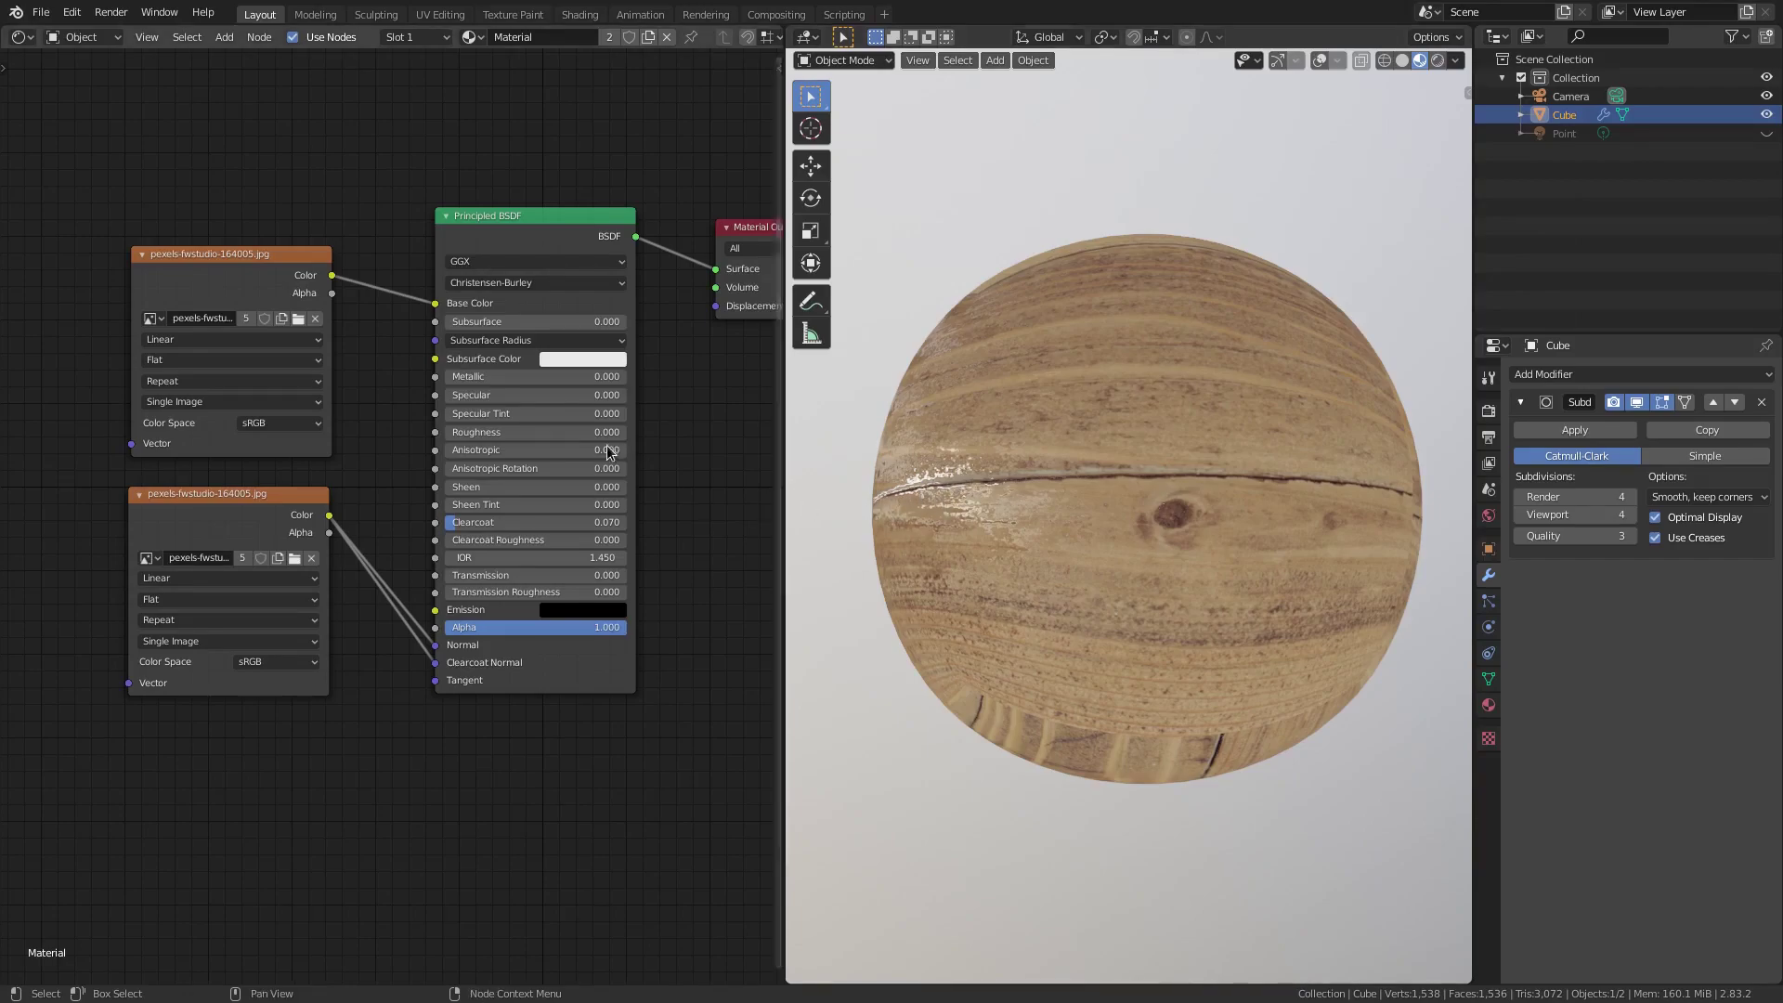
pyautogui.moveTo(605, 444); pyautogui.dragTo(538, 399, button='middle')
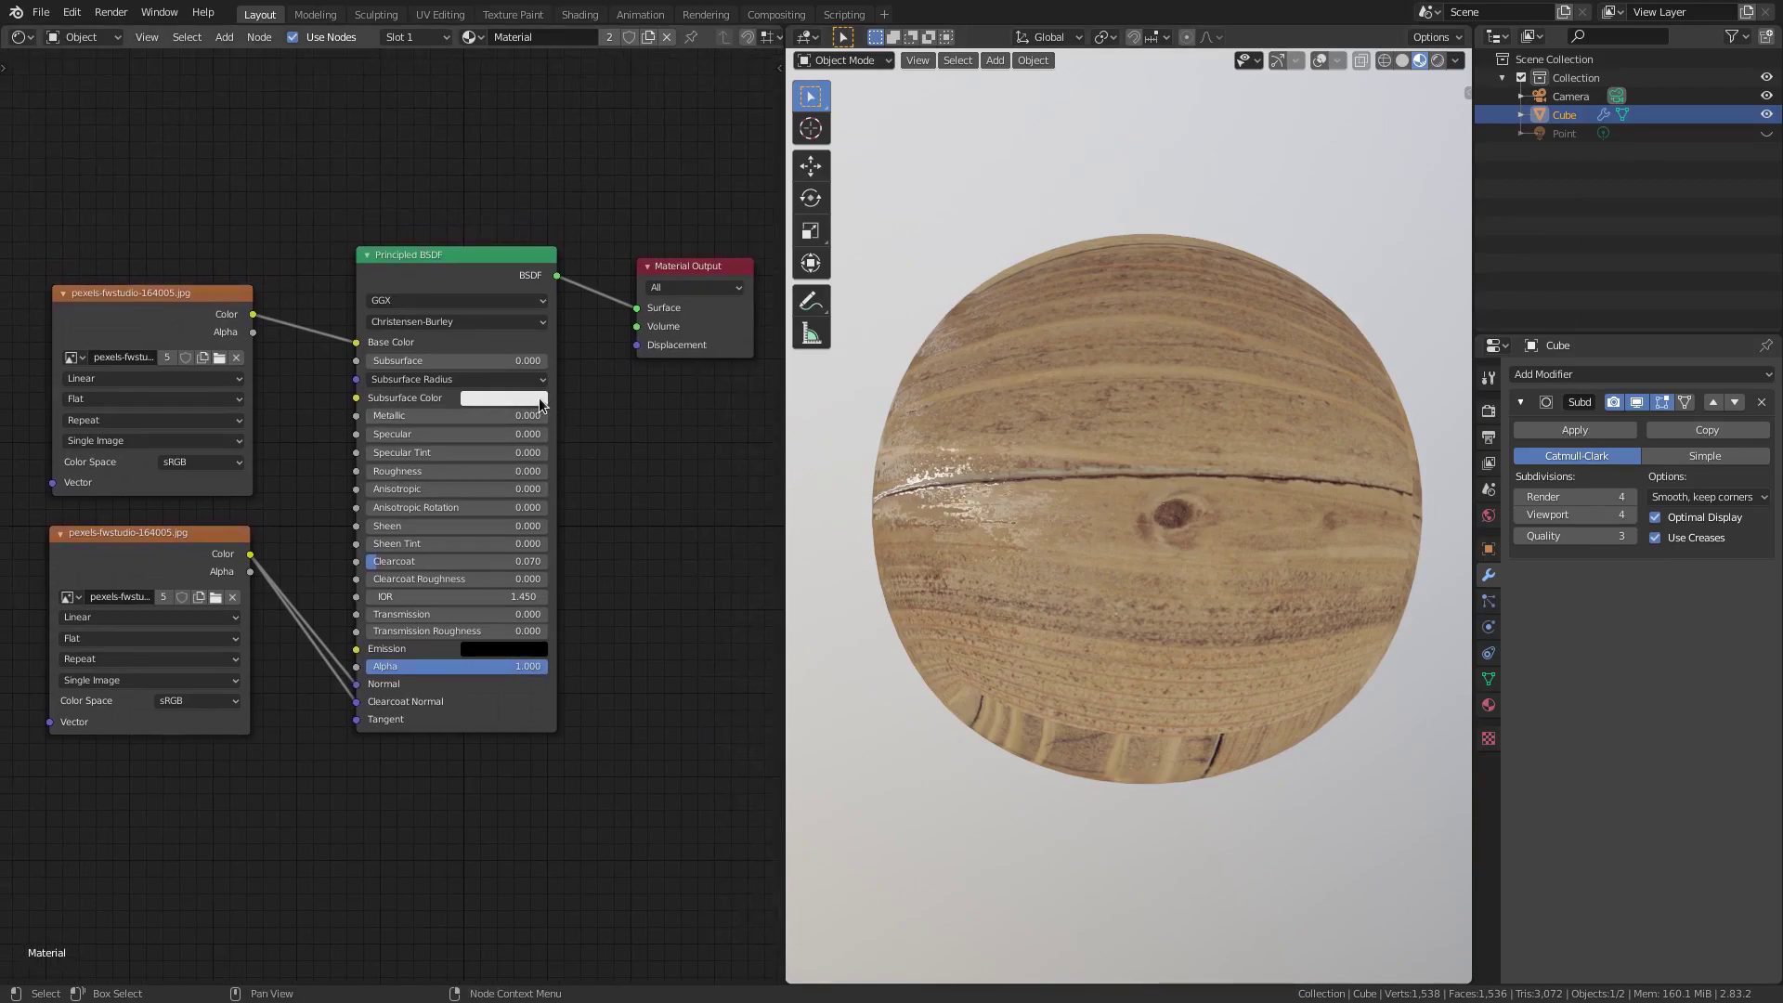
# - Reposition both image nodes and disable the Subdivision modifier in the viewport, revealing the wood cube
pyautogui.moveTo(104, 310); pyautogui.dragTo(131, 273)
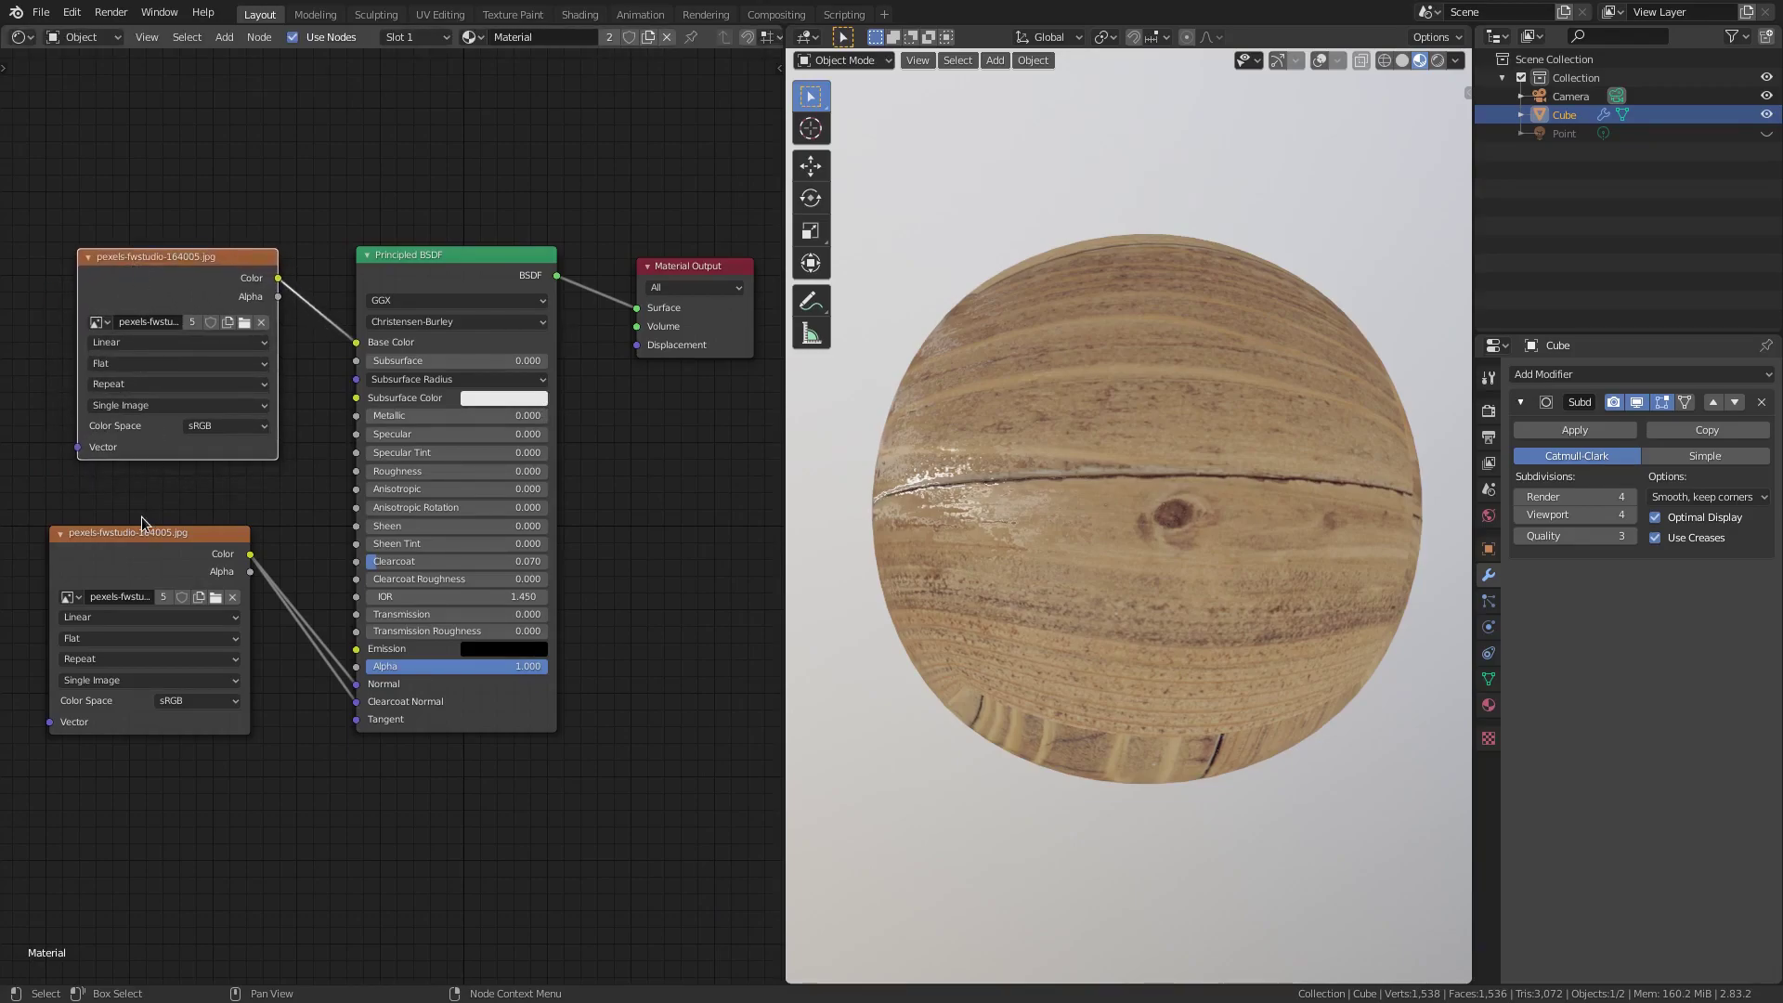
pyautogui.moveTo(156, 535); pyautogui.dragTo(189, 491)
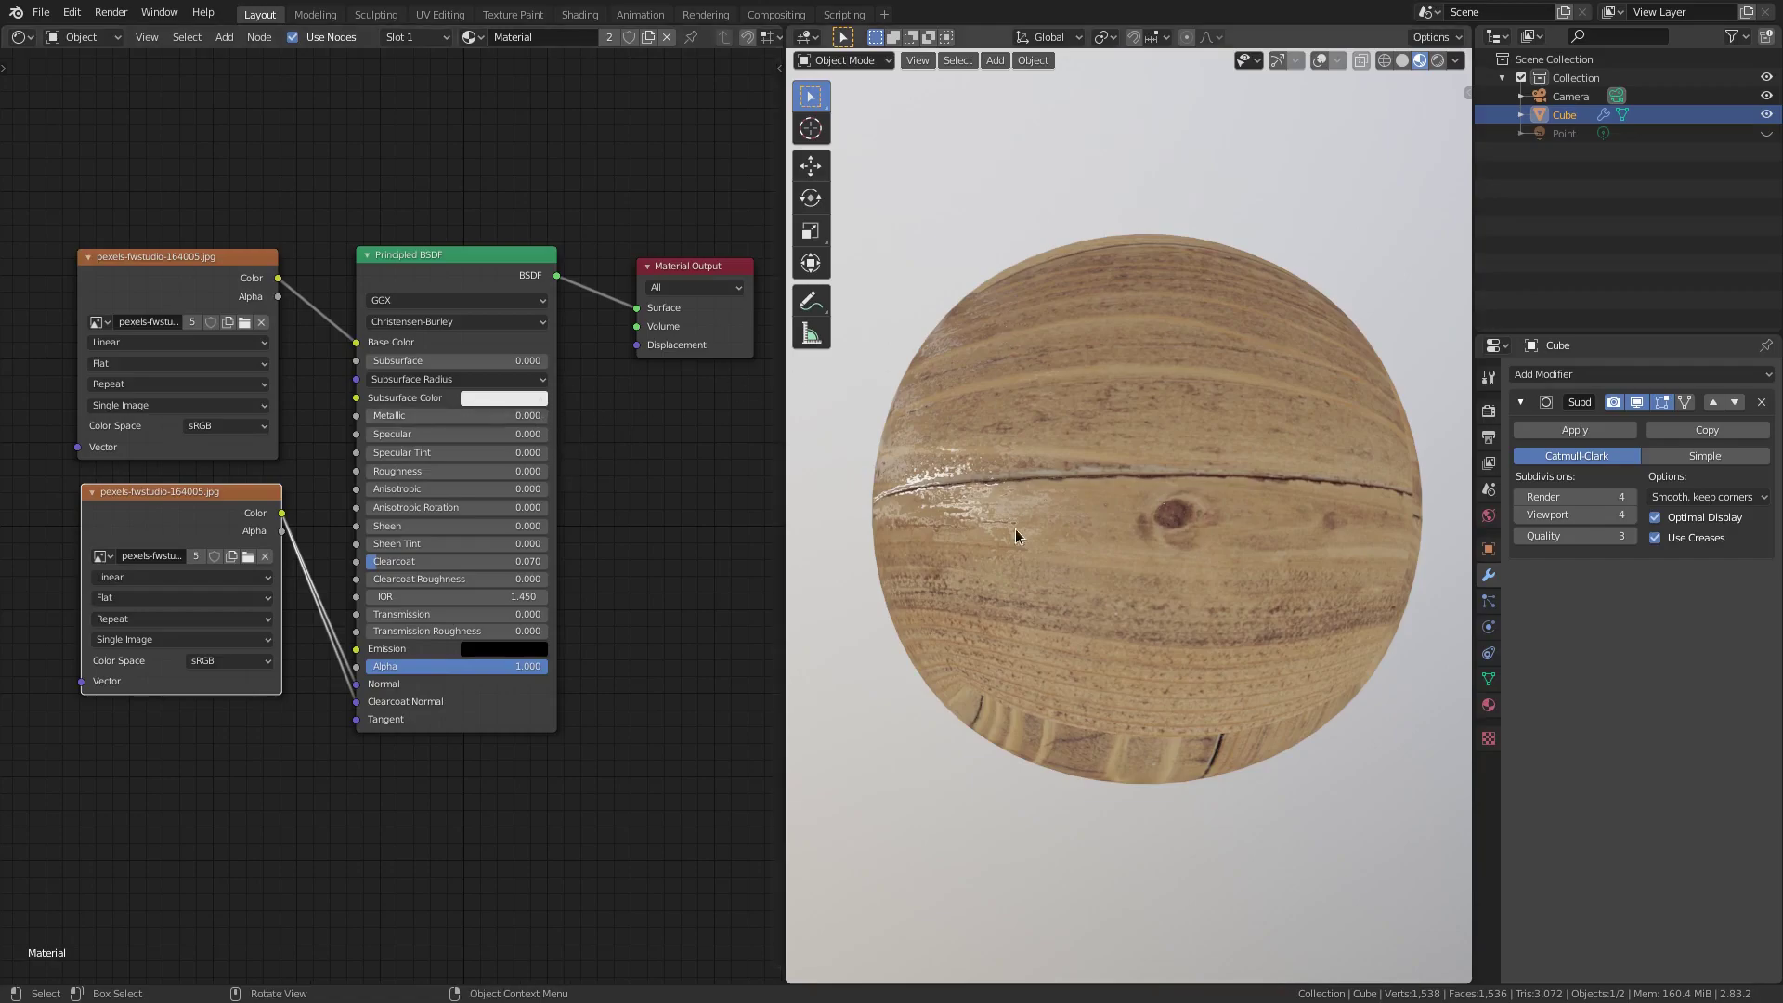
pyautogui.scroll(-4, 1128, 432)
pyautogui.click(1636, 402)
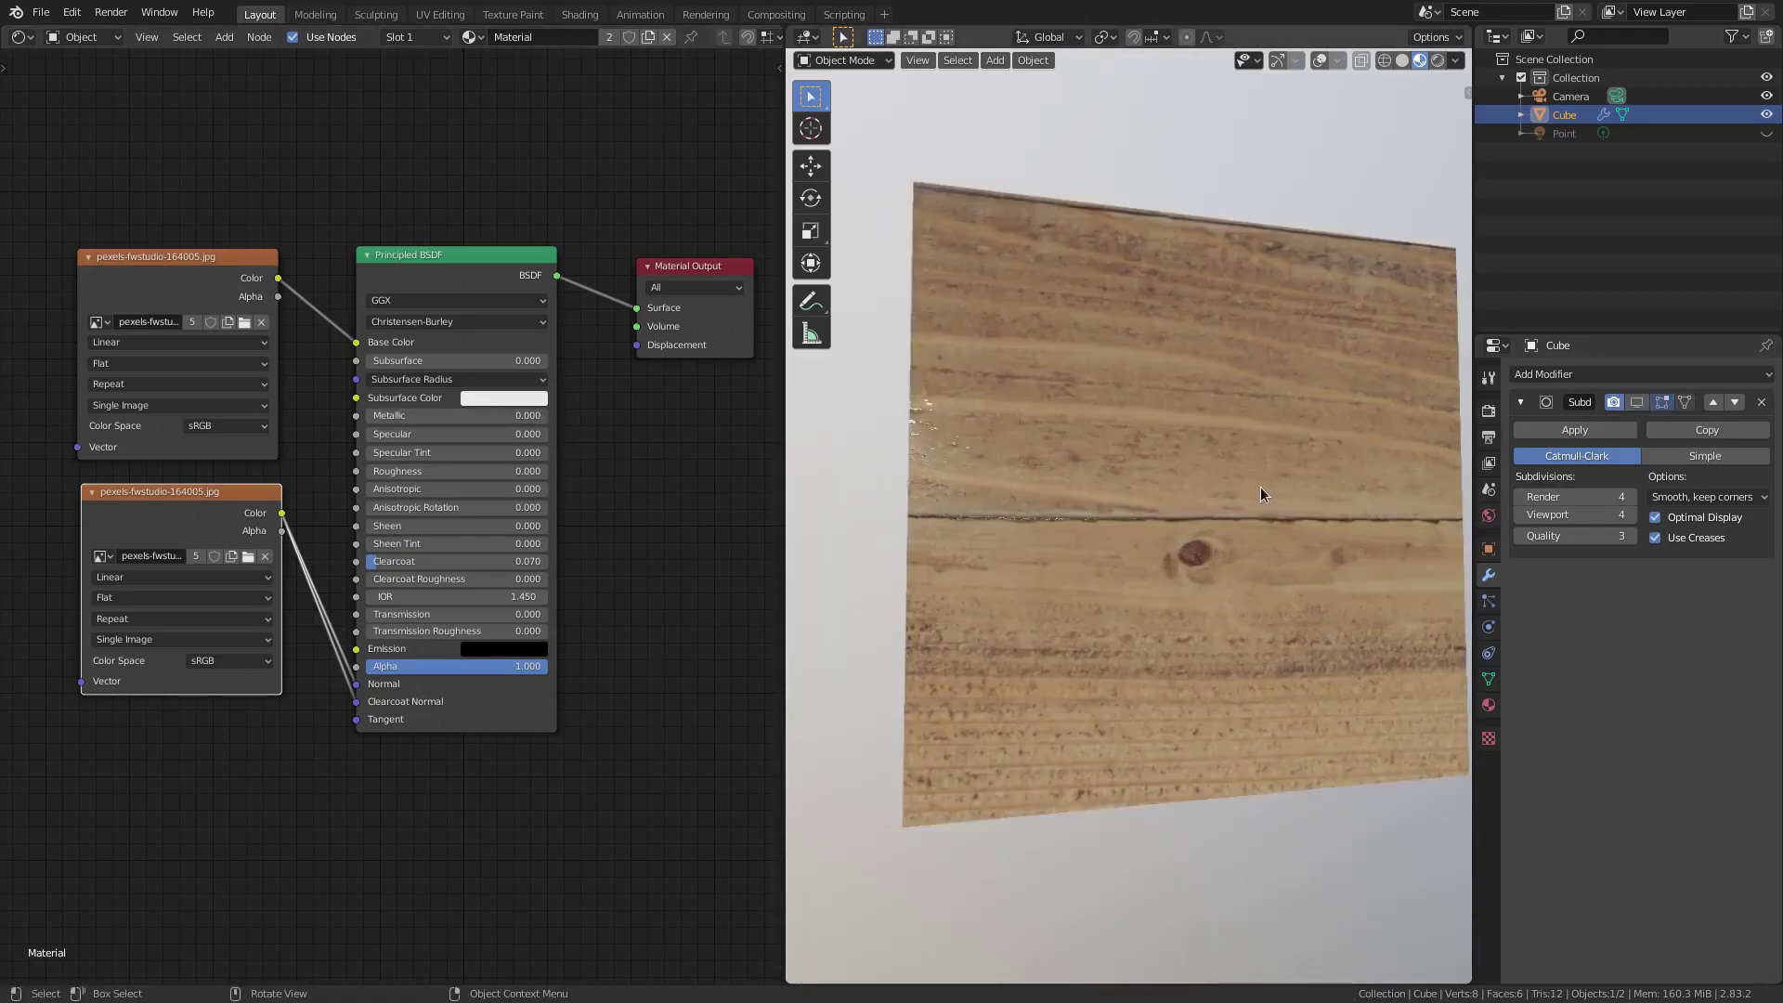
pyautogui.scroll(3, 1235, 464)
pyautogui.moveTo(1209, 448)
pyautogui.mouseDown(button='middle')
pyautogui.moveTo(1189, 442)
pyautogui.moveTo(1203, 426)
pyautogui.moveTo(1185, 546)
pyautogui.moveTo(1261, 600)
pyautogui.moveTo(798, 523)
pyautogui.moveTo(799, 447)
pyautogui.moveTo(1347, 372)
pyautogui.moveTo(1249, 381)
pyautogui.moveTo(1209, 455)
pyautogui.mouseUp(button='middle')
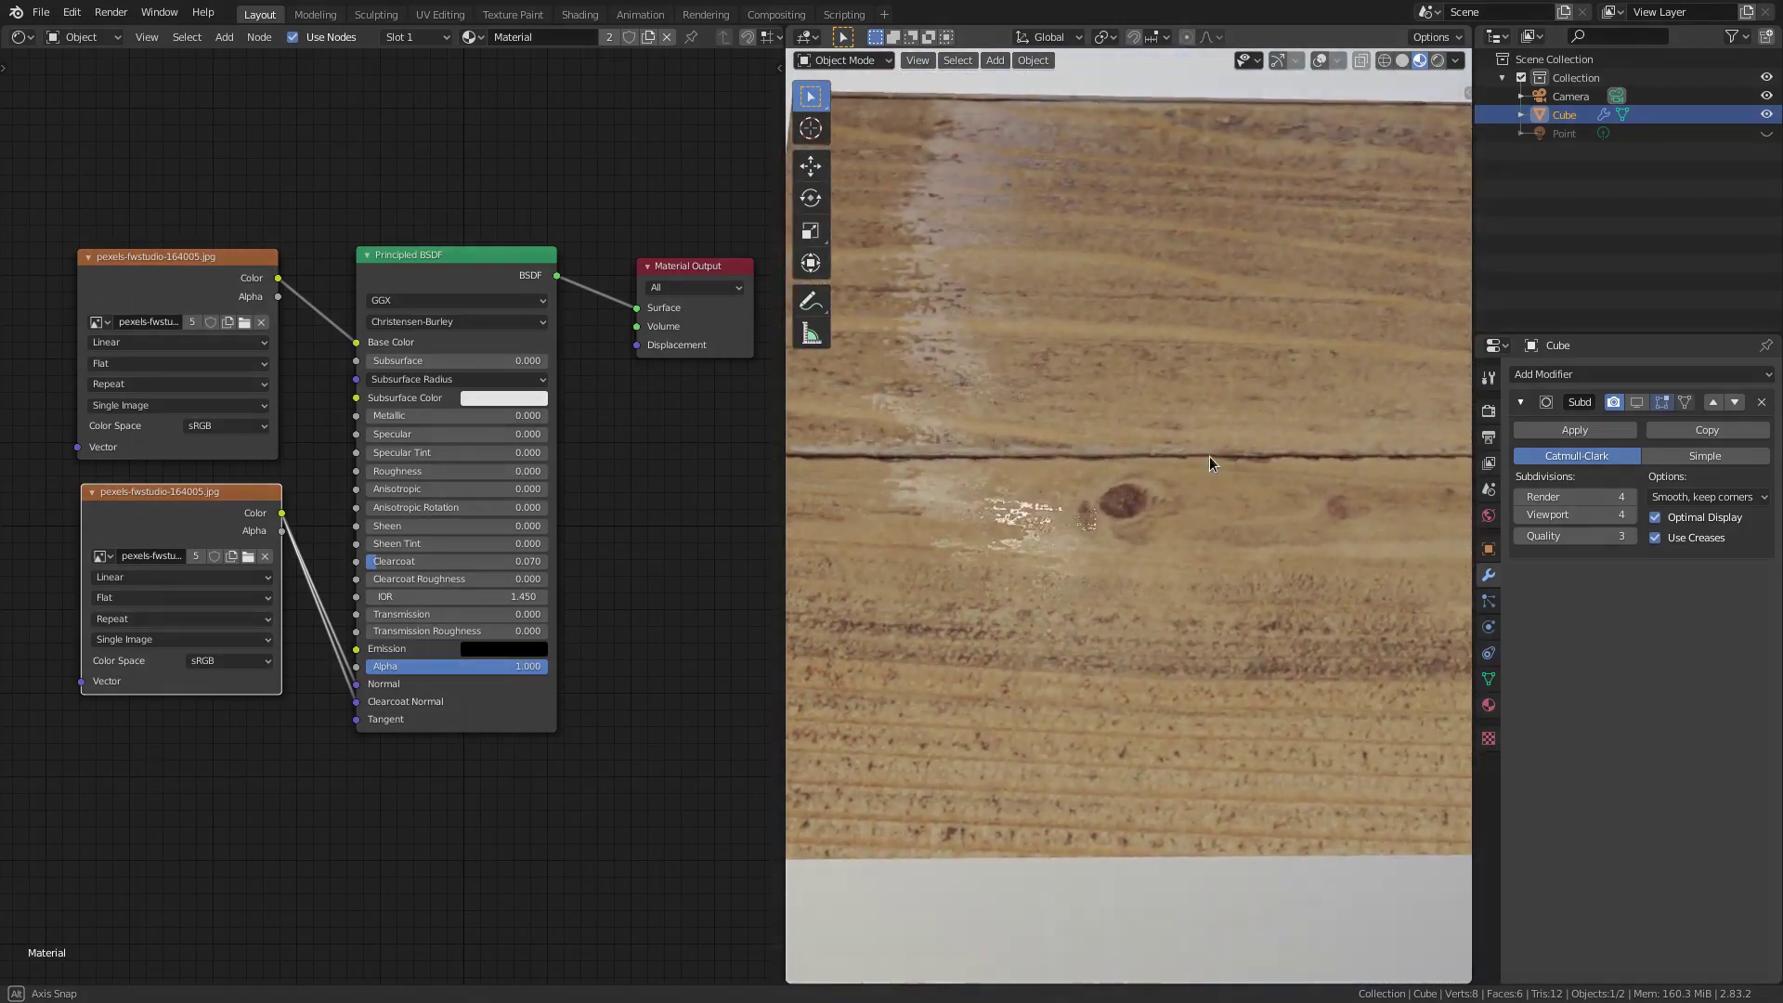